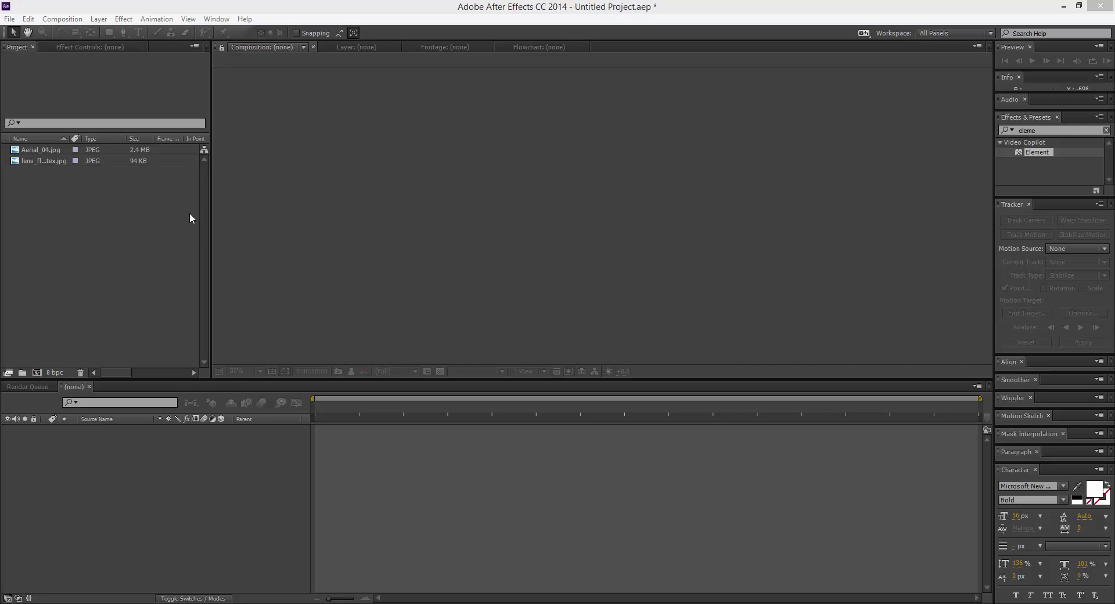
Open Composition Settings for a new HDV/HDTV 720 29.97 fps, 1280×720 composition
{"action": "left_click", "coordinate": [162, 194]}
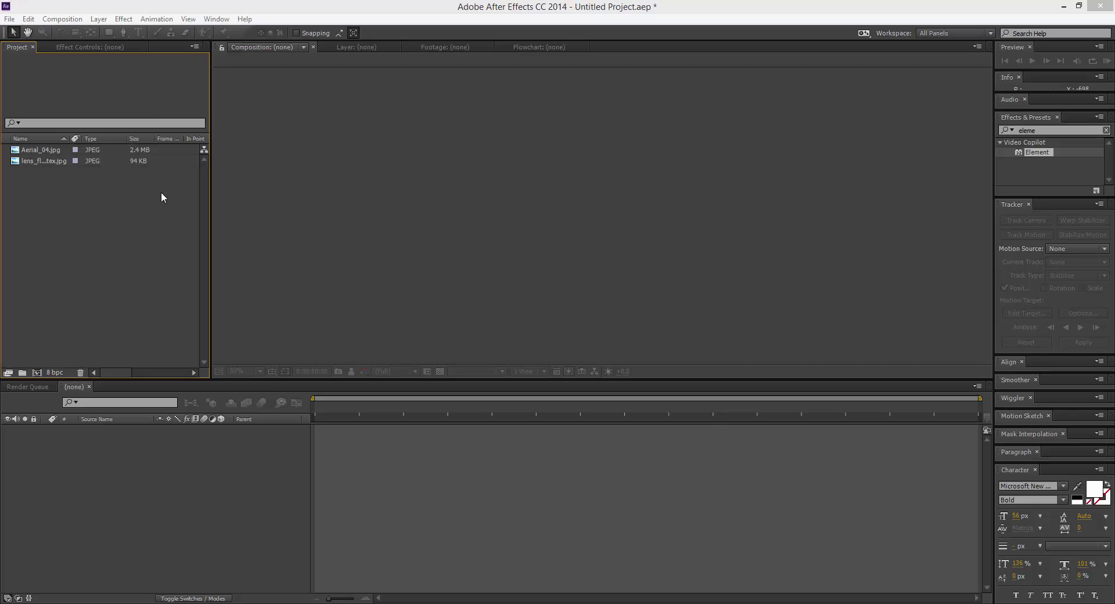
Create the new 1280×720 composition and name it 'Jets'
{"action": "left_click", "coordinate": [36, 373]}
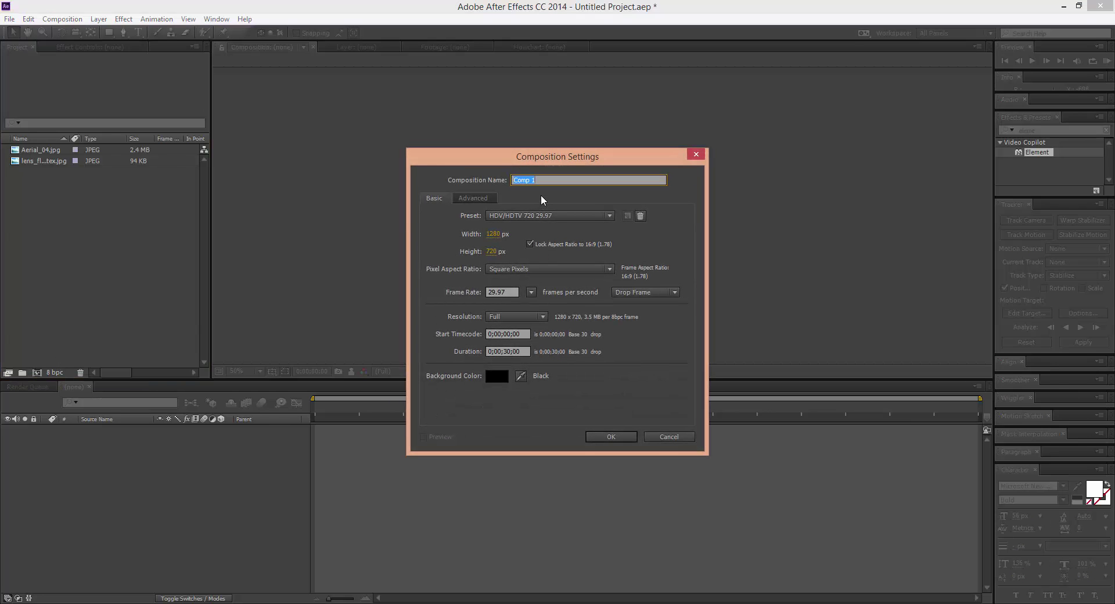
{"action": "type", "text": "Jets"}
{"action": "key", "text": "Return"}
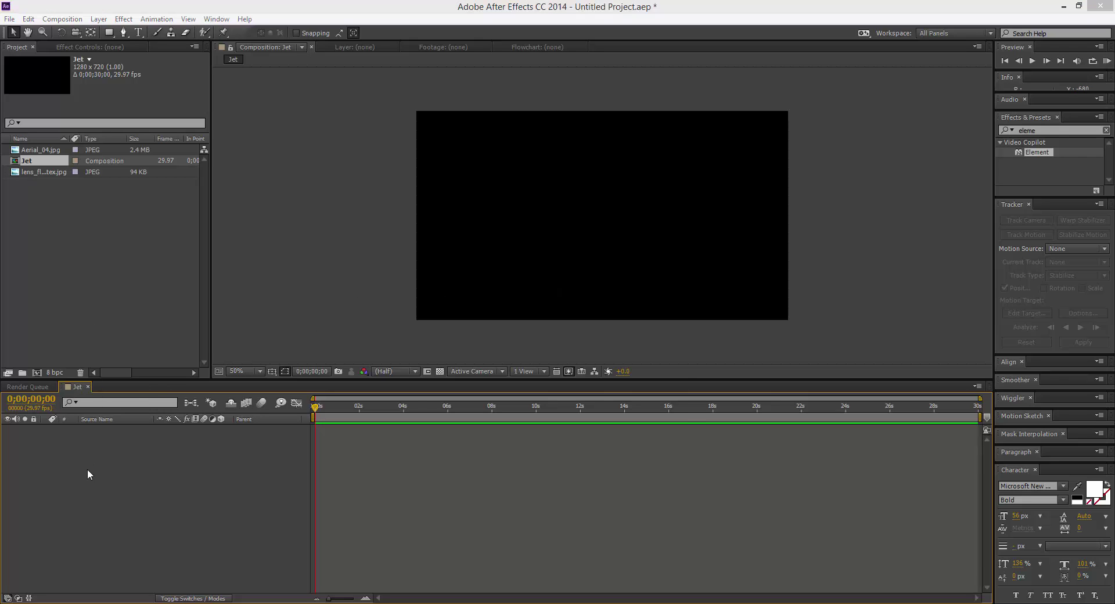
Add a white solid, fit the comp in the viewer, and apply the Element effect to it
{"action": "key", "text": "ctrl+y"}
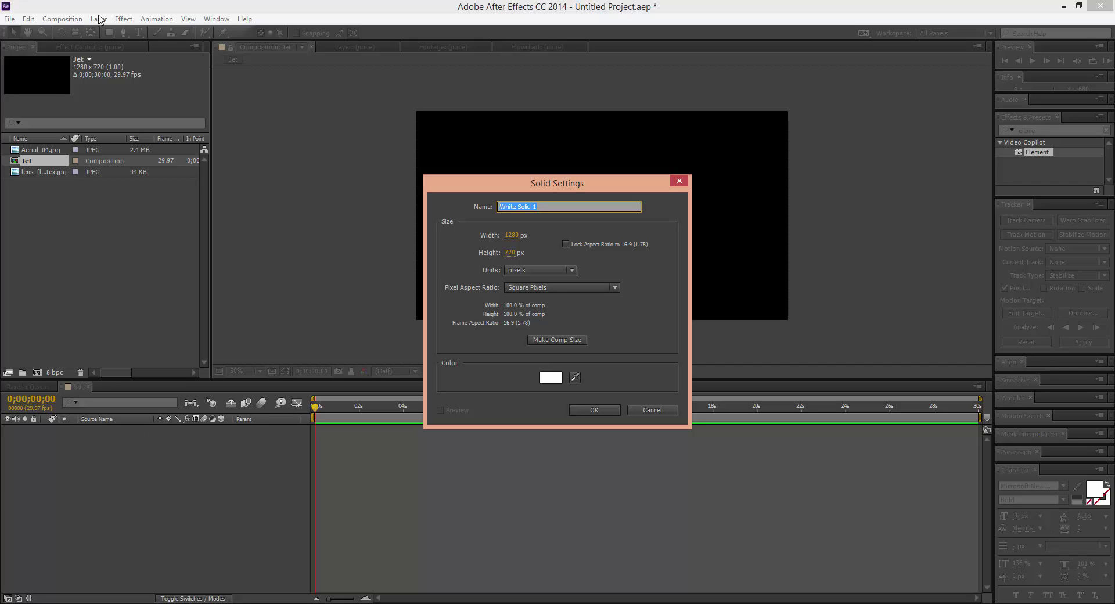
{"action": "left_click", "coordinate": [596, 411]}
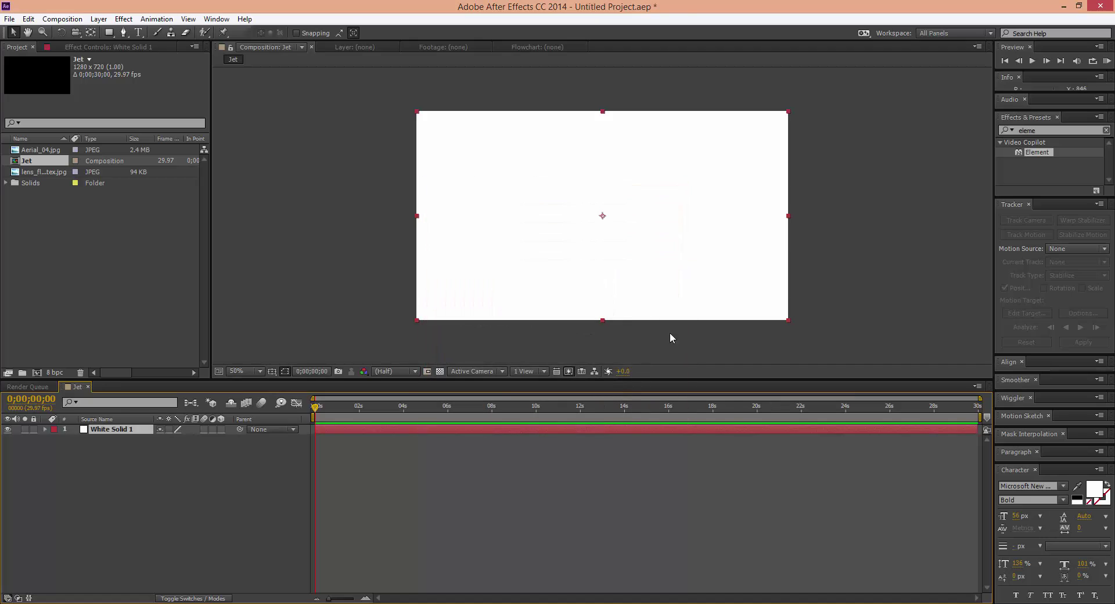
{"action": "left_click", "coordinate": [259, 371]}
{"action": "left_click", "coordinate": [262, 395]}
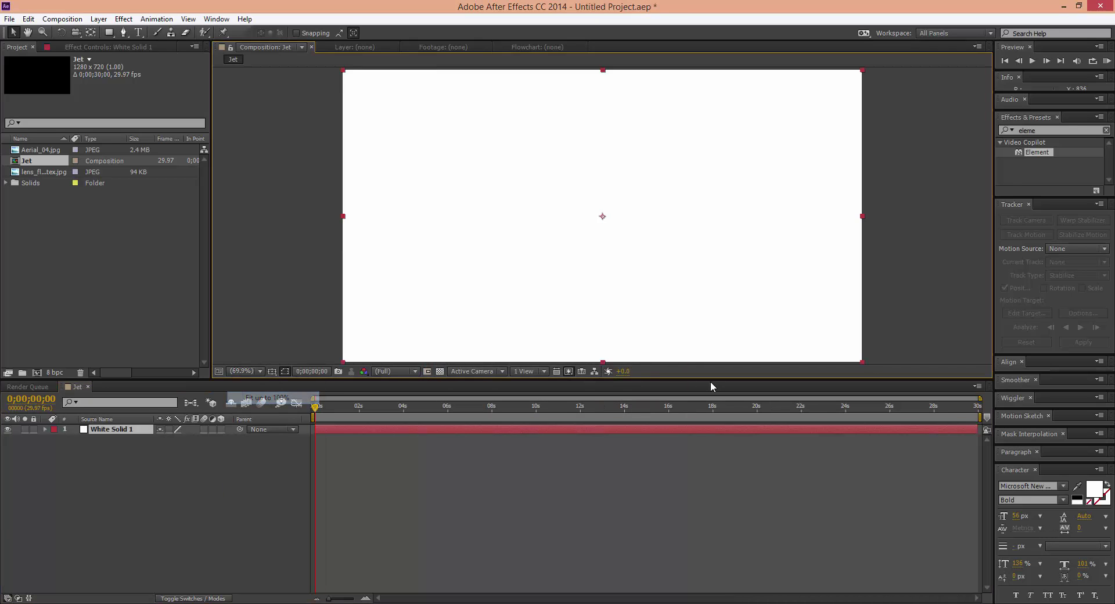
{"action": "left_click", "coordinate": [1042, 130]}
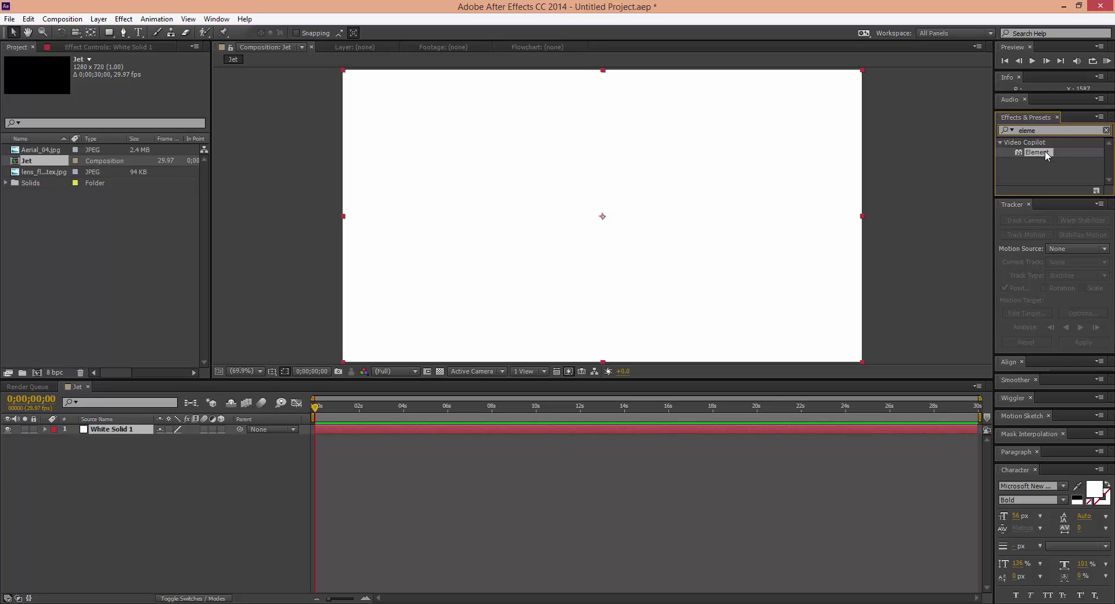
{"action": "left_click_drag", "start_coordinate": [1042, 152], "coordinate": [515, 242]}
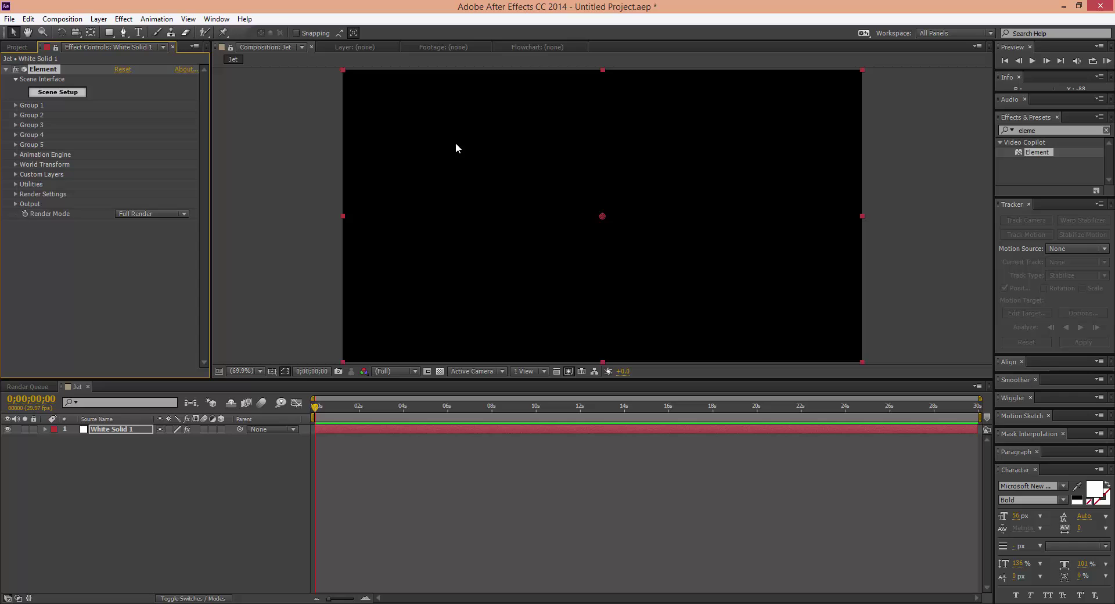
Load the Fighter_Jet_02 model from the Jet_Strike collection in Element's Scene Setup
{"action": "left_click", "coordinate": [73, 96]}
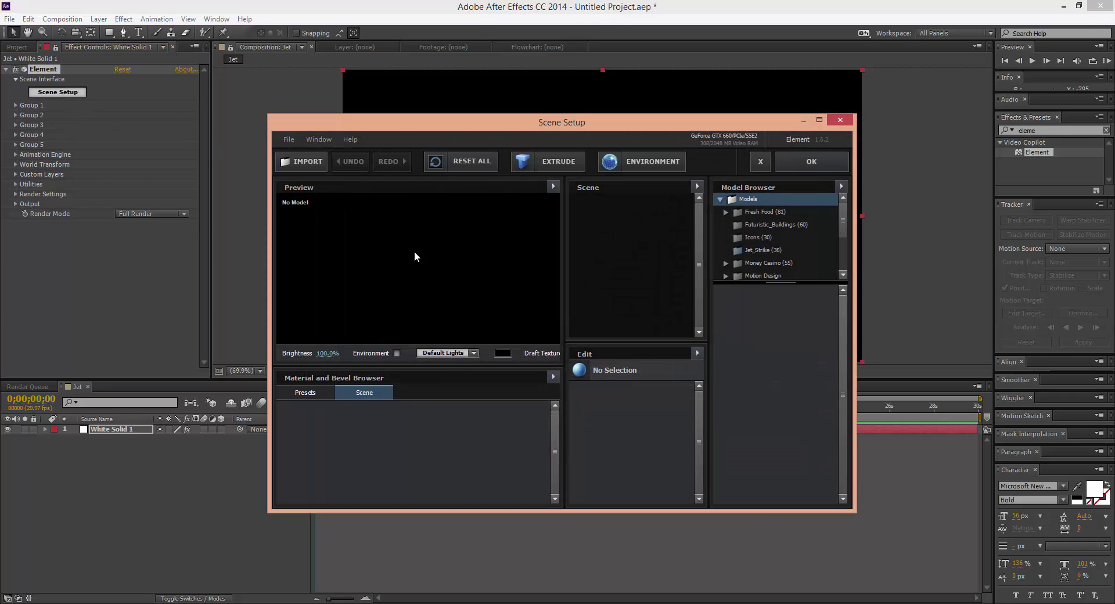
{"action": "left_click", "coordinate": [770, 250]}
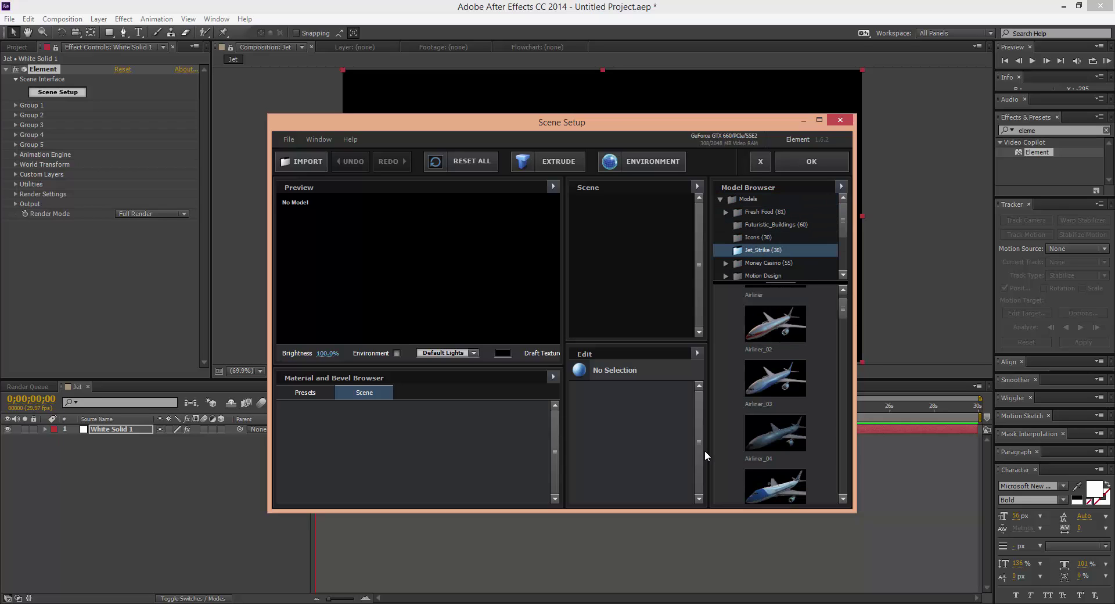
{"action": "scroll", "coordinate": [809, 447], "scroll_direction": "down", "scroll_amount": 8}
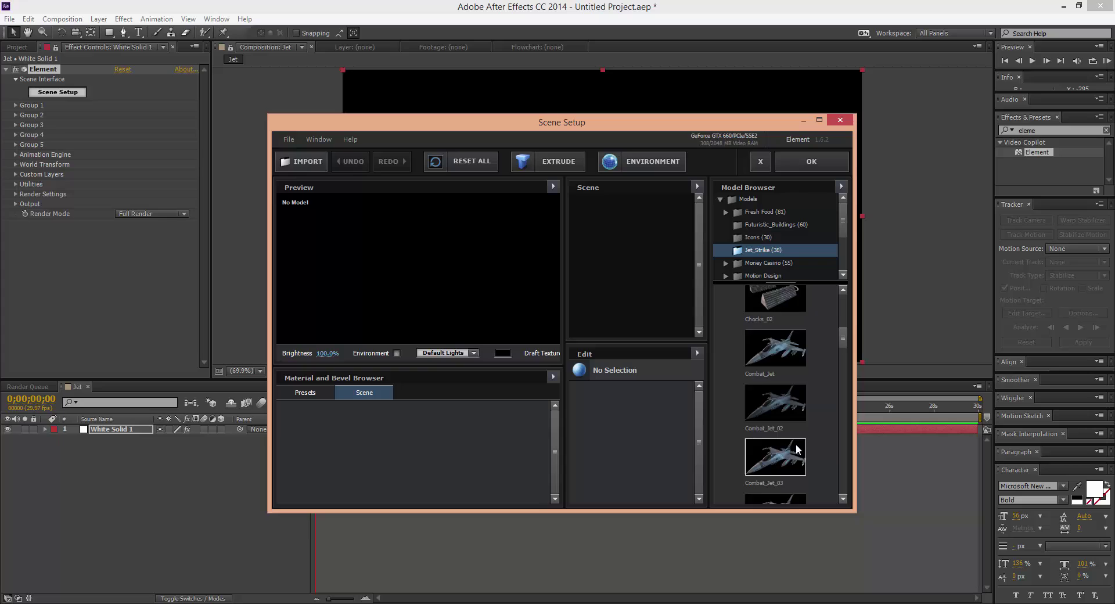
{"action": "scroll", "coordinate": [798, 449], "scroll_direction": "down", "scroll_amount": 5}
{"action": "double_click", "coordinate": [778, 425]}
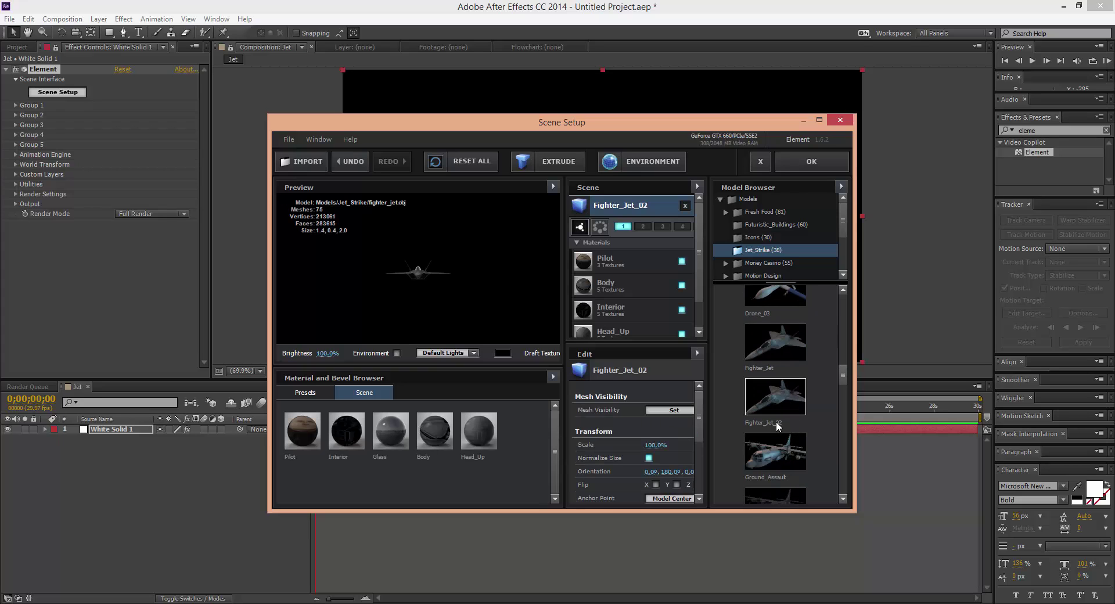
{"action": "left_click_drag", "start_coordinate": [407, 286], "coordinate": [548, 226]}
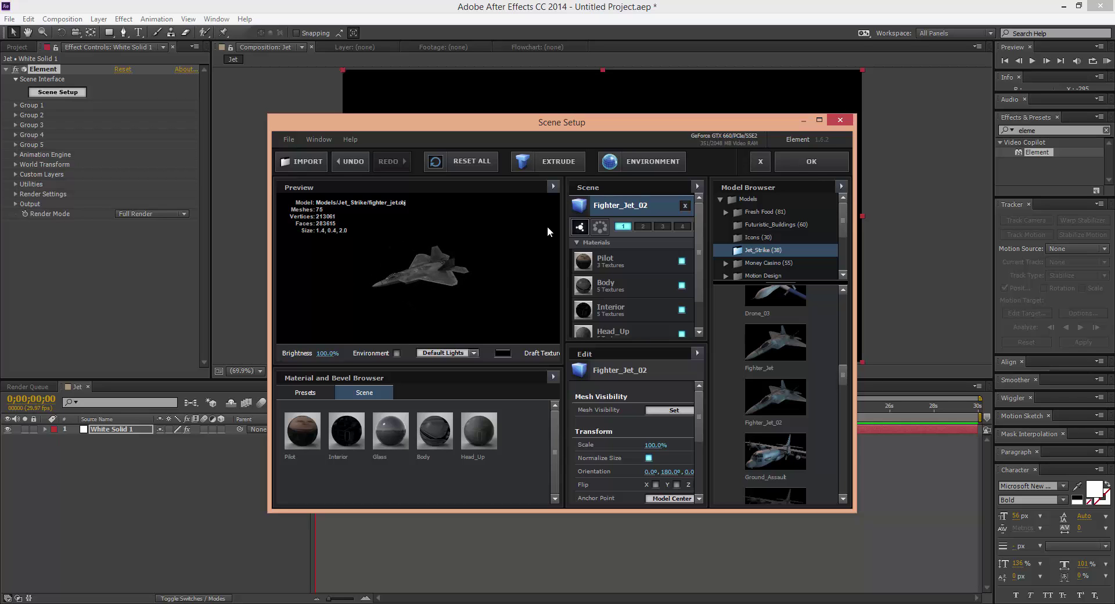
Set the environment map to Aerial_04, preview it behind the jet, and accept the scene
{"action": "left_click", "coordinate": [676, 159]}
{"action": "left_click", "coordinate": [563, 269]}
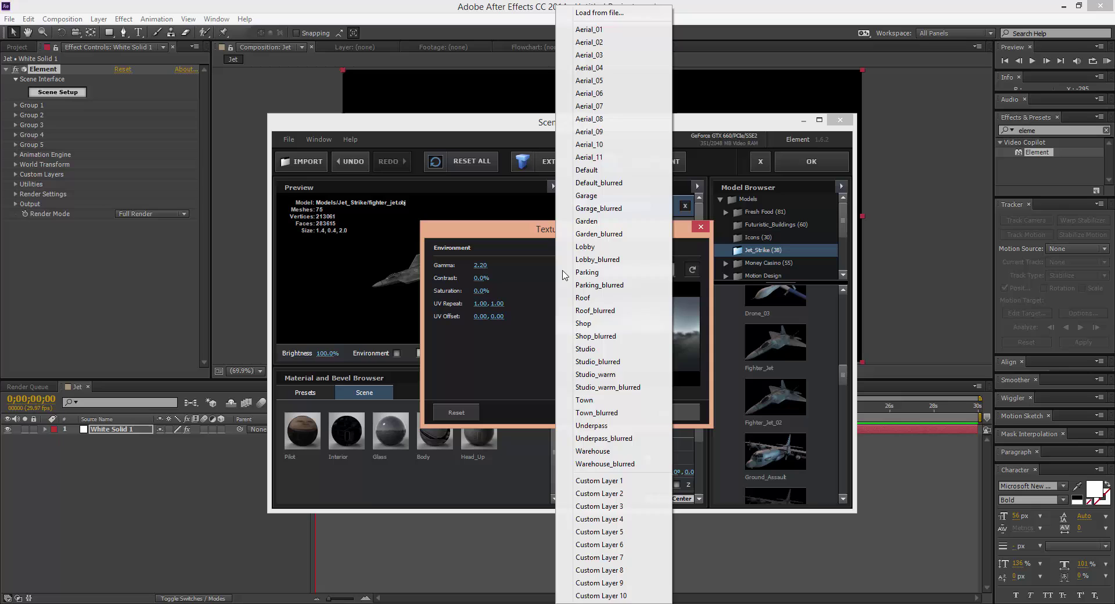
{"action": "left_click", "coordinate": [607, 68]}
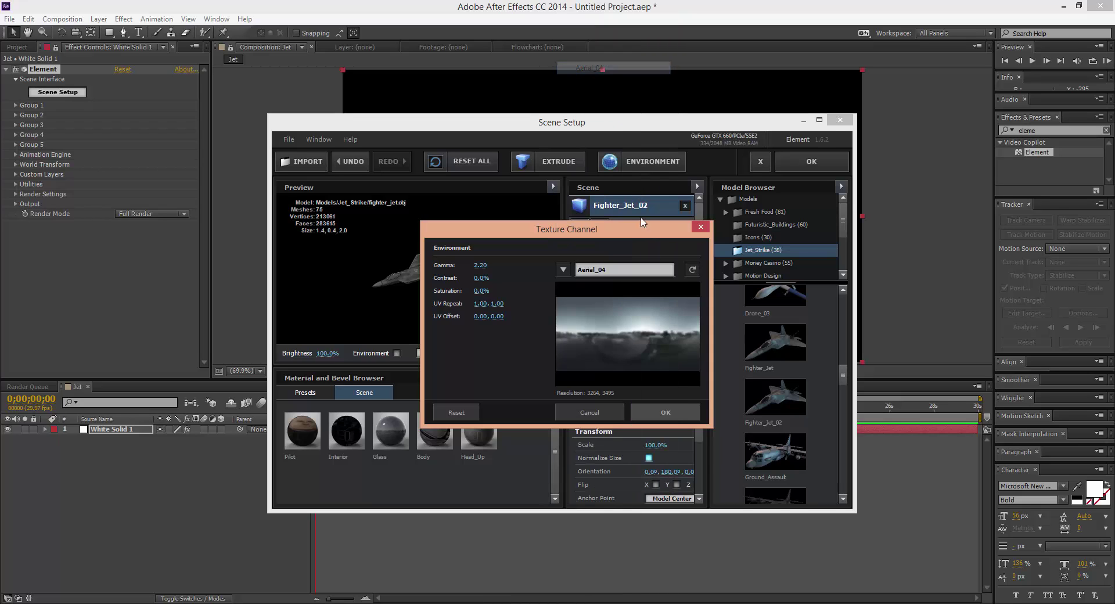
{"action": "left_click", "coordinate": [668, 412]}
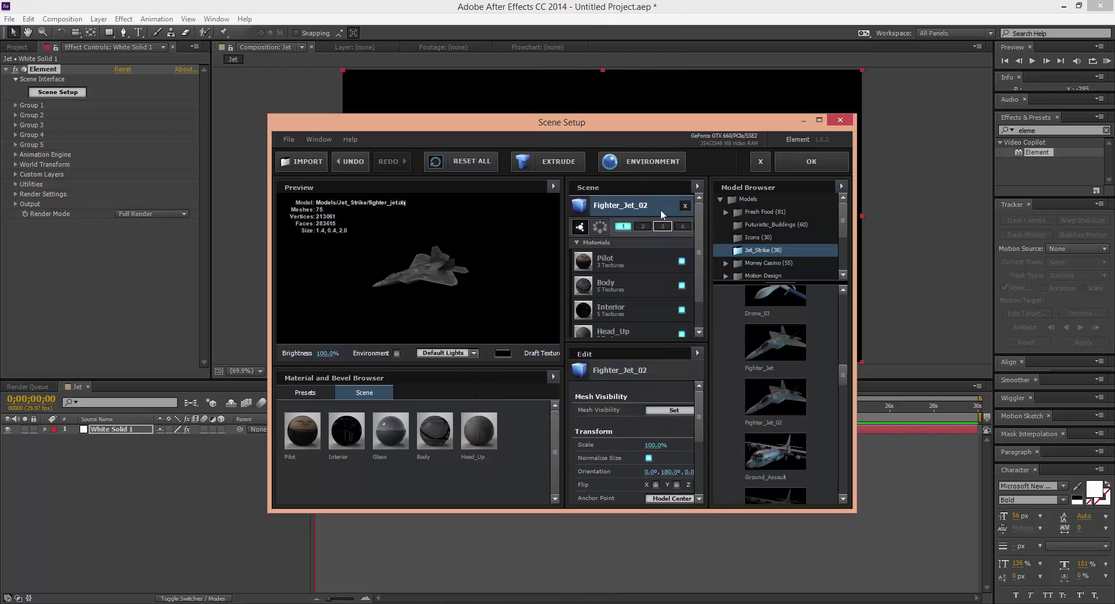
{"action": "left_click", "coordinate": [397, 352]}
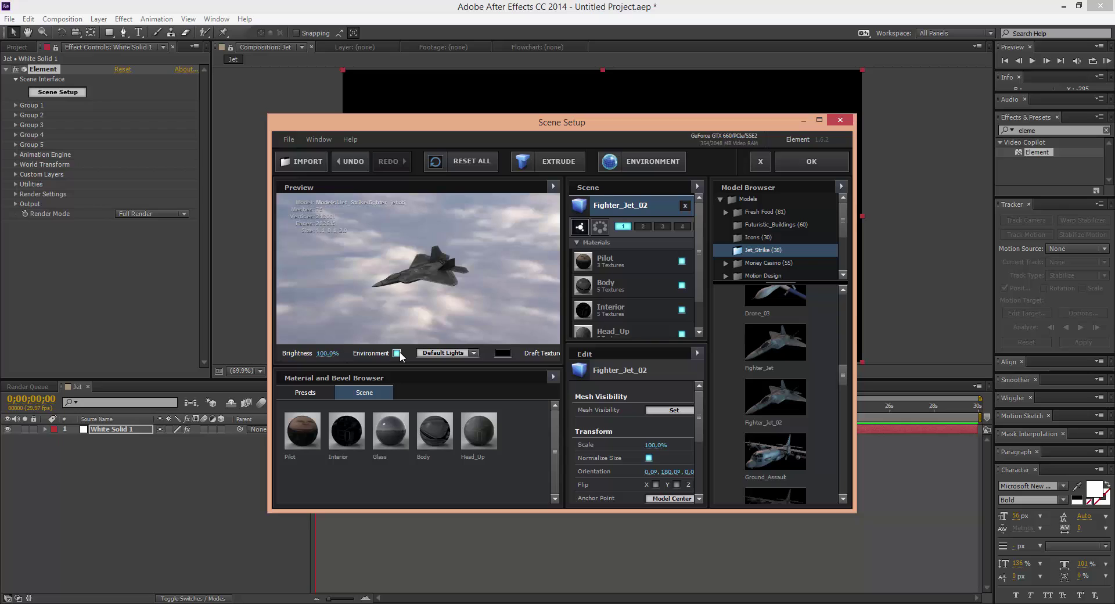
{"action": "left_click_drag", "start_coordinate": [413, 250], "coordinate": [392, 290]}
{"action": "scroll", "coordinate": [392, 273], "scroll_direction": "up", "scroll_amount": 5}
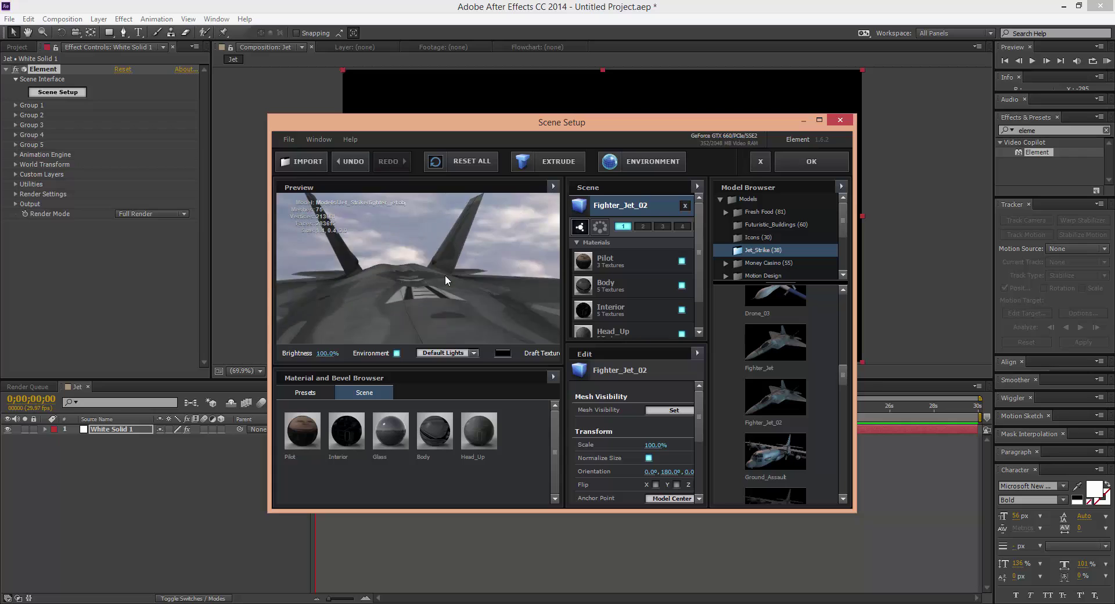
{"action": "scroll", "coordinate": [419, 264], "scroll_direction": "down", "scroll_amount": 5}
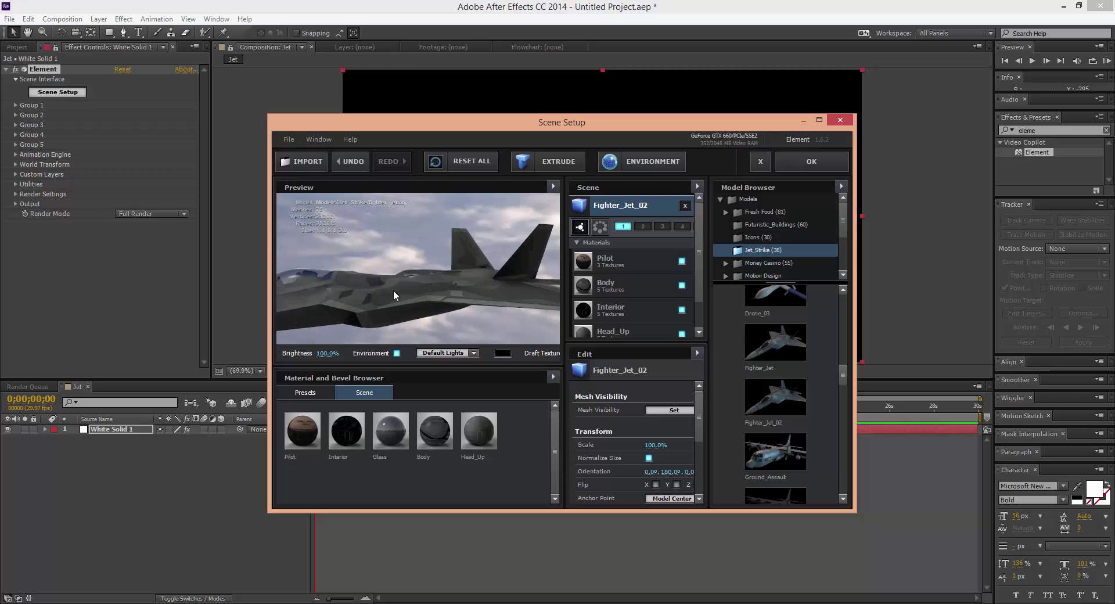
{"action": "left_click", "coordinate": [807, 163]}
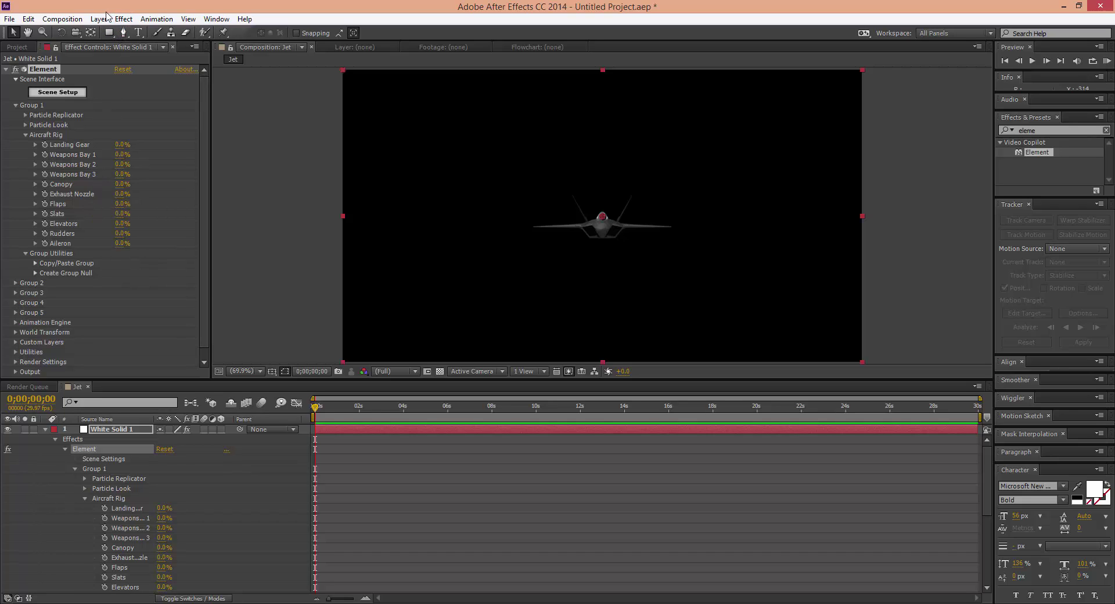
Place Aerial_04.jpg beneath White Solid 1 as the cloud background, back in the Jet comp view
{"action": "left_click", "coordinate": [45, 430]}
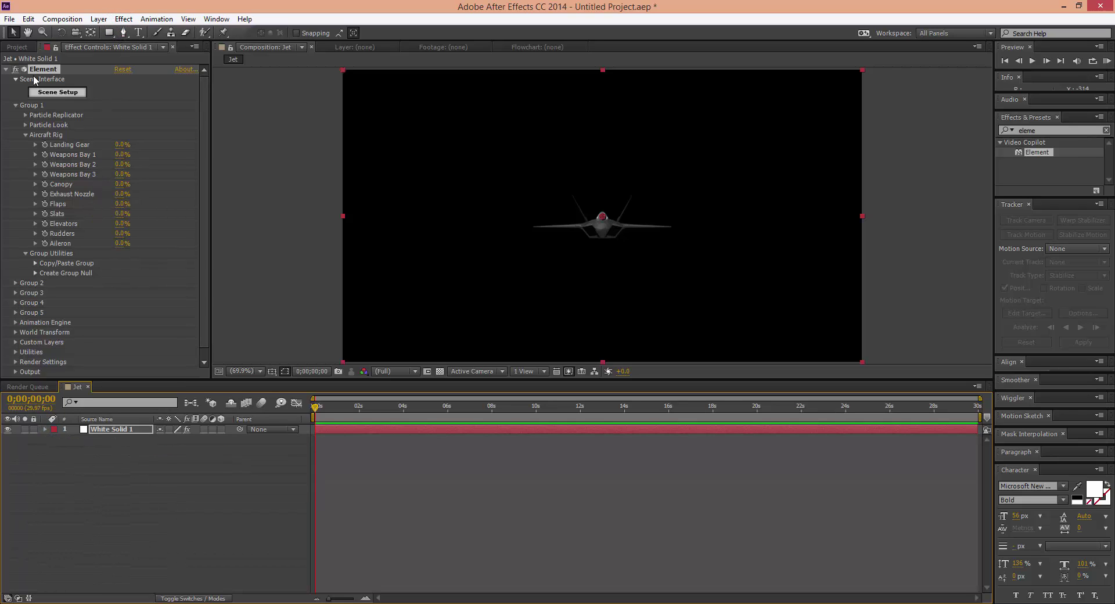
{"action": "left_click", "coordinate": [17, 47]}
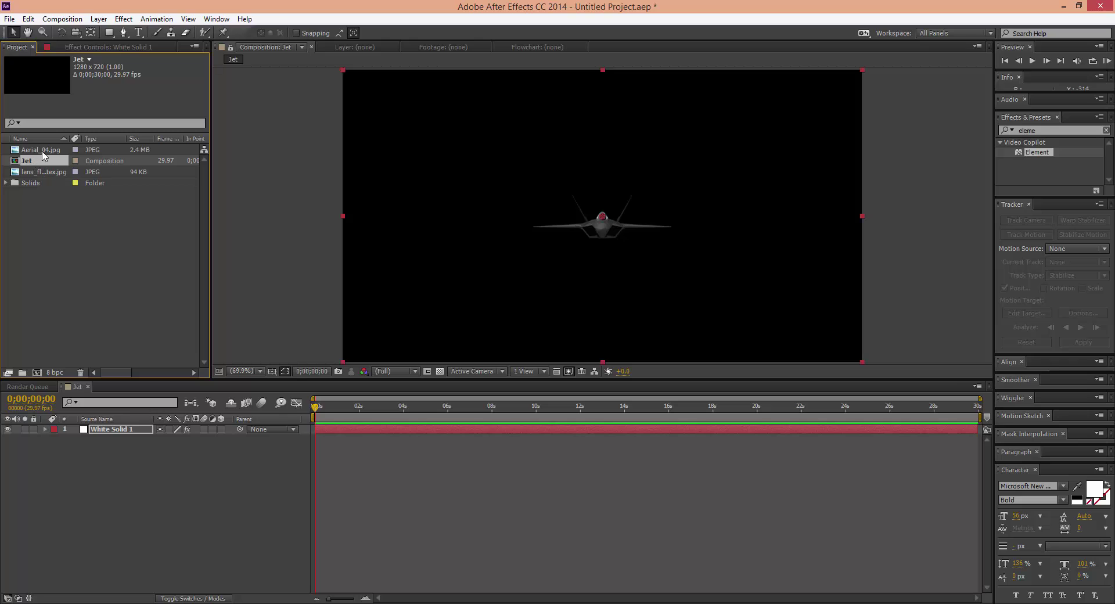
{"action": "left_click_drag", "start_coordinate": [42, 150], "coordinate": [111, 496]}
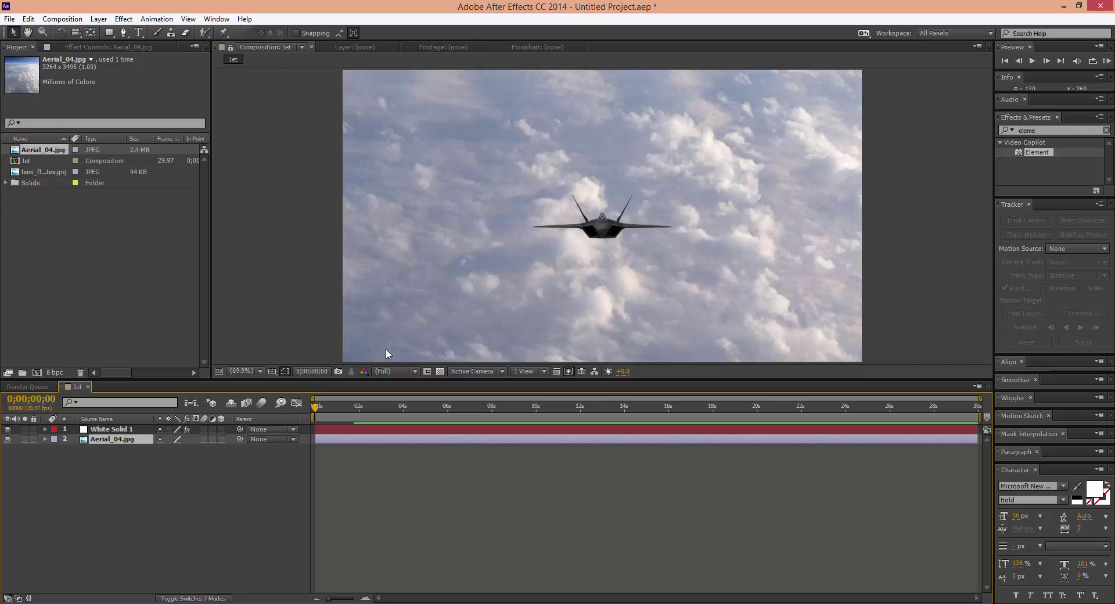
{"action": "double_click", "coordinate": [46, 150]}
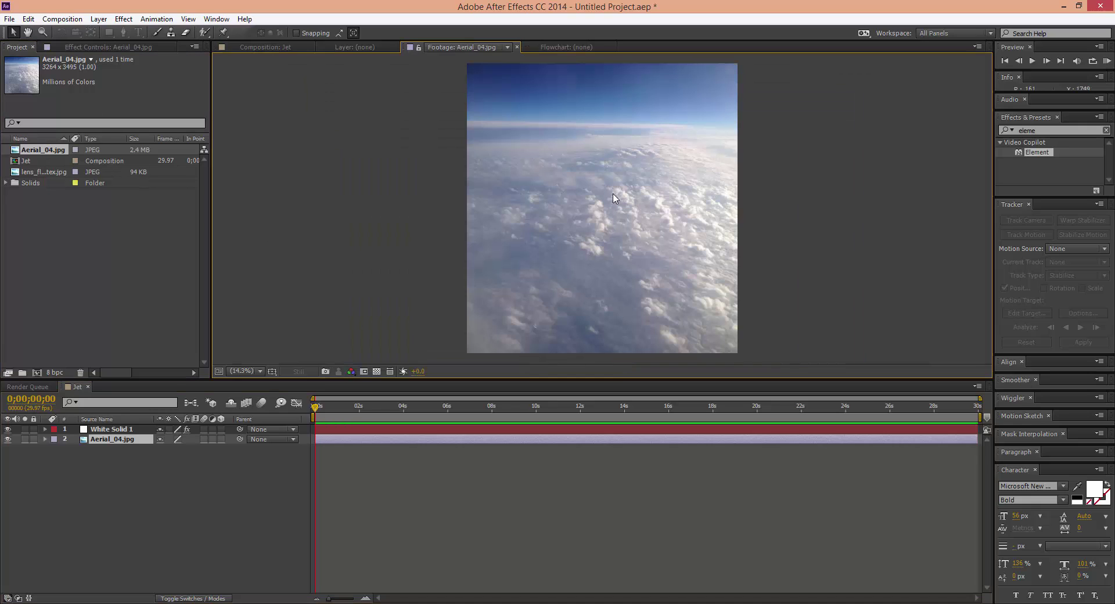
{"action": "left_click", "coordinate": [518, 46]}
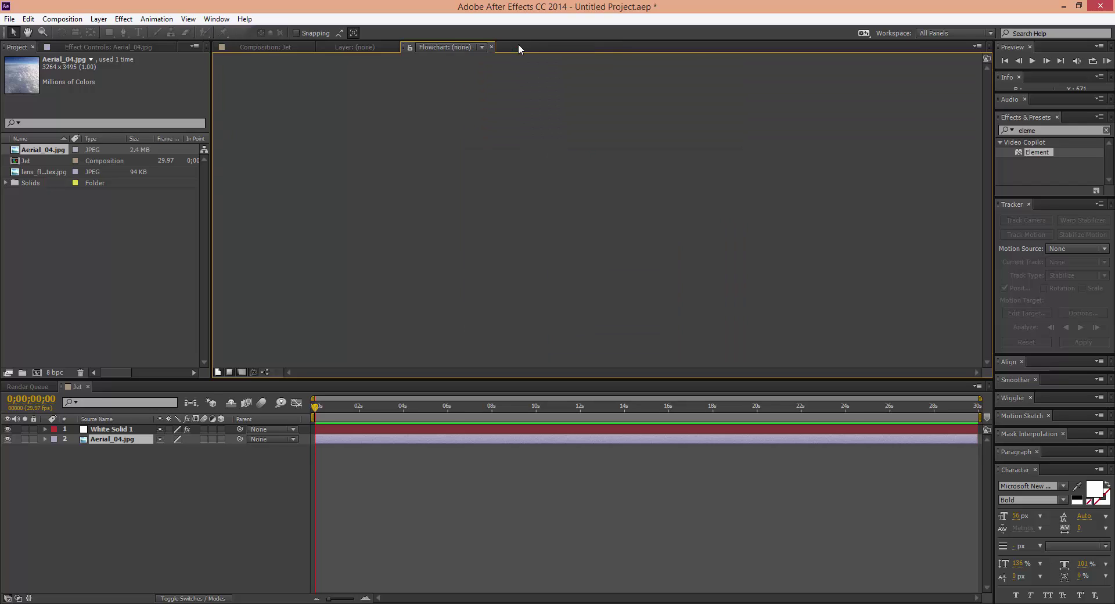
{"action": "left_click", "coordinate": [280, 44]}
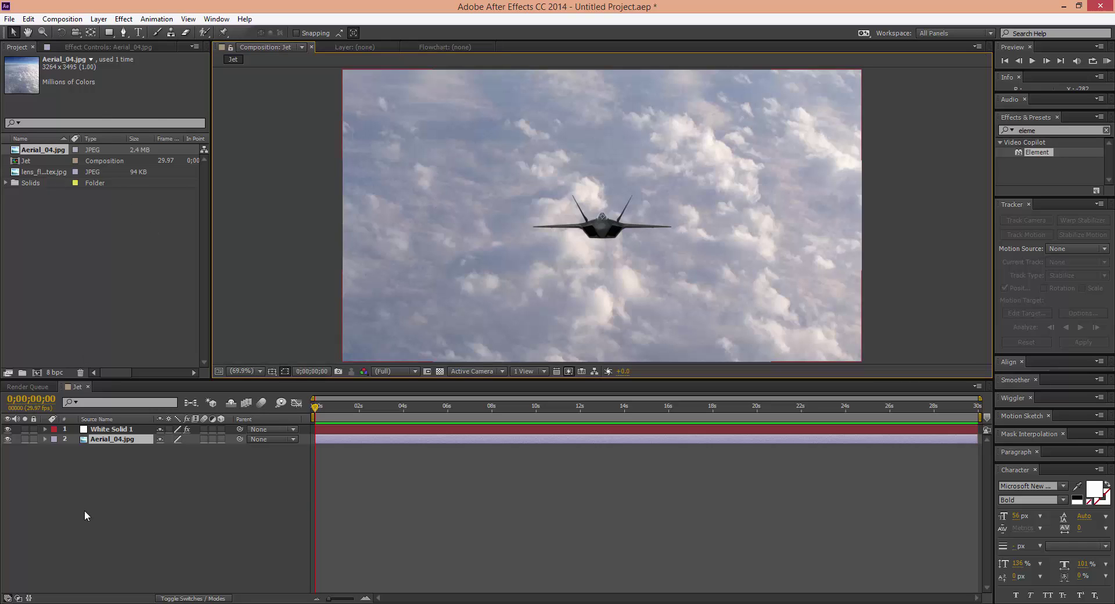
Add a new Two-Node 80mm camera layer to the Jet comp
{"action": "left_click", "coordinate": [99, 19]}
{"action": "mouse_move", "coordinate": [150, 32]}
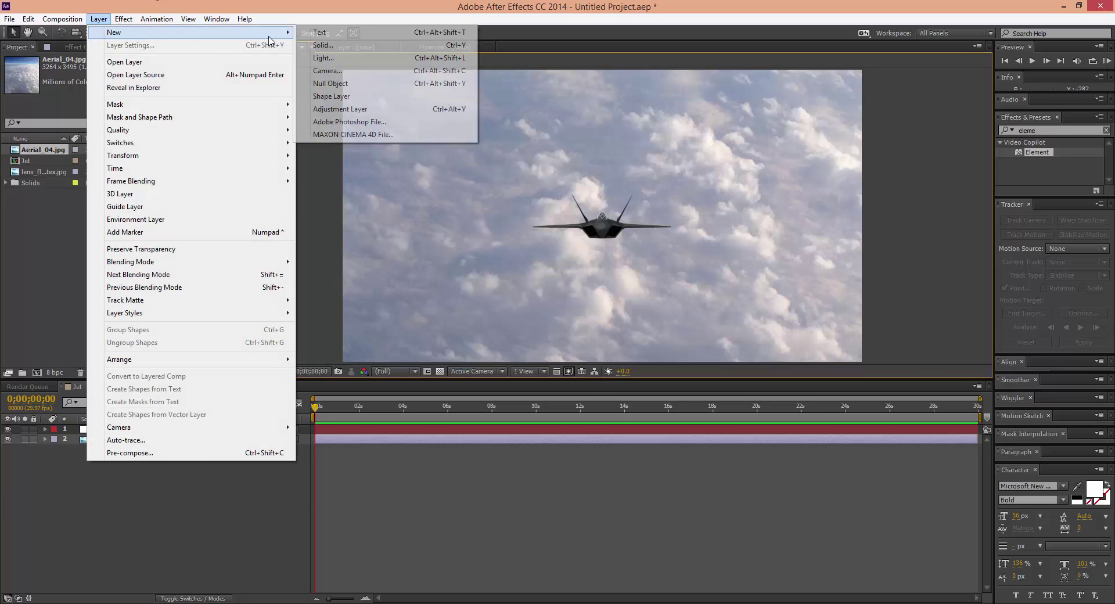
{"action": "left_click", "coordinate": [358, 71]}
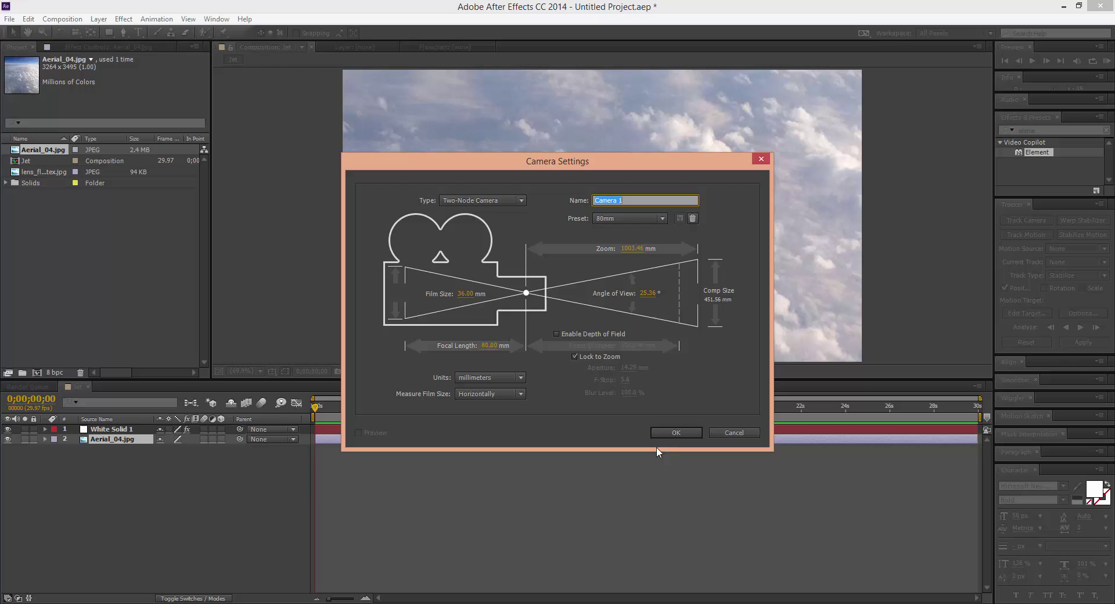
{"action": "left_click", "coordinate": [673, 432]}
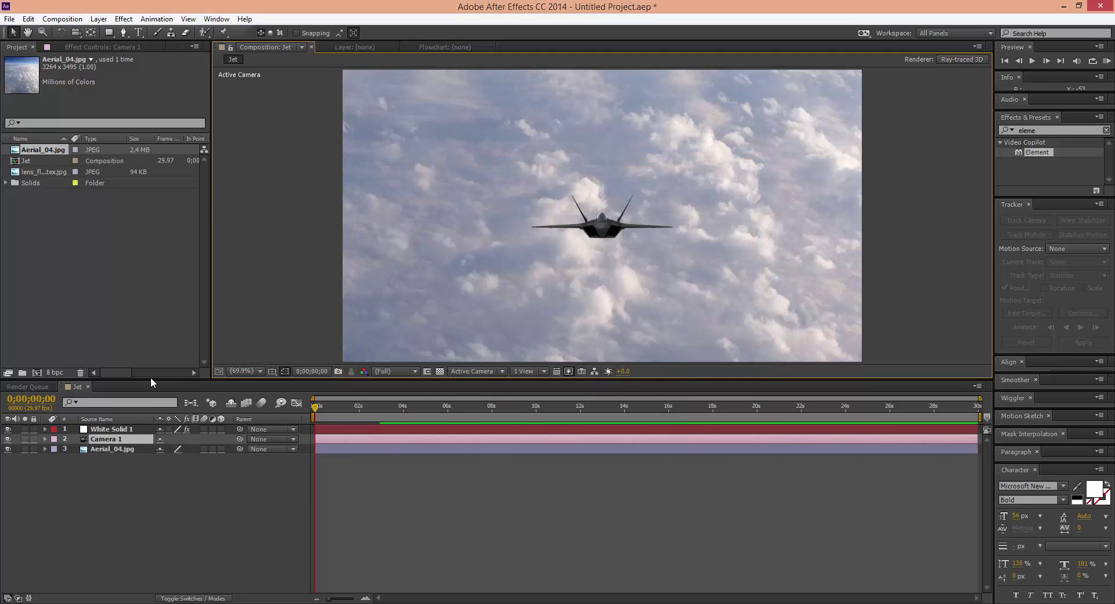
Orbit Camera 1 to frame the jet against blue sky and parent Aerial_04.jpg to it
{"action": "key", "text": "c"}
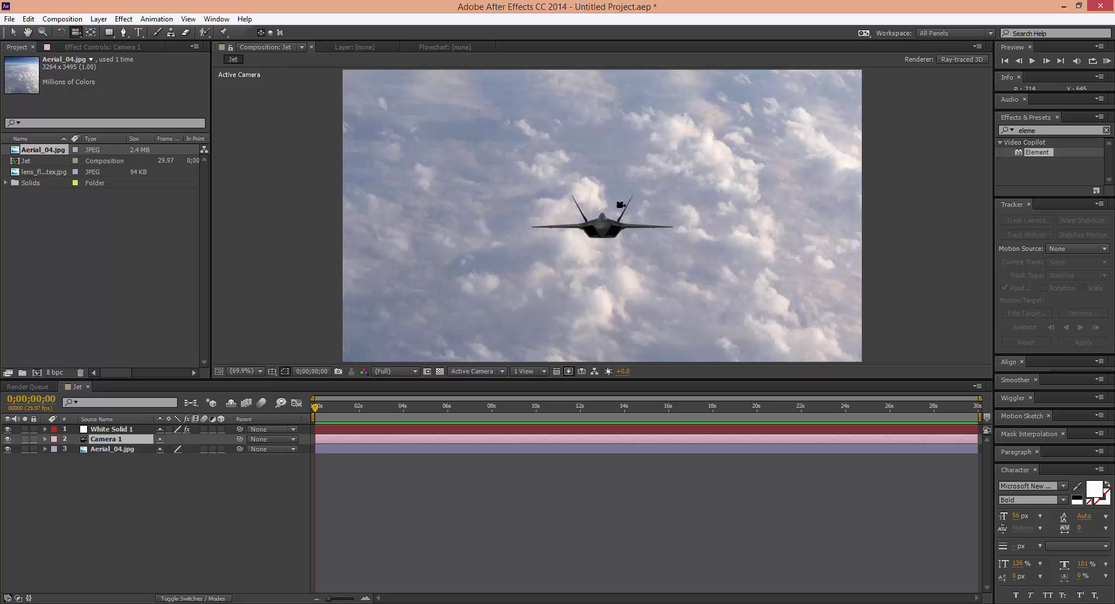
{"action": "left_click_drag", "start_coordinate": [632, 219], "coordinate": [512, 180]}
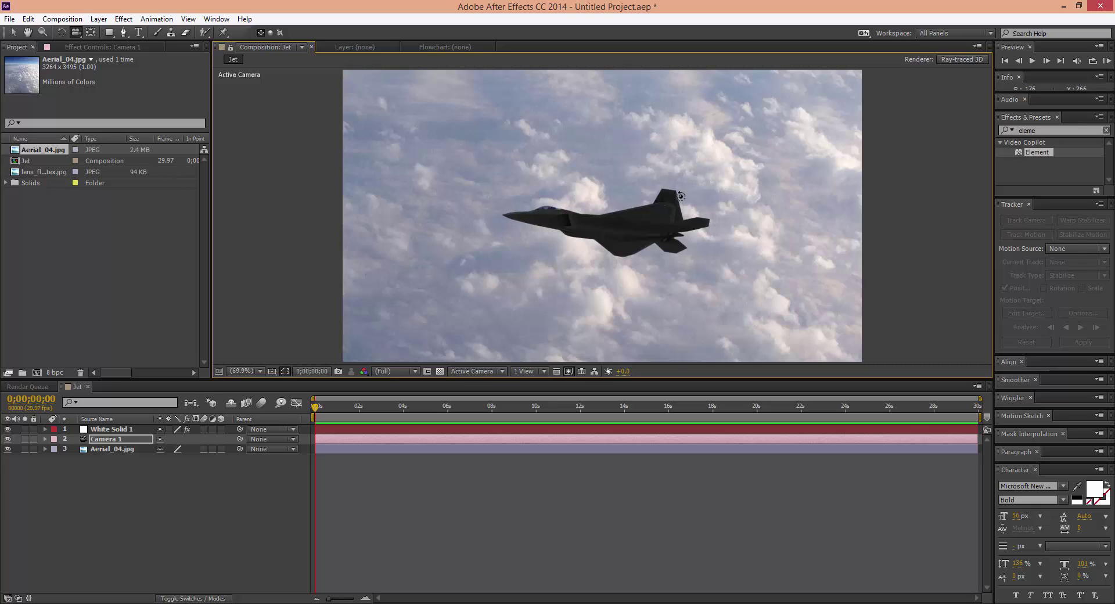
{"action": "left_click_drag", "start_coordinate": [681, 196], "coordinate": [666, 250]}
{"action": "left_click_drag", "start_coordinate": [655, 319], "coordinate": [639, 269]}
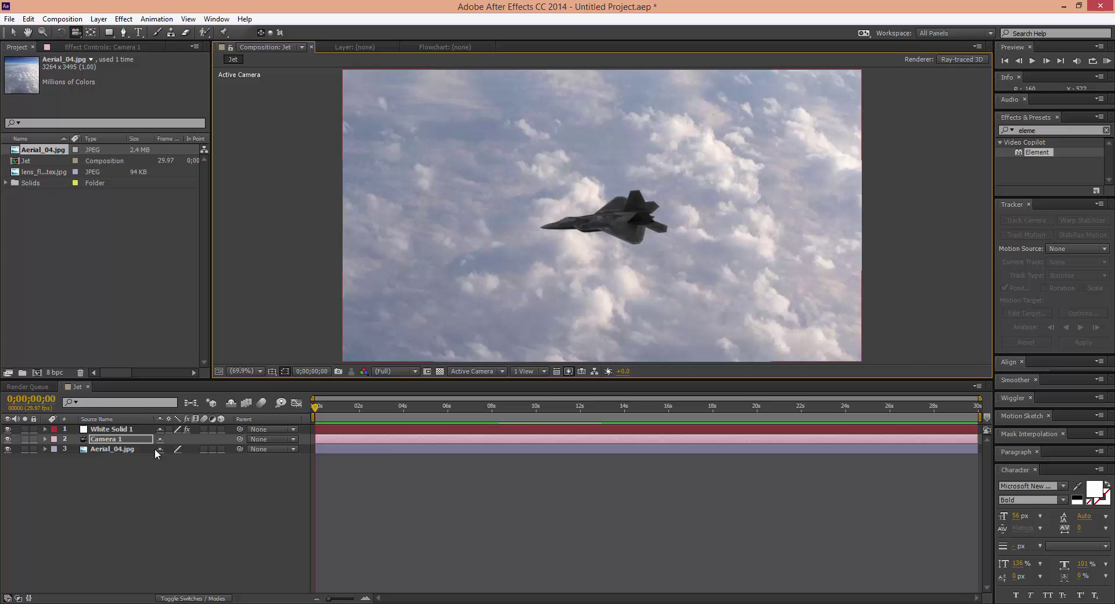
{"action": "left_click_drag", "start_coordinate": [239, 449], "coordinate": [115, 441]}
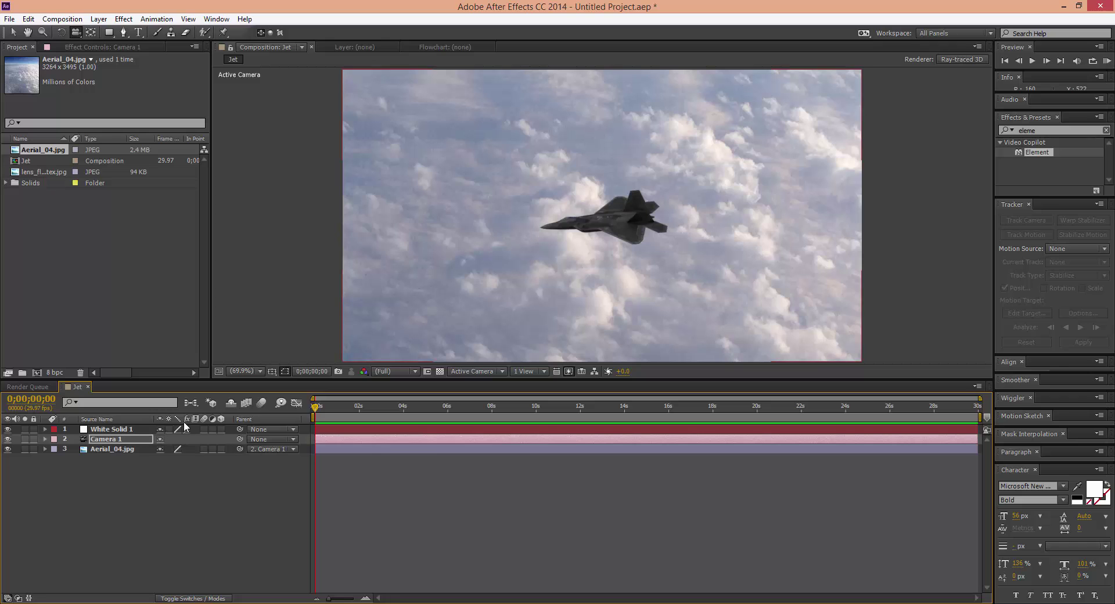
{"action": "mouse_move", "coordinate": [622, 249]}
{"action": "left_mouse_down"}
{"action": "mouse_move", "coordinate": [622, 238]}
{"action": "mouse_move", "coordinate": [687, 215]}
{"action": "mouse_move", "coordinate": [685, 239]}
{"action": "mouse_move", "coordinate": [668, 240]}
{"action": "mouse_move", "coordinate": [724, 227]}
{"action": "mouse_move", "coordinate": [709, 227]}
{"action": "mouse_move", "coordinate": [705, 203]}
{"action": "mouse_move", "coordinate": [687, 219]}
{"action": "mouse_move", "coordinate": [668, 213]}
{"action": "mouse_move", "coordinate": [720, 214]}
{"action": "mouse_move", "coordinate": [668, 230]}
{"action": "mouse_move", "coordinate": [581, 224]}
{"action": "mouse_move", "coordinate": [521, 244]}
{"action": "mouse_move", "coordinate": [512, 227]}
{"action": "mouse_move", "coordinate": [694, 233]}
{"action": "mouse_move", "coordinate": [677, 241]}
{"action": "mouse_move", "coordinate": [636, 215]}
{"action": "mouse_move", "coordinate": [642, 224]}
{"action": "mouse_move", "coordinate": [616, 249]}
{"action": "left_mouse_up"}
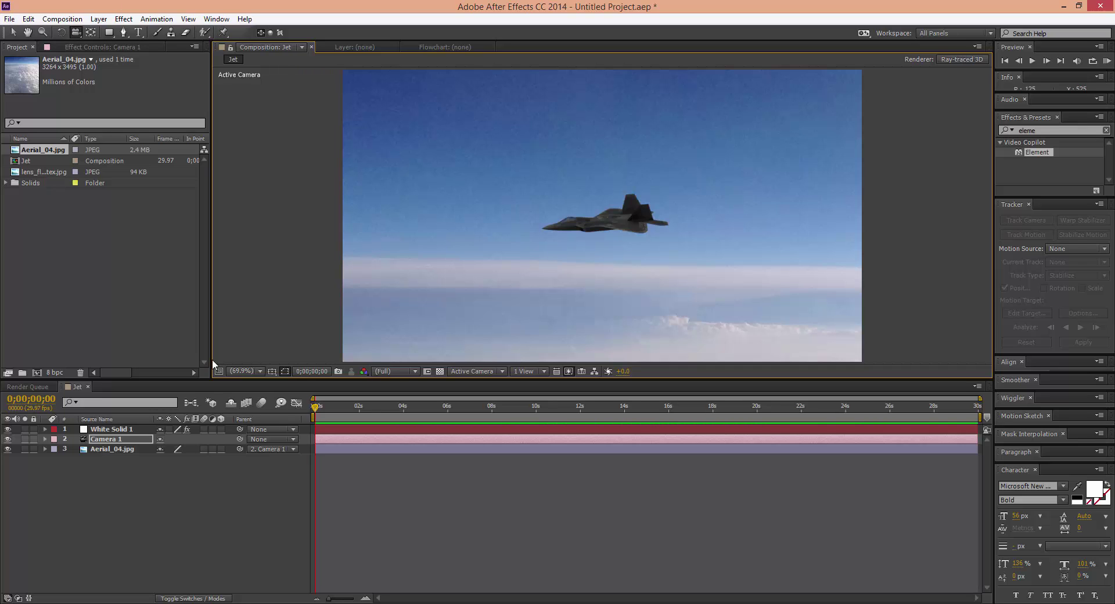
Keyframe Camera 1's Position at 0 s and at an orbited view at 6 s, then preview
{"action": "left_click", "coordinate": [81, 454]}
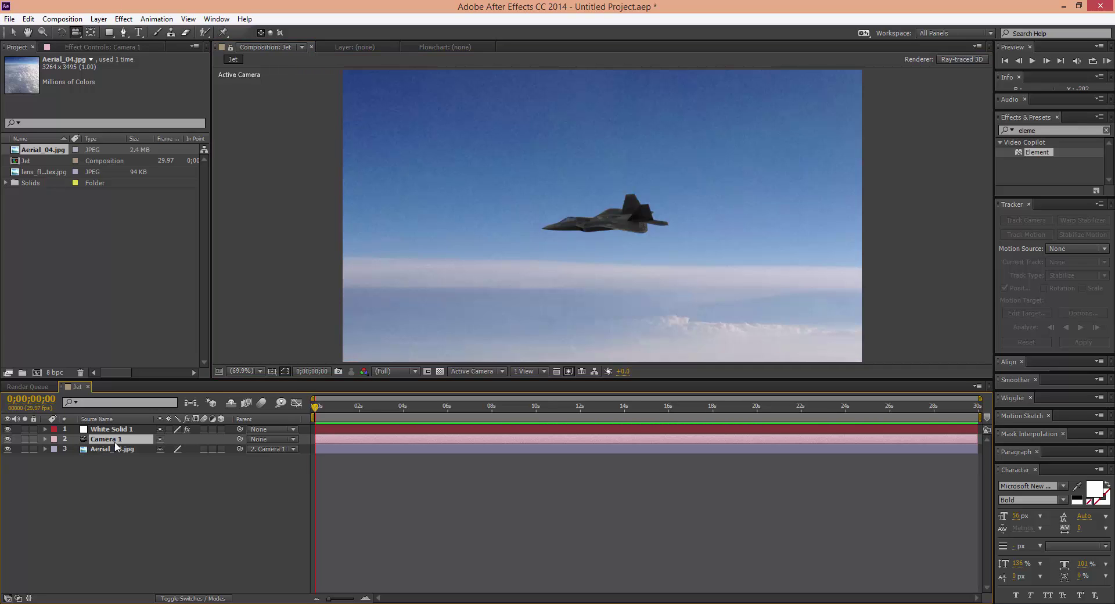
{"action": "key", "text": "p"}
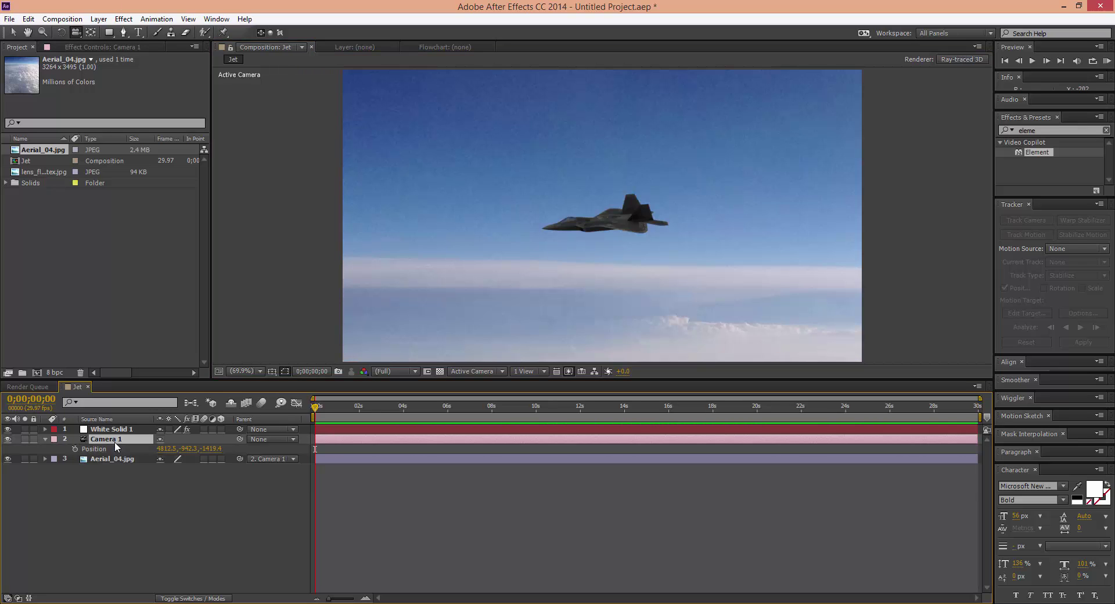
{"action": "left_click", "coordinate": [75, 448]}
{"action": "left_click_drag", "start_coordinate": [392, 419], "coordinate": [452, 424]}
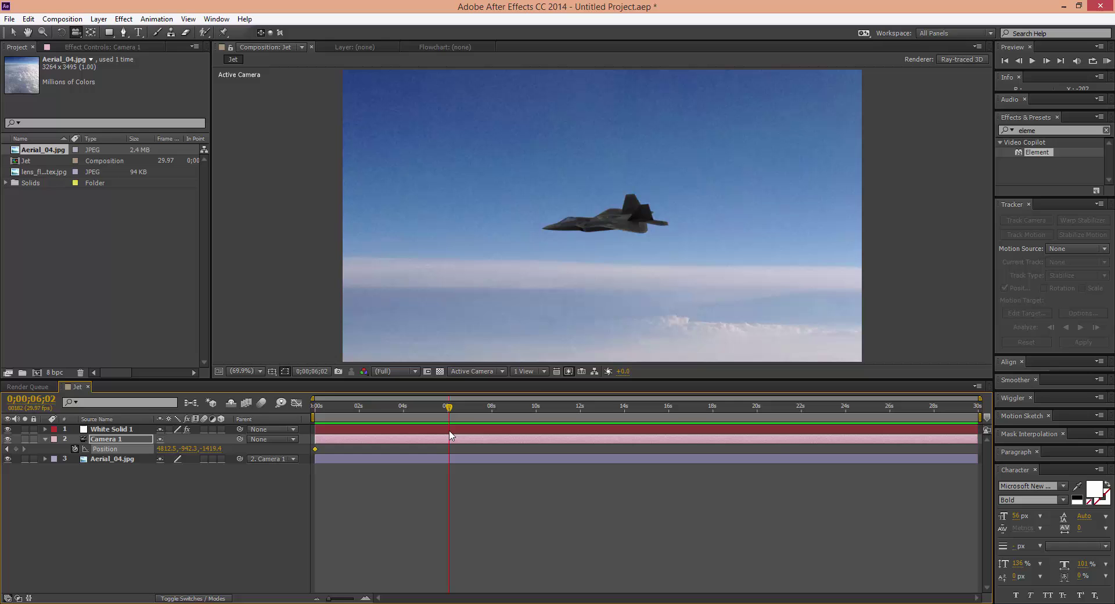
{"action": "left_click_drag", "start_coordinate": [542, 294], "coordinate": [581, 312]}
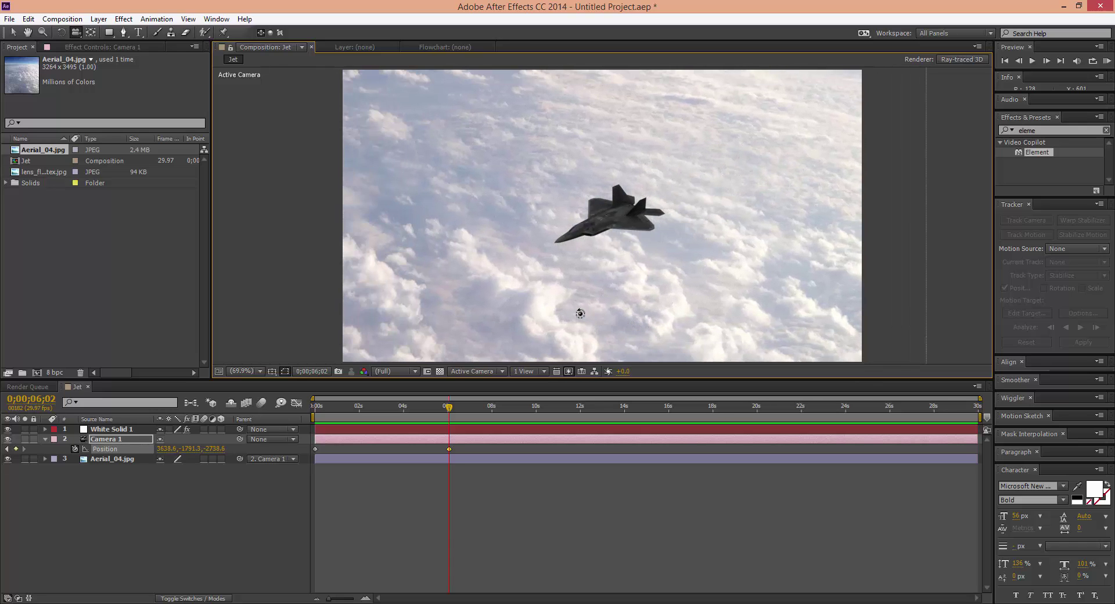
{"action": "left_click", "coordinate": [397, 406]}
{"action": "left_click_drag", "start_coordinate": [382, 409], "coordinate": [305, 416]}
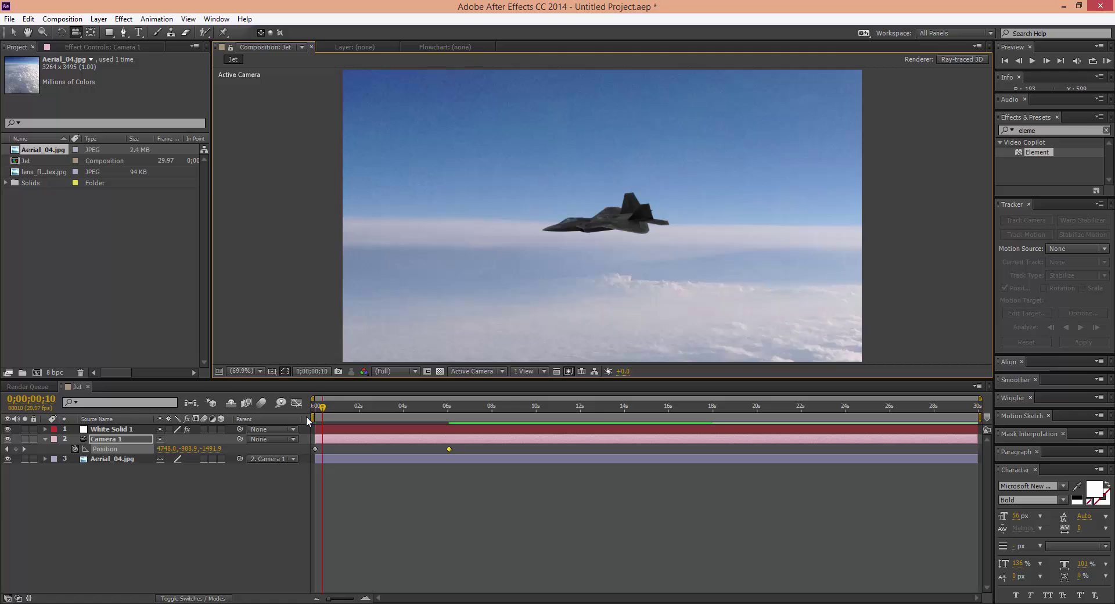
{"action": "key", "text": "space"}
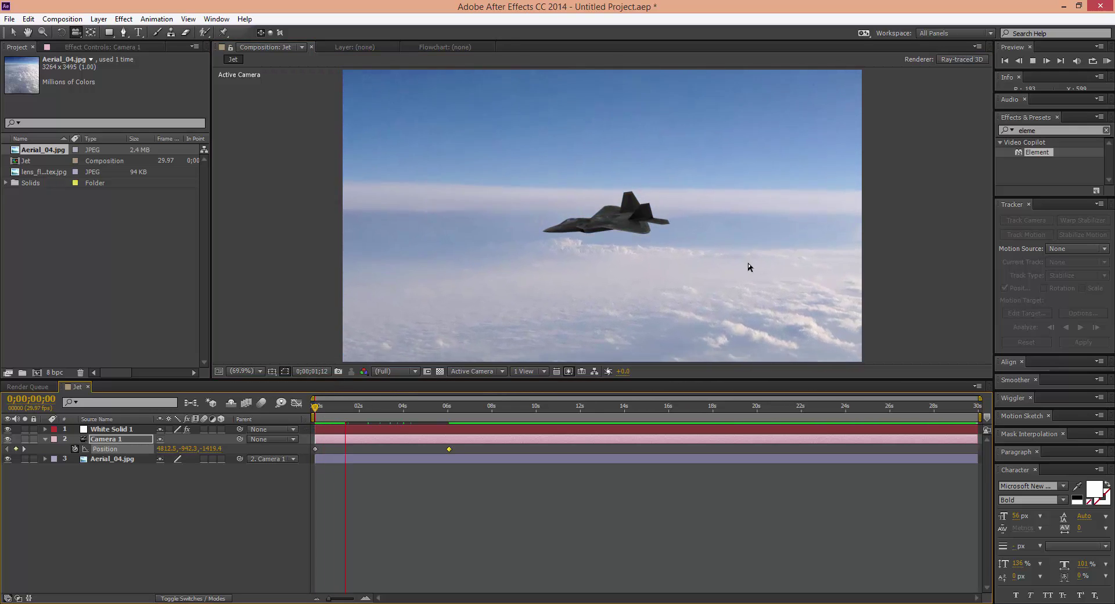
{"action": "key", "text": "space"}
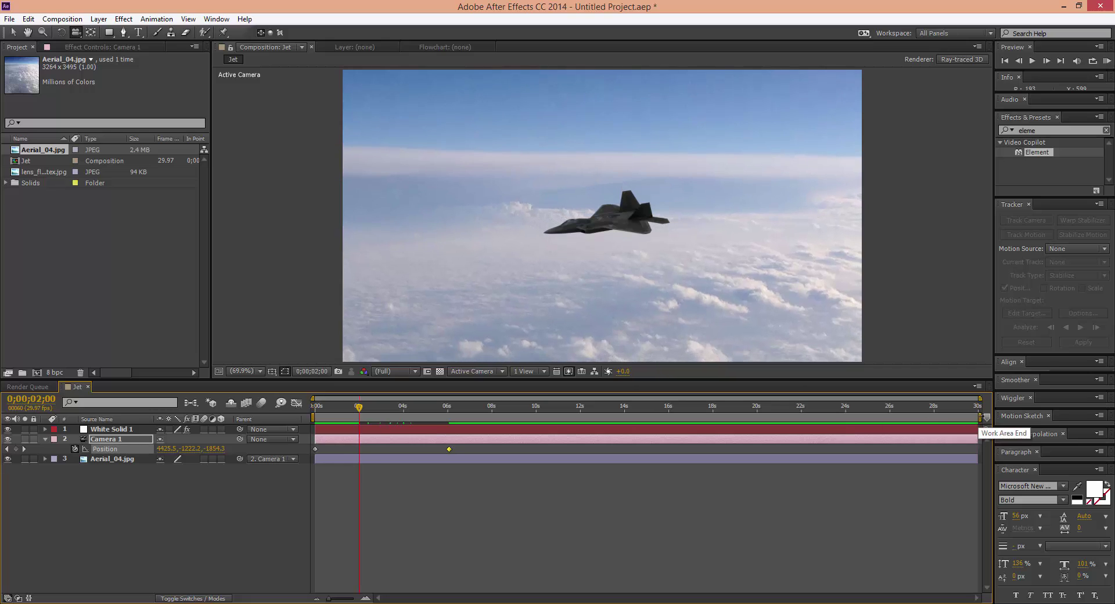
End the work area at 6 seconds, trim the comp to it, and preview
{"action": "left_click_drag", "start_coordinate": [980, 416], "coordinate": [453, 445]}
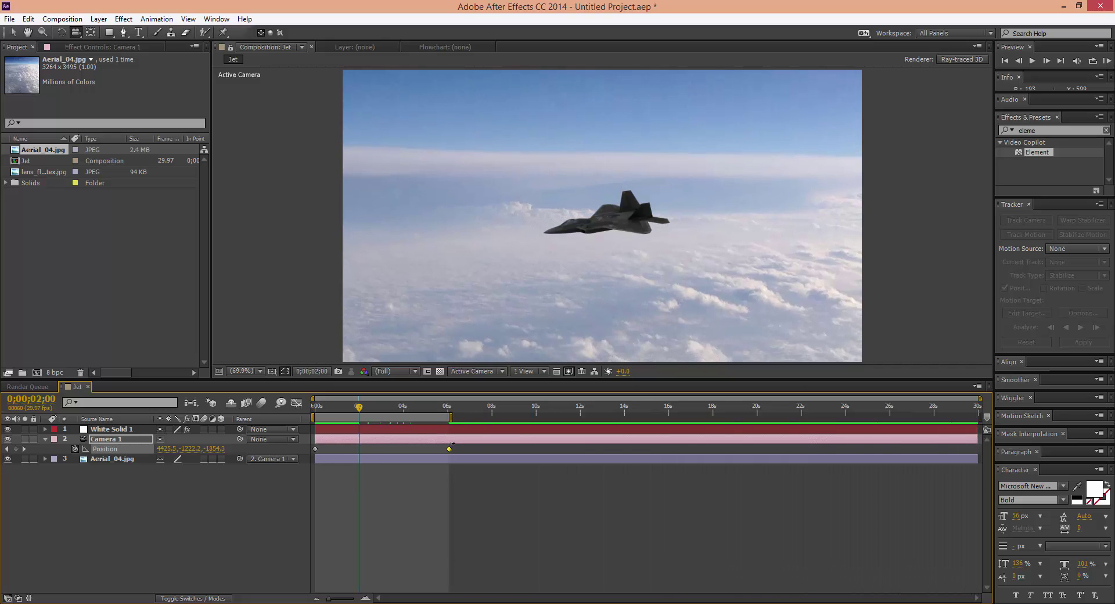
{"action": "right_click", "coordinate": [442, 418]}
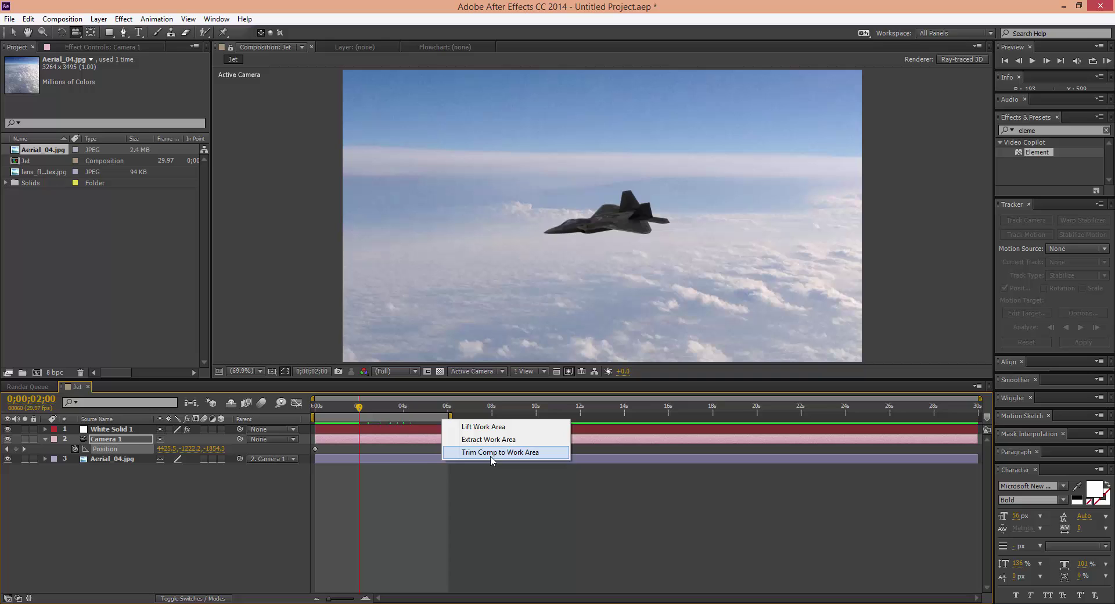
{"action": "left_click", "coordinate": [502, 453]}
{"action": "left_click_drag", "start_coordinate": [537, 412], "coordinate": [325, 415]}
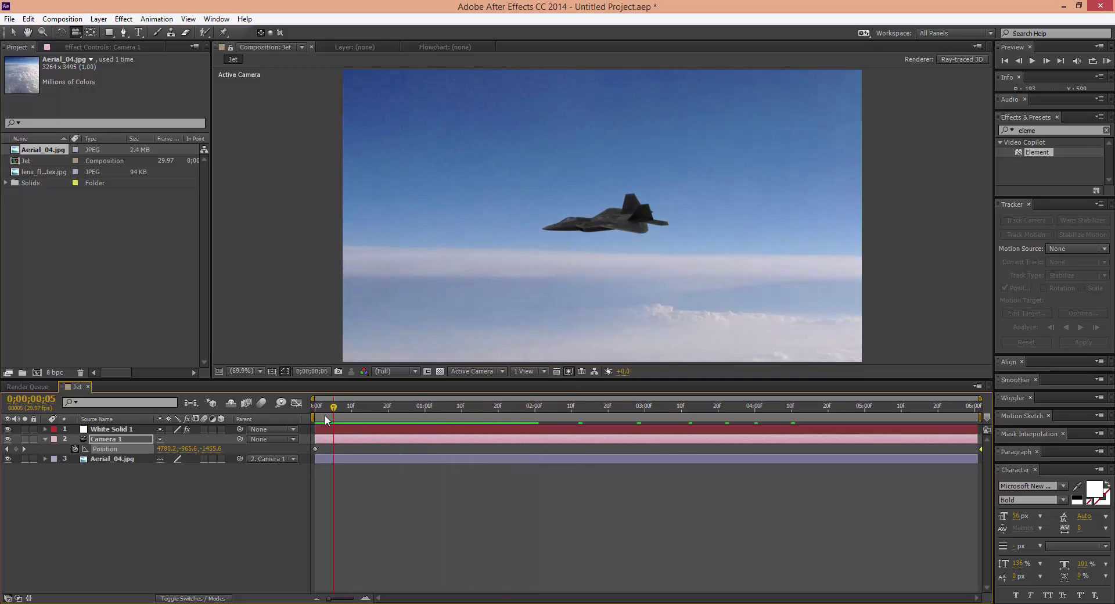
{"action": "key", "text": "space"}
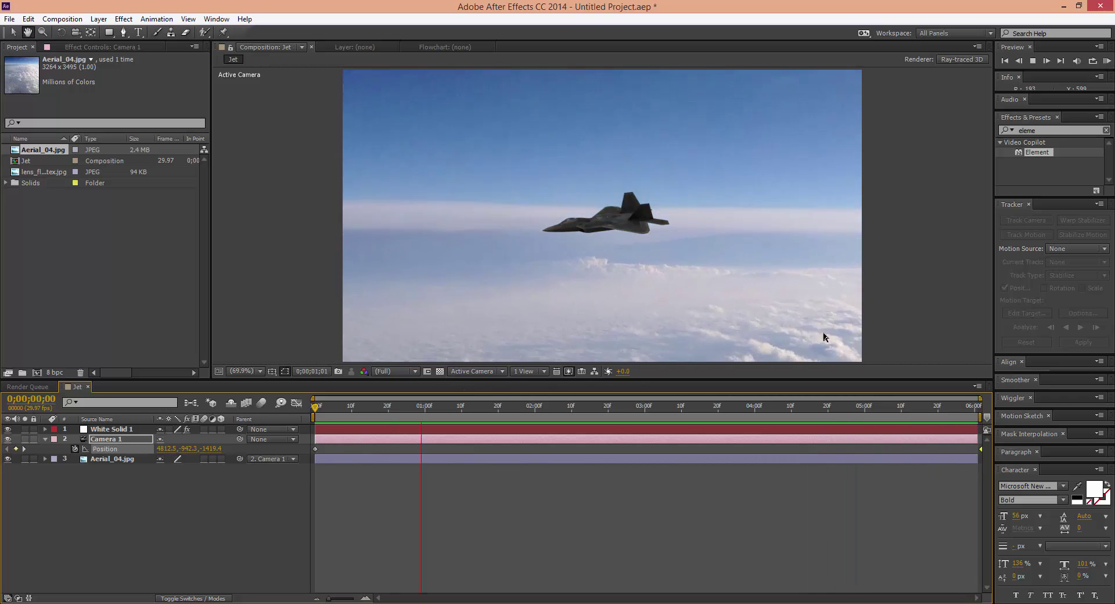
{"action": "key", "text": "space"}
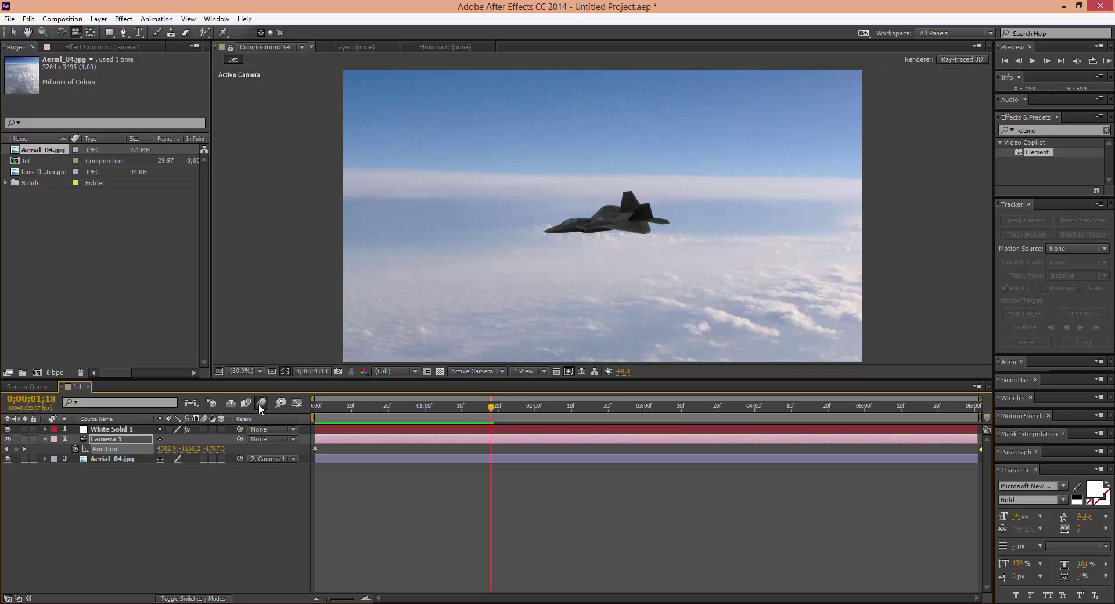
Enable motion blur for the comp and White Solid 1, and preview the camera move
{"action": "left_click", "coordinate": [261, 403]}
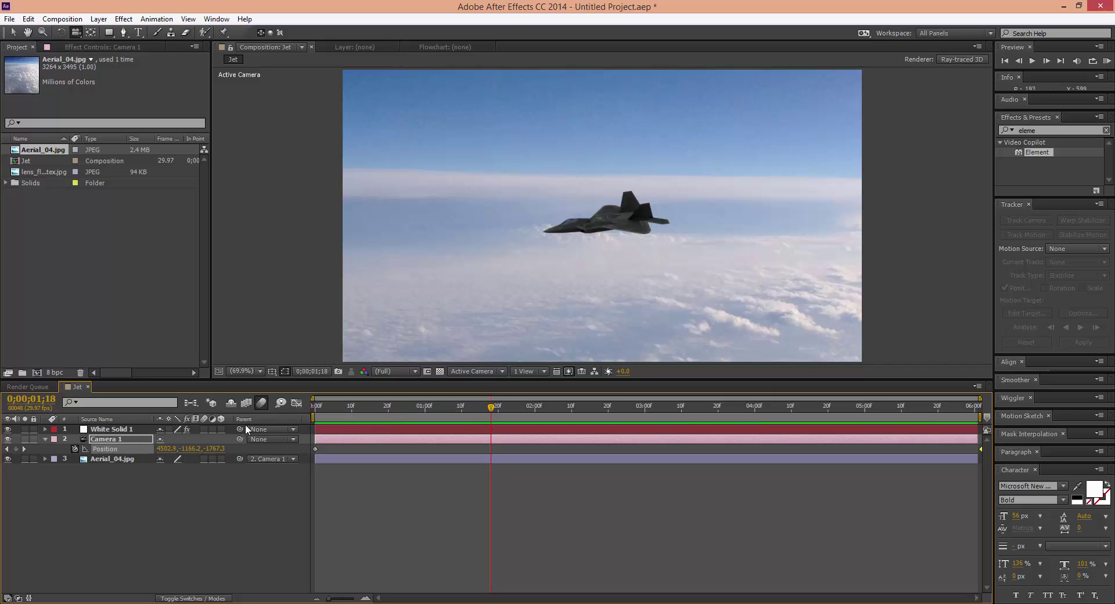
{"action": "left_click", "coordinate": [205, 429]}
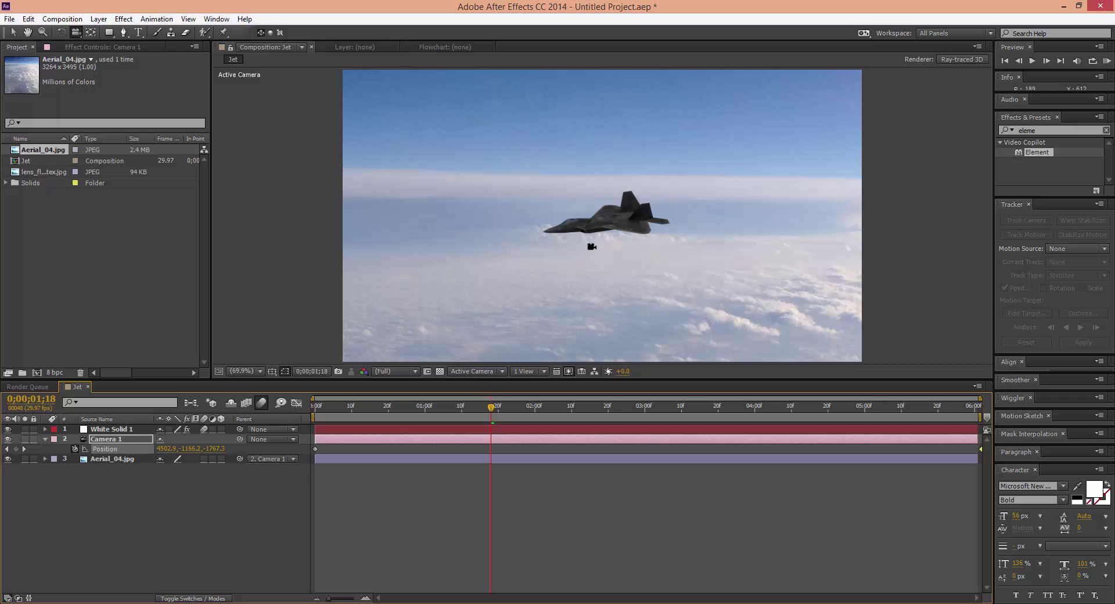
{"action": "left_click_drag", "start_coordinate": [459, 406], "coordinate": [561, 401]}
{"action": "key", "text": "KP_0"}
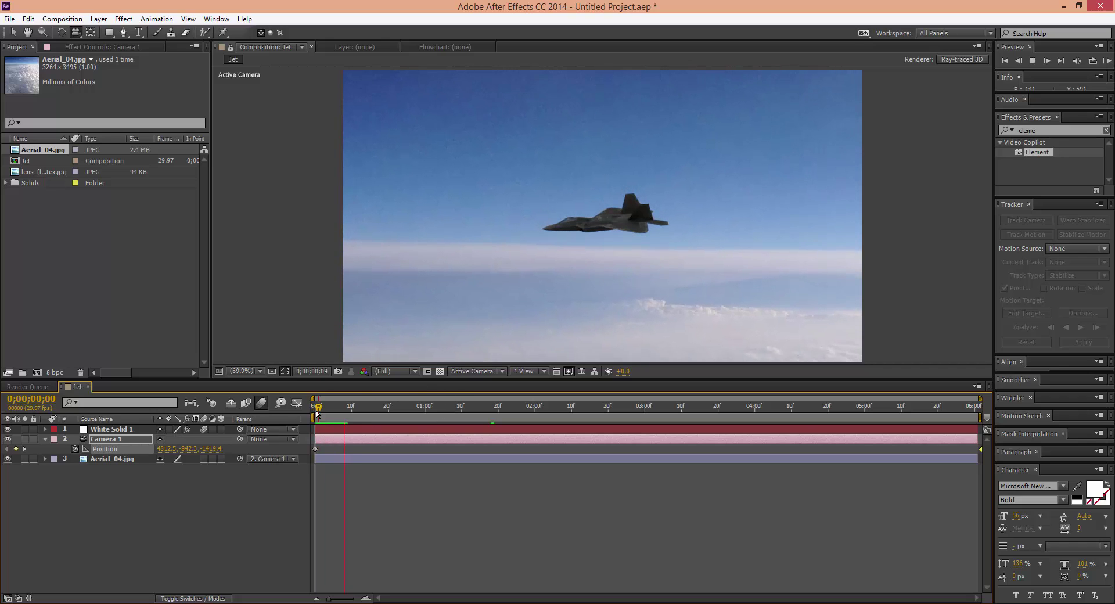
{"action": "left_click", "coordinate": [261, 405]}
Re-enable comp motion blur, preview again, and select all three layers
{"action": "left_click", "coordinate": [260, 404]}
{"action": "key", "text": "KP_0"}
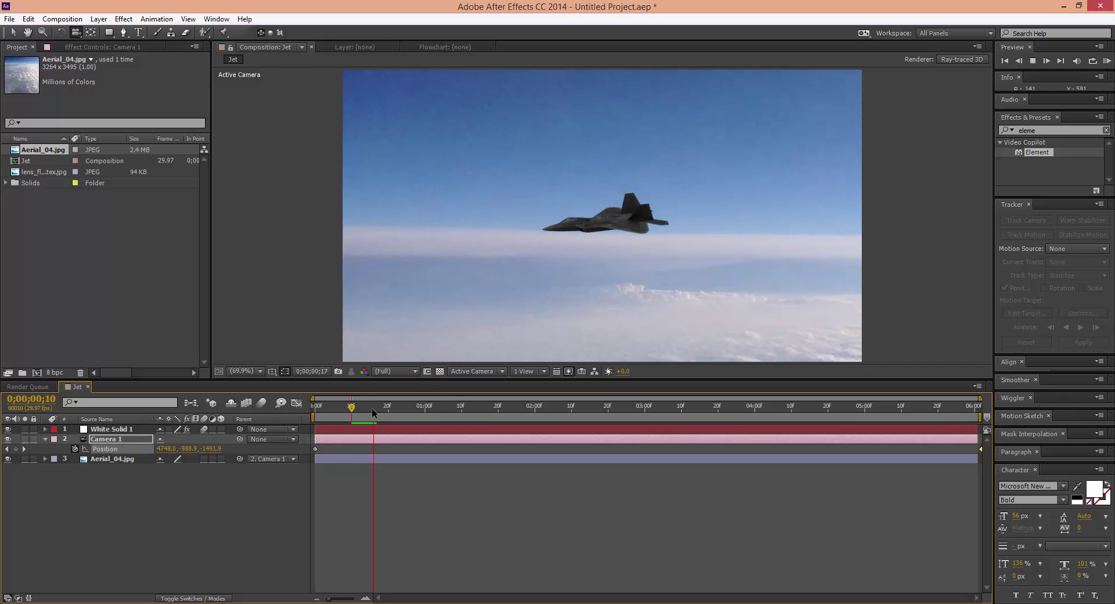
{"action": "key", "text": "KP_0"}
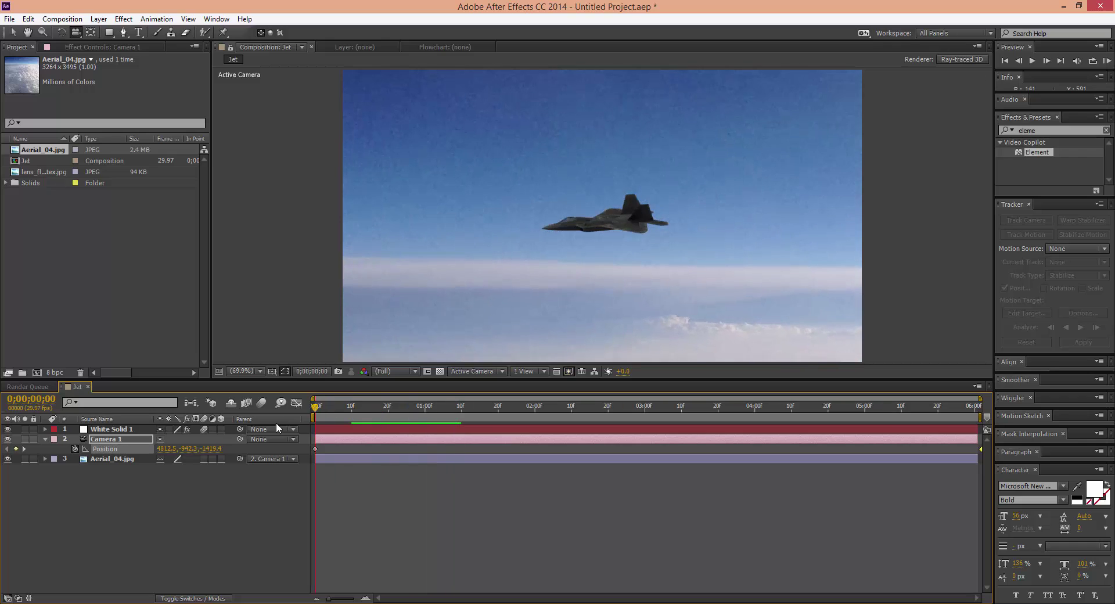
{"action": "key", "text": "v"}
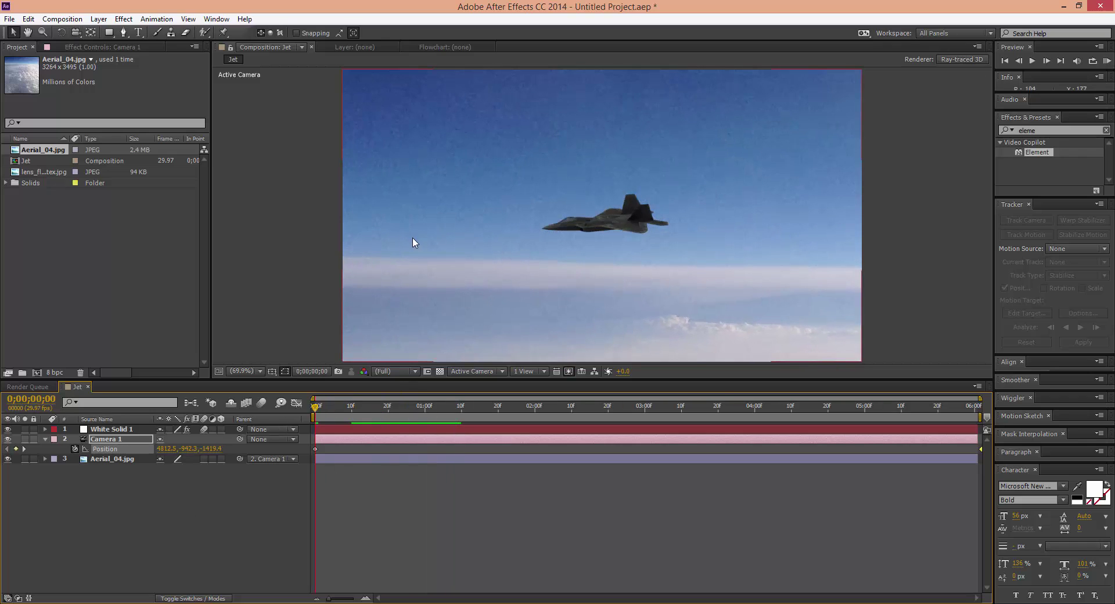
{"action": "left_click_drag", "start_coordinate": [203, 540], "coordinate": [135, 316]}
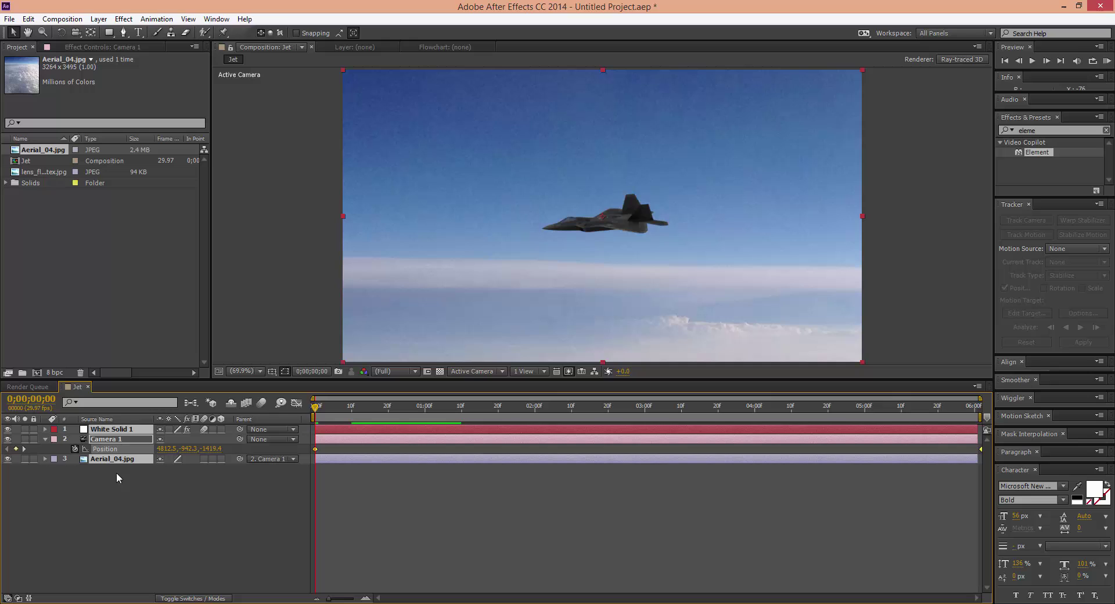
Pre-compose the three selected layers into a new composition named 'Original'
{"action": "left_click", "coordinate": [46, 440]}
{"action": "left_click_drag", "start_coordinate": [152, 514], "coordinate": [91, 437]}
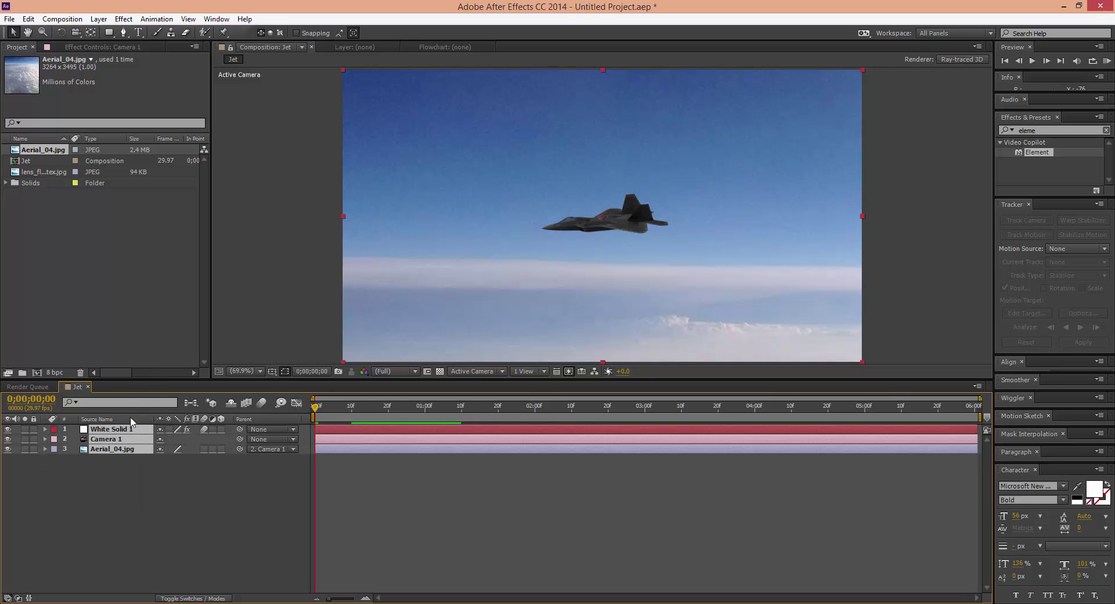
{"action": "right_click", "coordinate": [126, 442]}
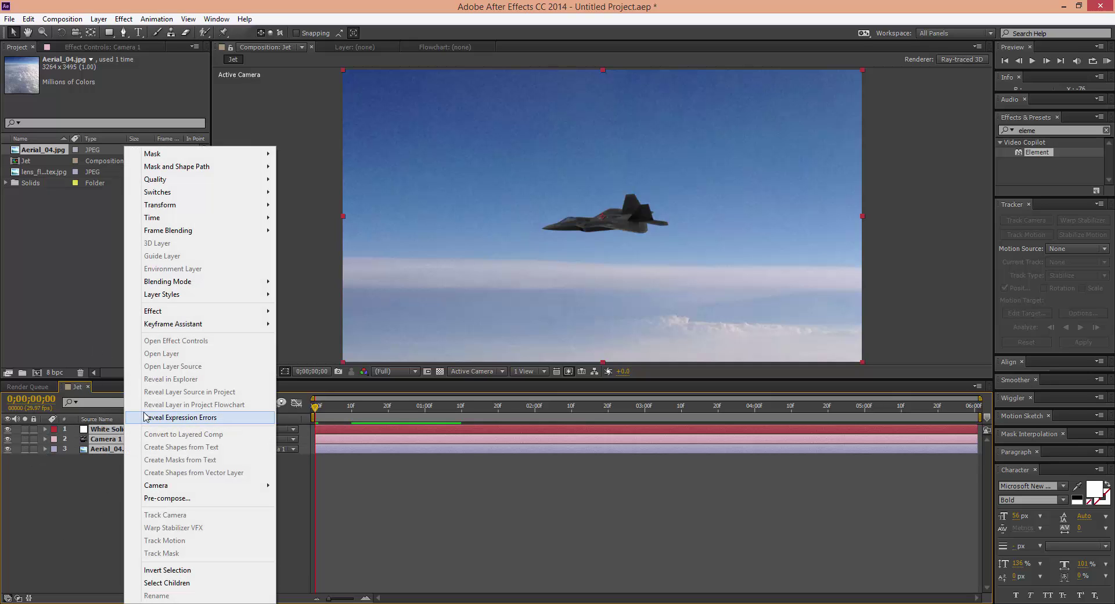
{"action": "left_click", "coordinate": [235, 500]}
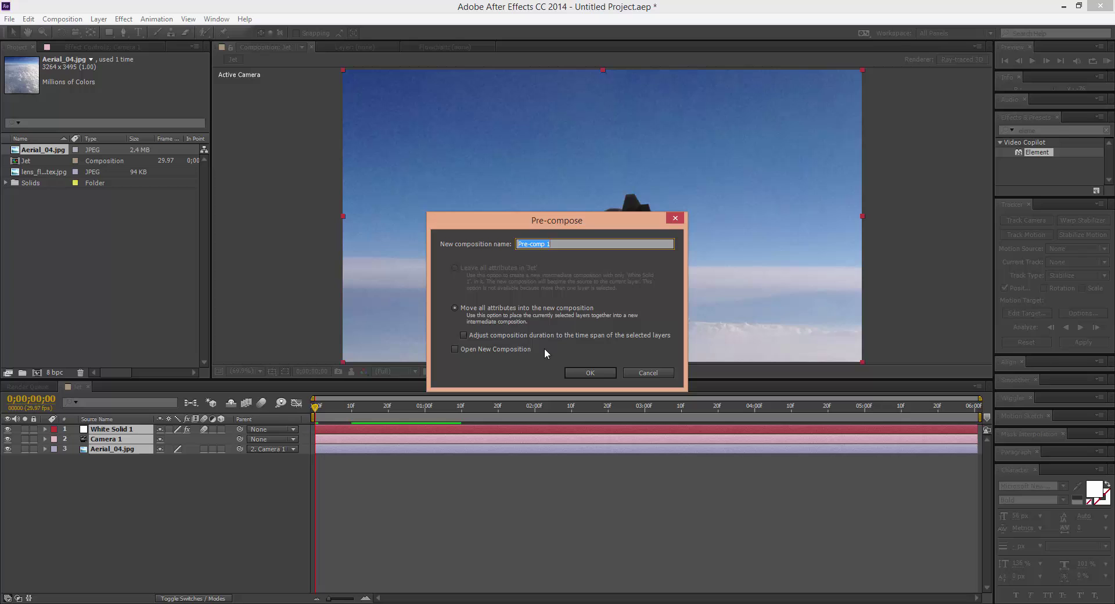
{"action": "type", "text": "Original"}
{"action": "key", "text": "Return"}
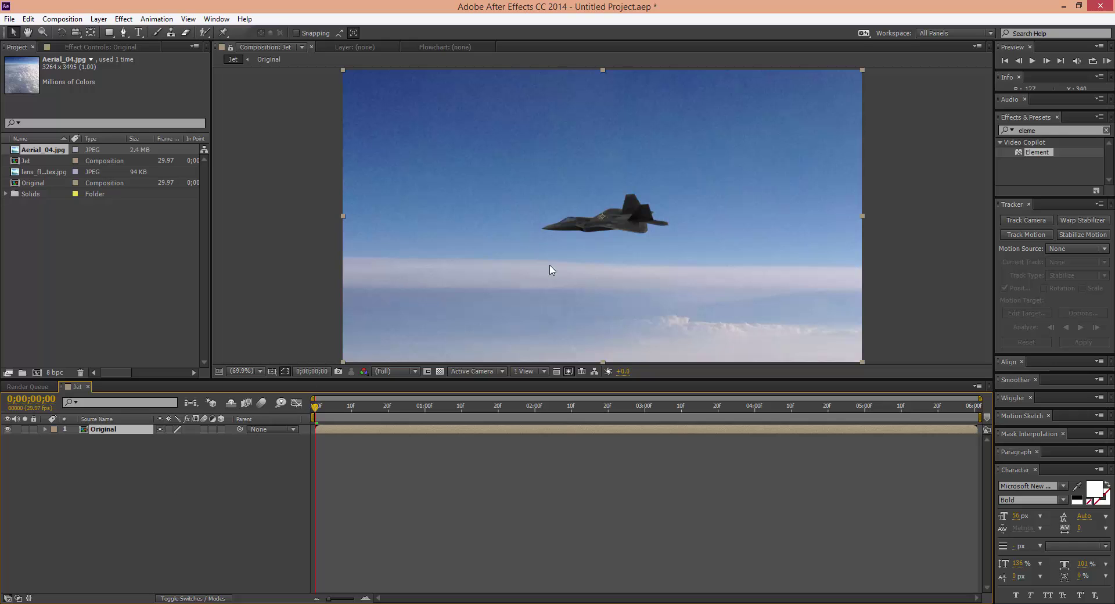
Add the expression wiggle(7.5,7) to the Original layer's Position and preview the shake
{"action": "left_click_drag", "start_coordinate": [327, 410], "coordinate": [185, 468]}
{"action": "key", "text": "p"}
{"action": "left_click", "coordinate": [75, 439], "text": "alt"}
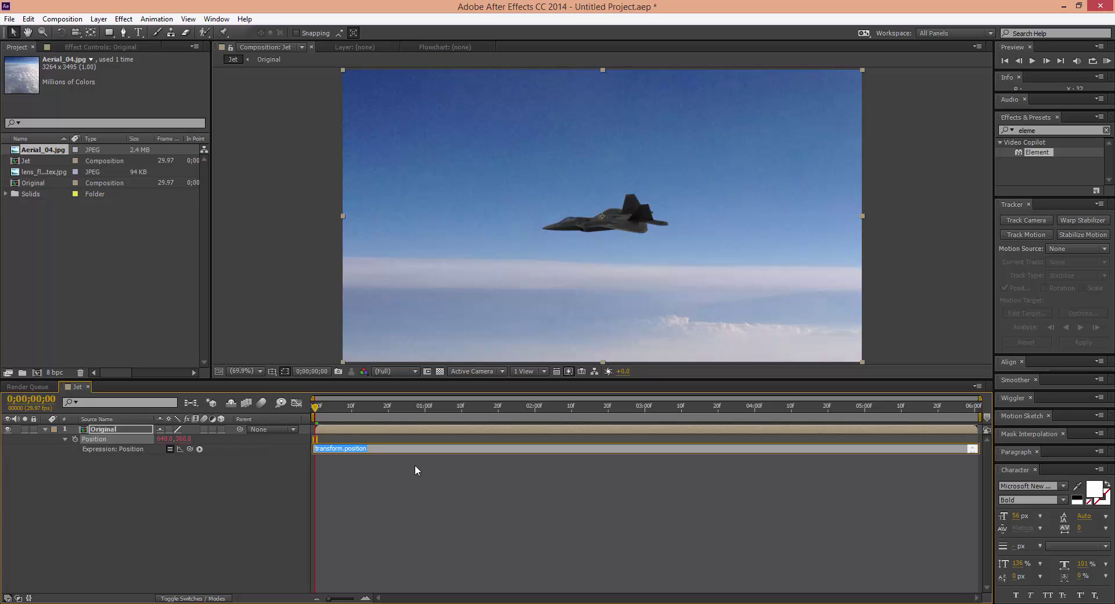
{"action": "type", "text": "wiggle("}
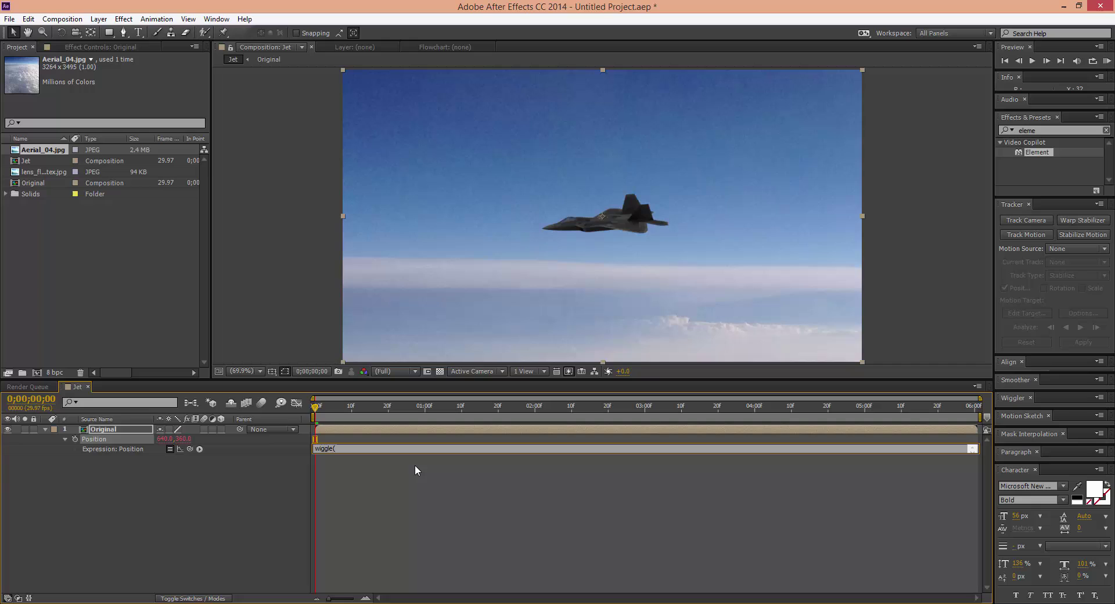
{"action": "type", "text": "7.5"}
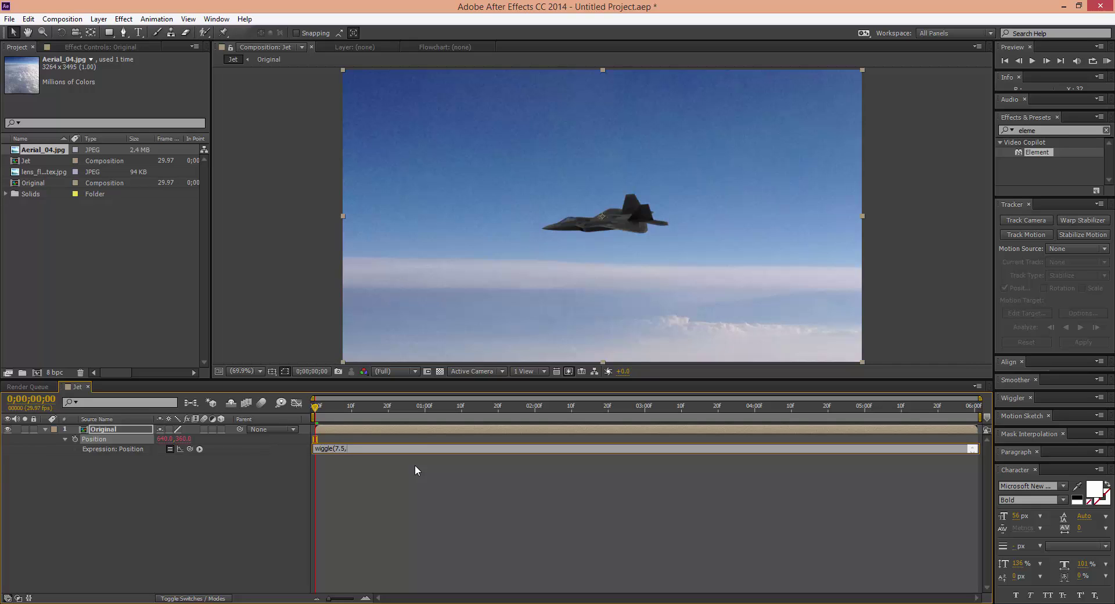
{"action": "type", "text": ",7)"}
{"action": "left_click", "coordinate": [225, 473]}
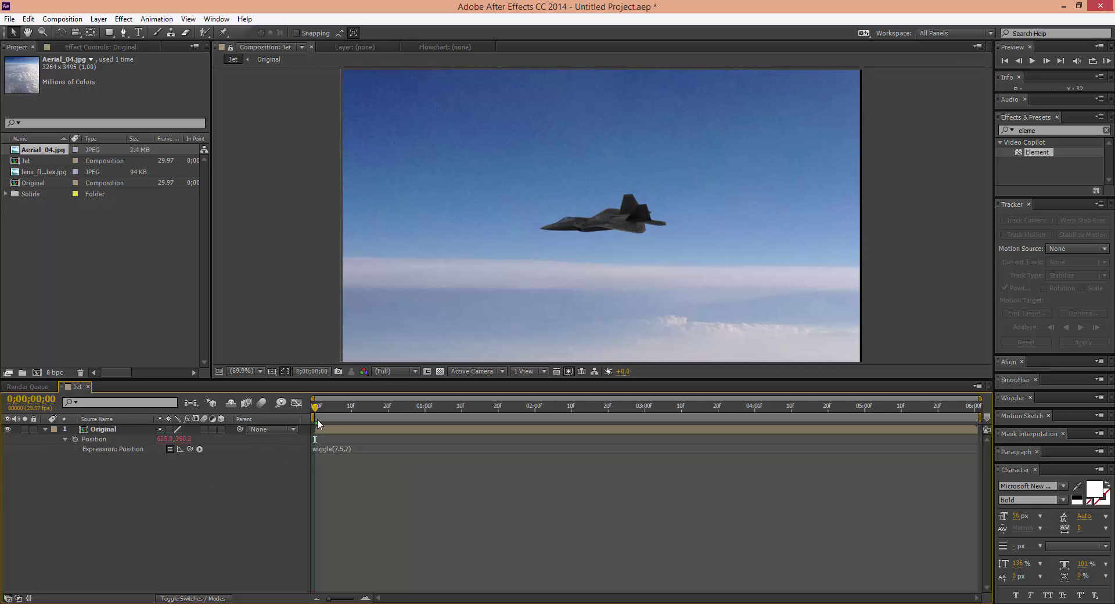
{"action": "left_click", "coordinate": [104, 429]}
{"action": "key", "text": "space"}
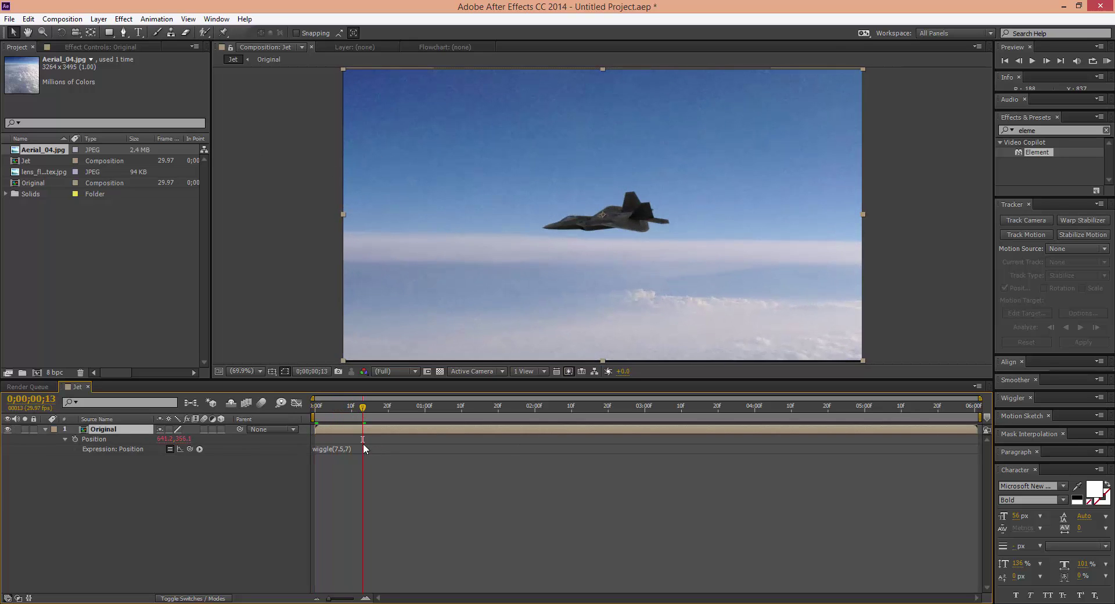
{"action": "left_click_drag", "start_coordinate": [362, 414], "coordinate": [314, 408]}
Try a stronger wiggle(7.5,100), undo back to wiggle(7.5,7), and preview the shake
{"action": "left_click", "coordinate": [345, 449]}
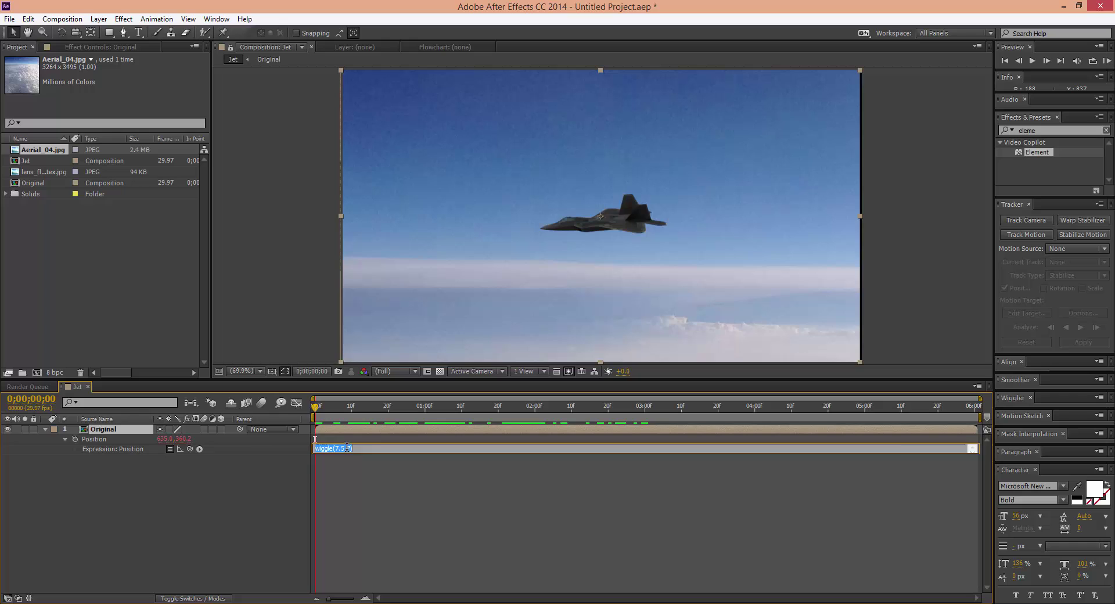
{"action": "left_click", "coordinate": [381, 451]}
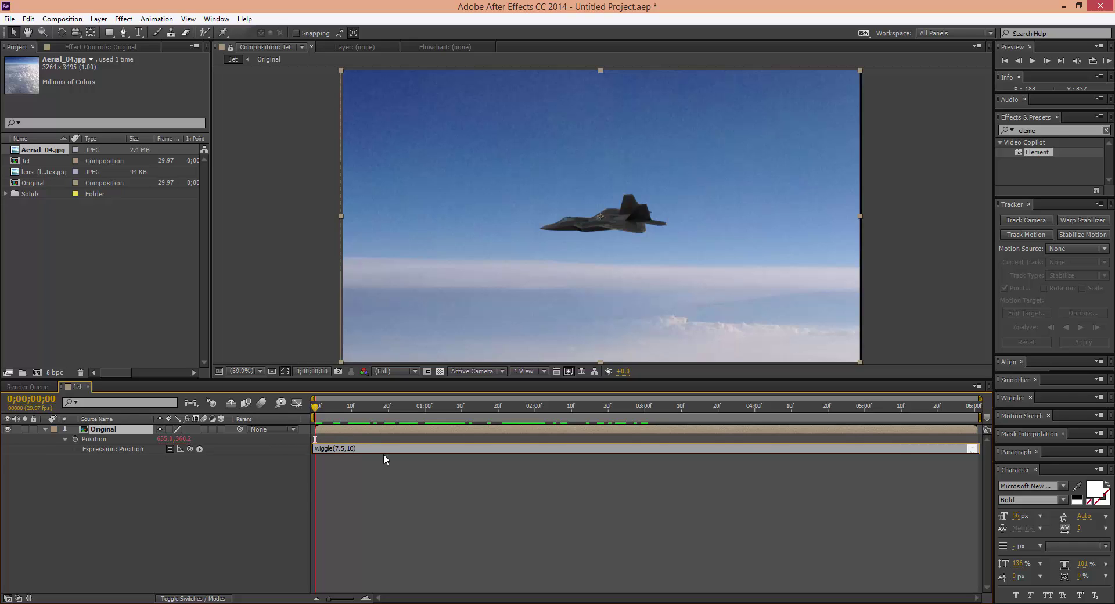
{"action": "key", "text": "KP_Enter"}
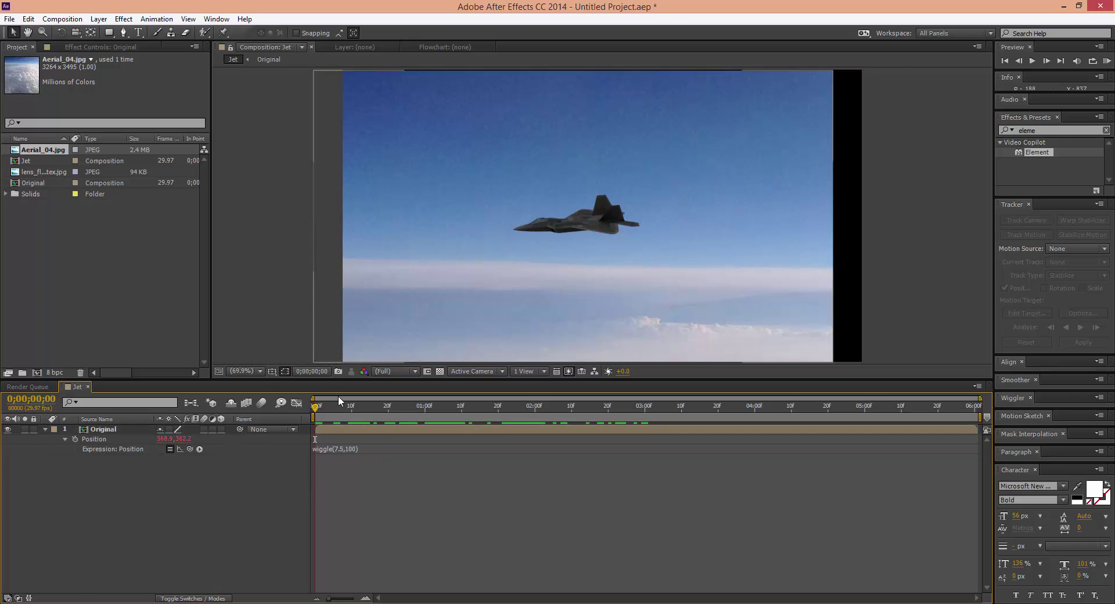
{"action": "left_click", "coordinate": [338, 405]}
{"action": "left_click_drag", "start_coordinate": [345, 414], "coordinate": [578, 385]}
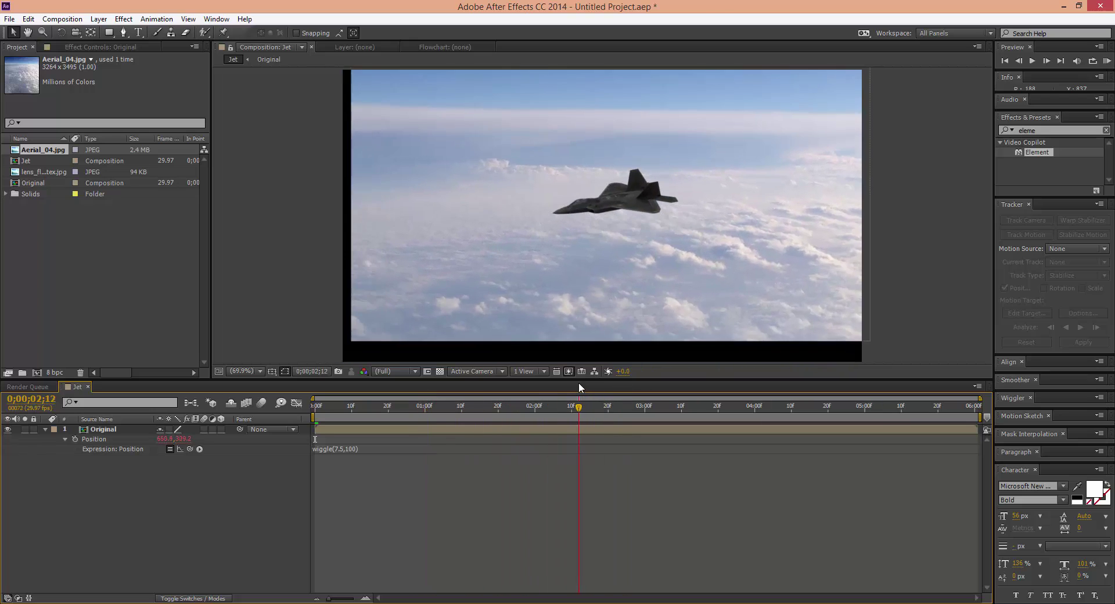
{"action": "key", "text": "ctrl+z"}
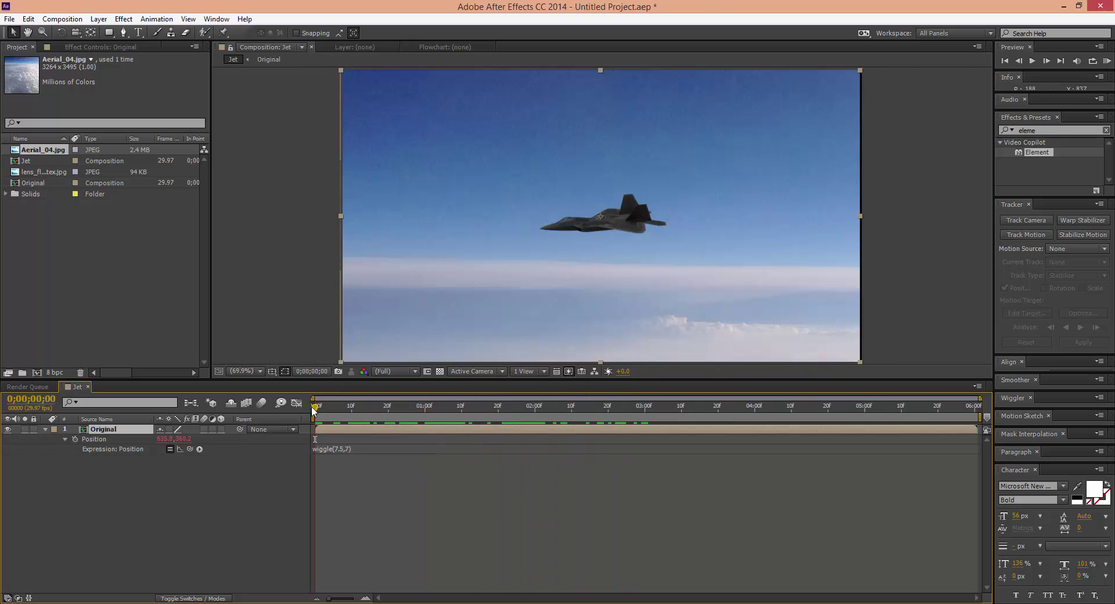
{"action": "left_click_drag", "start_coordinate": [318, 408], "coordinate": [432, 407]}
{"action": "key", "text": "space"}
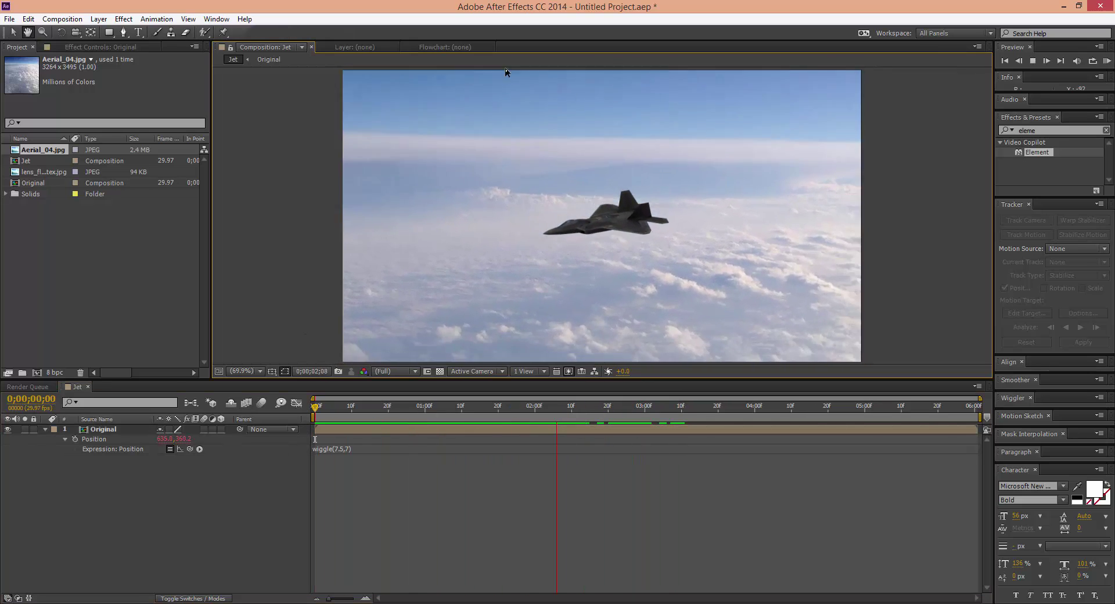
{"action": "left_click_drag", "start_coordinate": [379, 406], "coordinate": [264, 438]}
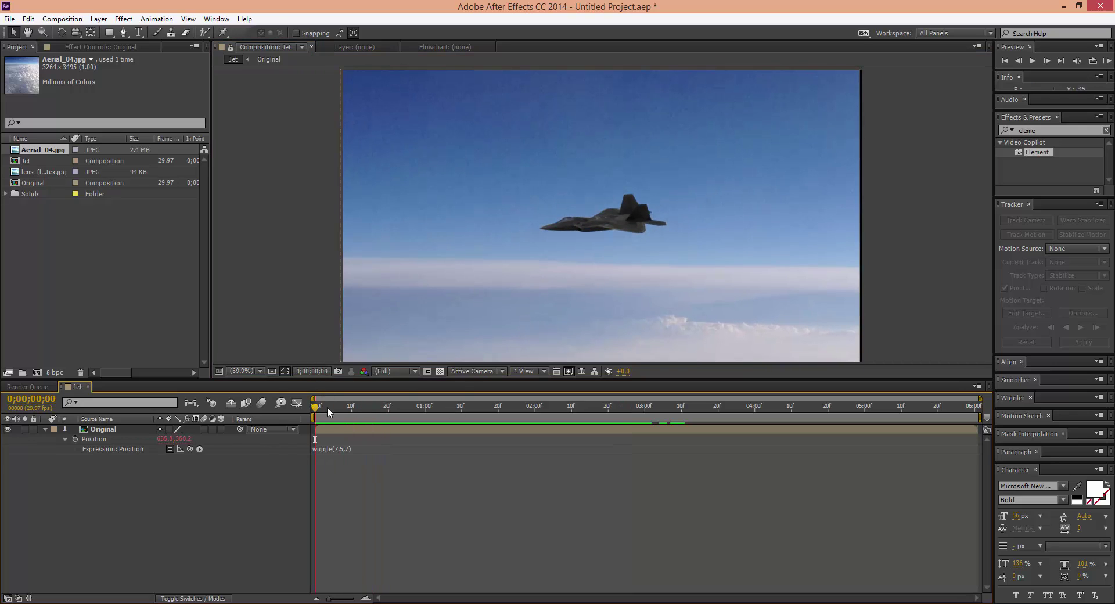
{"action": "mouse_move", "coordinate": [328, 409]}
{"action": "left_mouse_down"}
{"action": "mouse_move", "coordinate": [392, 412]}
{"action": "mouse_move", "coordinate": [317, 410]}
{"action": "left_mouse_up"}
Search effects for 'motion' and apply Motion Tile to the Original layer
{"action": "left_click", "coordinate": [1038, 129]}
{"action": "type", "text": "motion"}
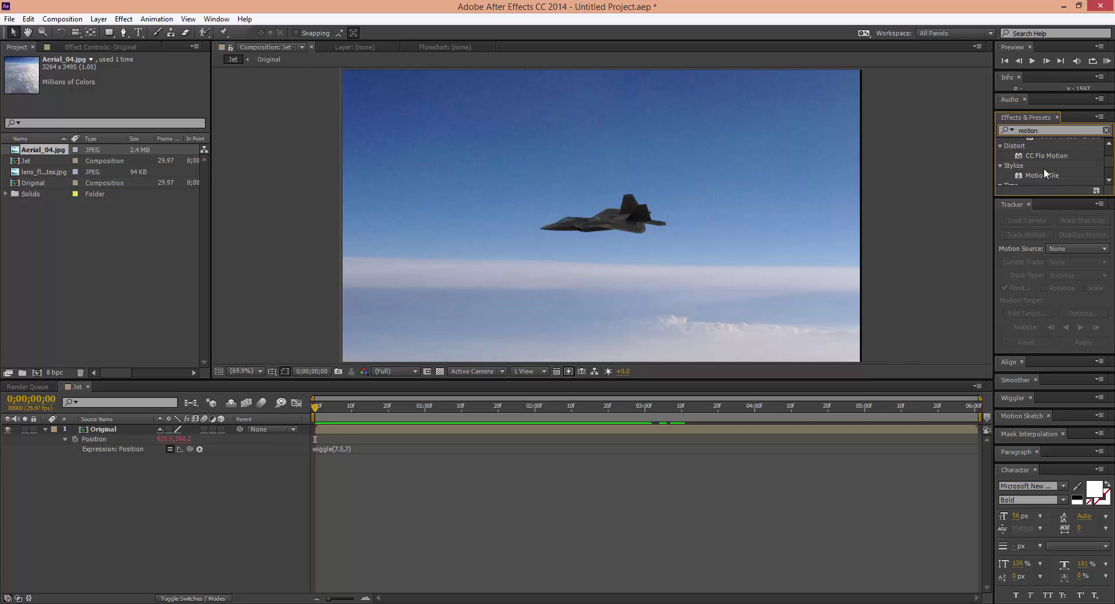
{"action": "scroll", "coordinate": [1047, 183], "scroll_direction": "down", "scroll_amount": 2}
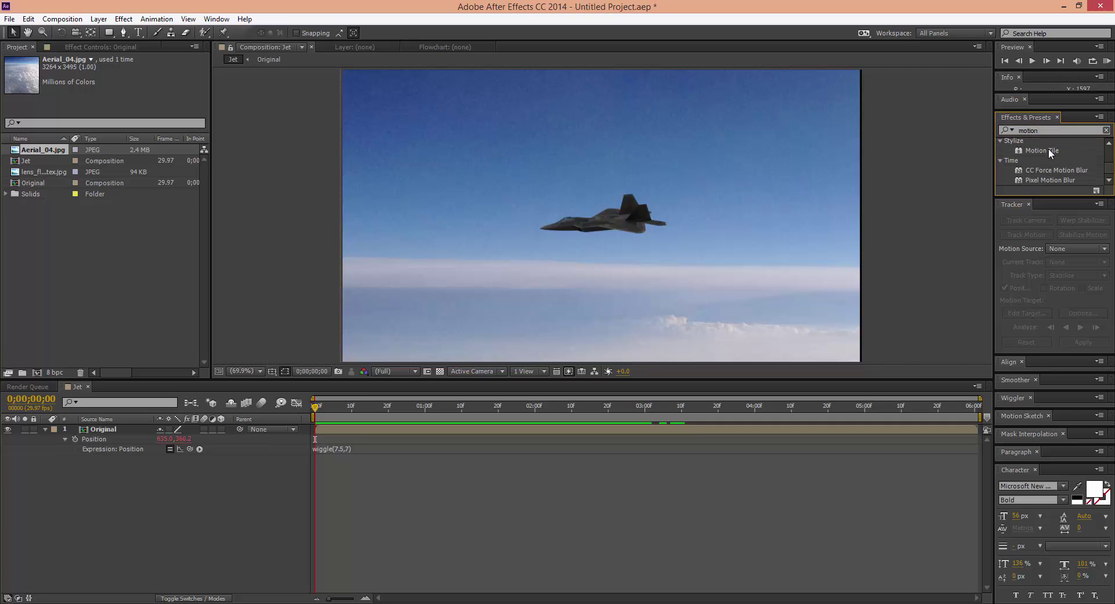
{"action": "left_click_drag", "start_coordinate": [1048, 150], "coordinate": [627, 235]}
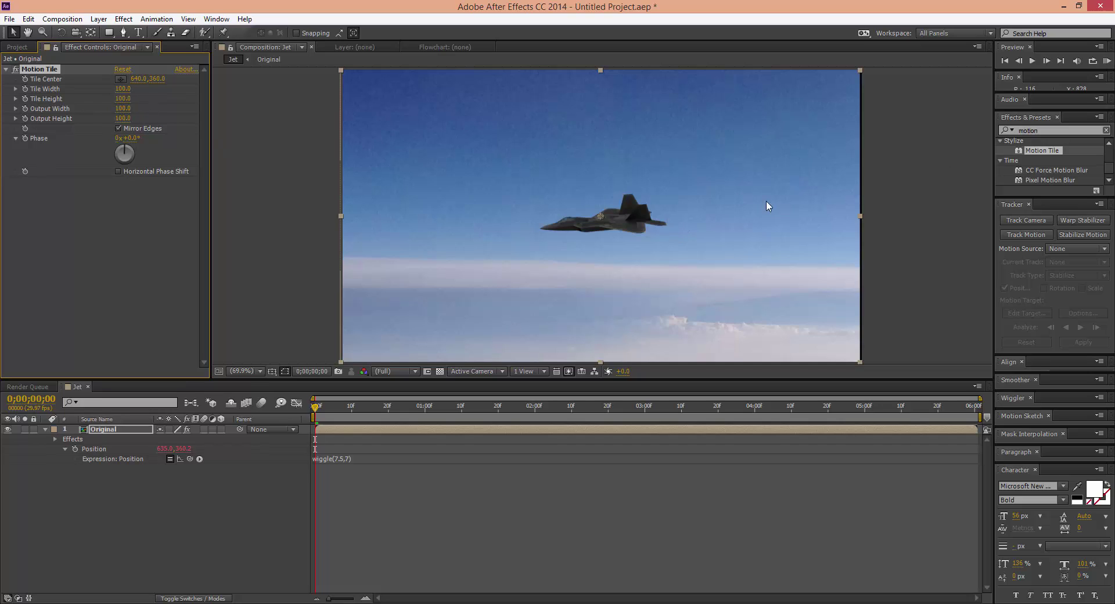
Set Motion Tile Output Width and Output Height to 120, then preview the tiled shake
{"action": "left_click", "coordinate": [119, 108]}
{"action": "key", "text": "Return"}
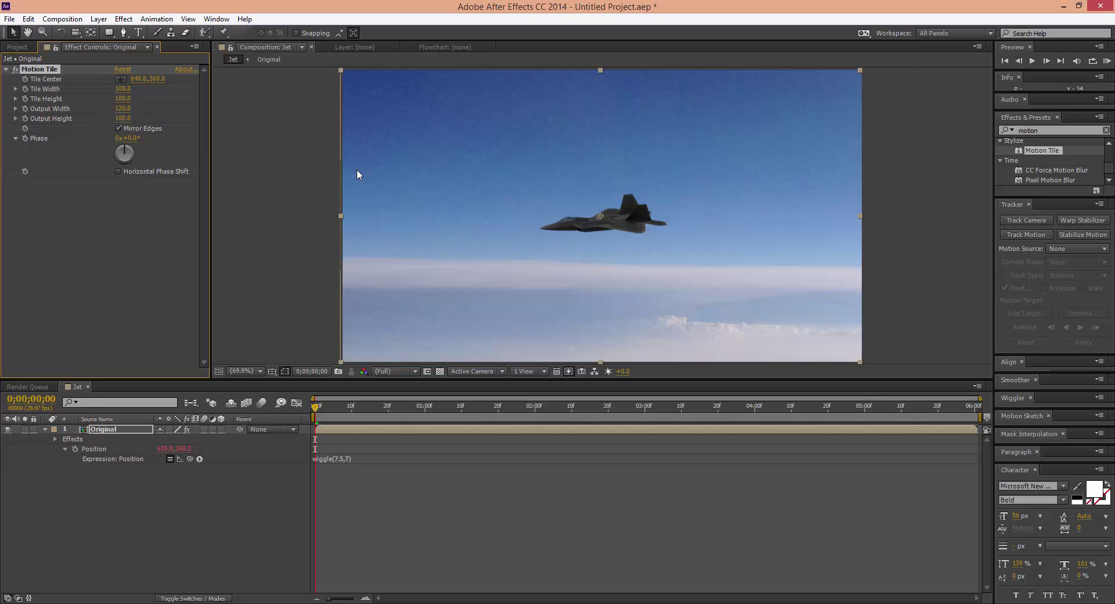
{"action": "left_click", "coordinate": [123, 119]}
{"action": "key", "text": "Return"}
{"action": "left_click", "coordinate": [336, 321]}
{"action": "key", "text": "space"}
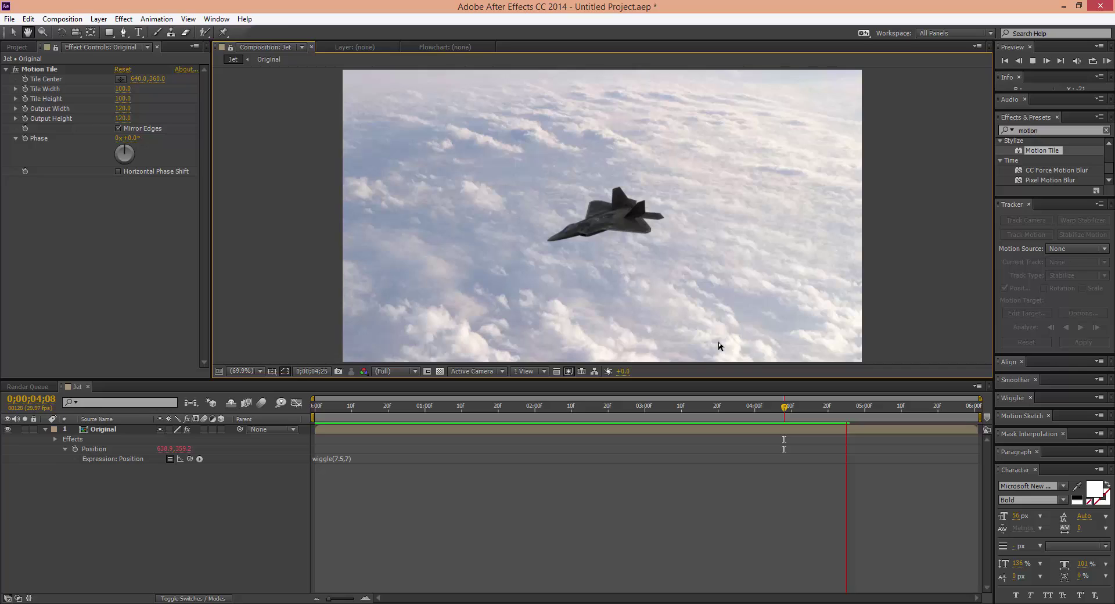
{"action": "key", "text": "space"}
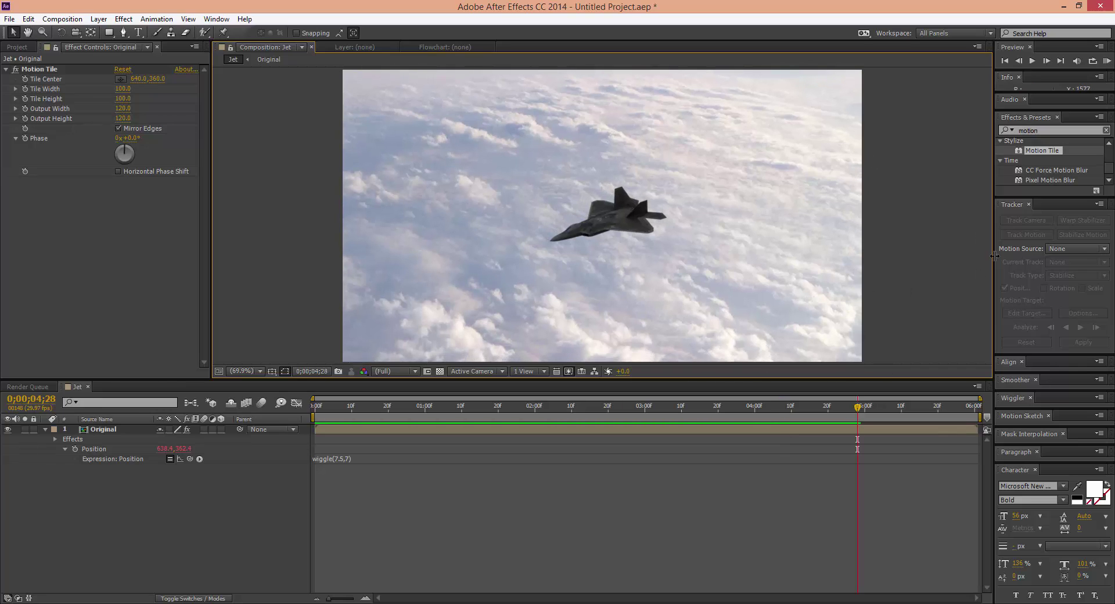
{"action": "key", "text": "space"}
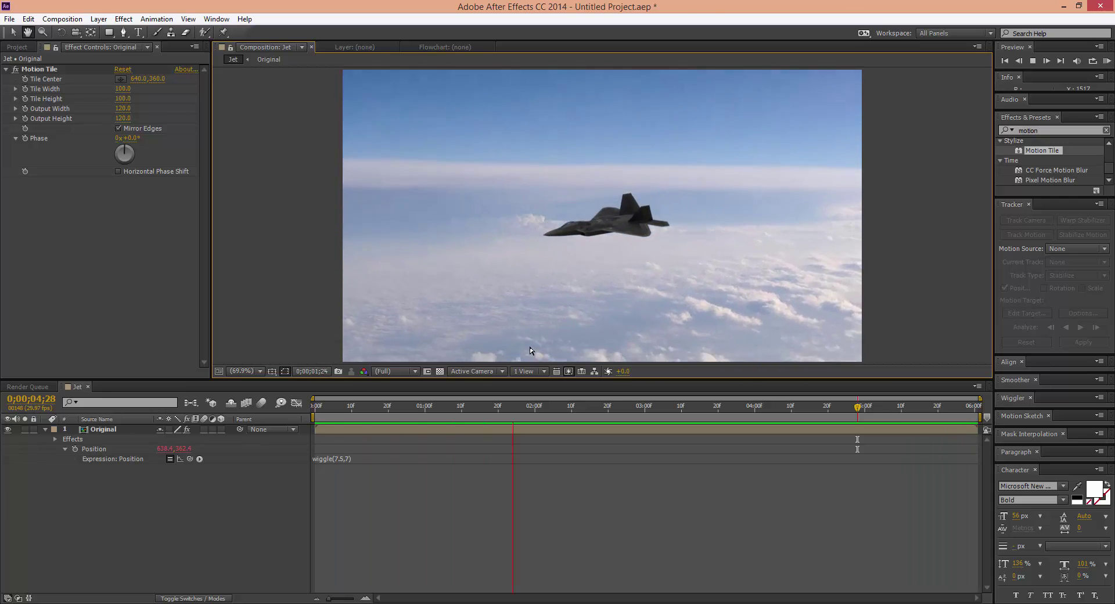
{"action": "left_click_drag", "start_coordinate": [430, 406], "coordinate": [302, 428]}
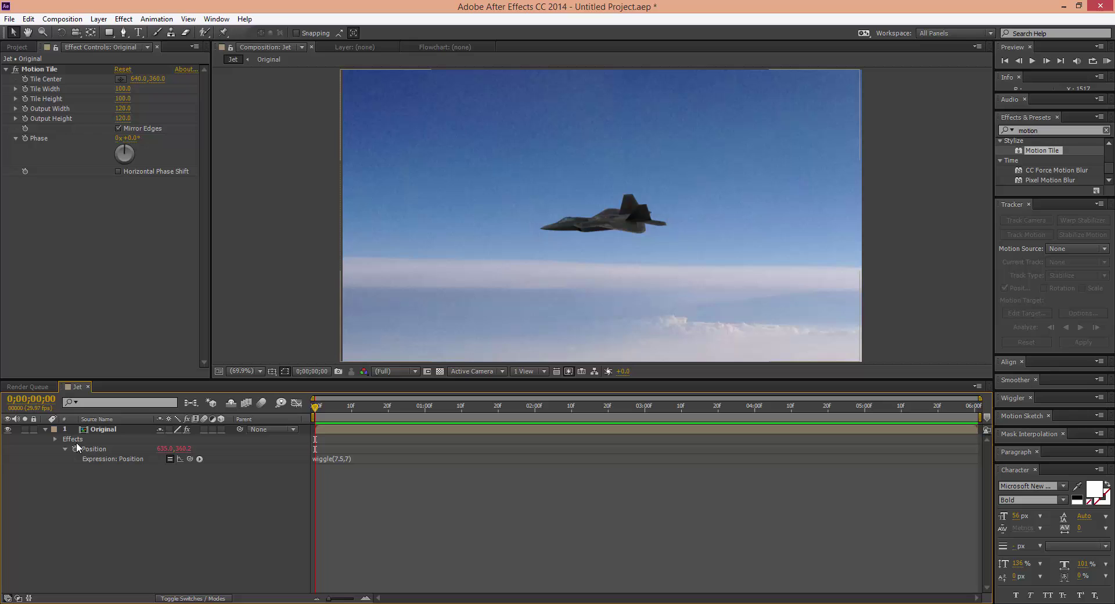
Create a black solid layer in the Jet composition
{"action": "left_click", "coordinate": [45, 429]}
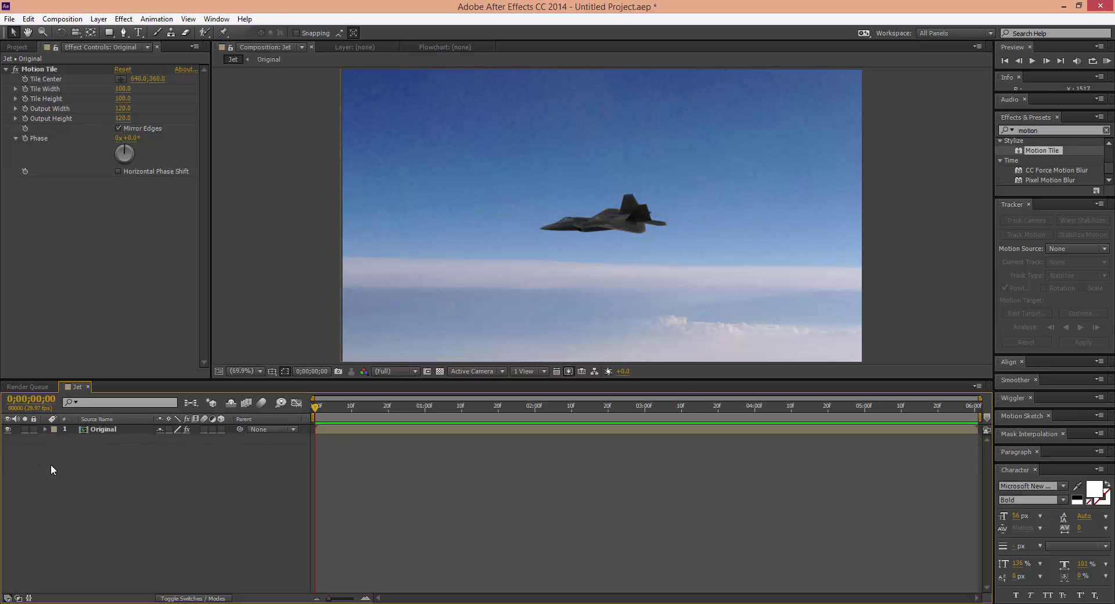
{"action": "key", "text": "ctrl+y"}
{"action": "left_click", "coordinate": [550, 377]}
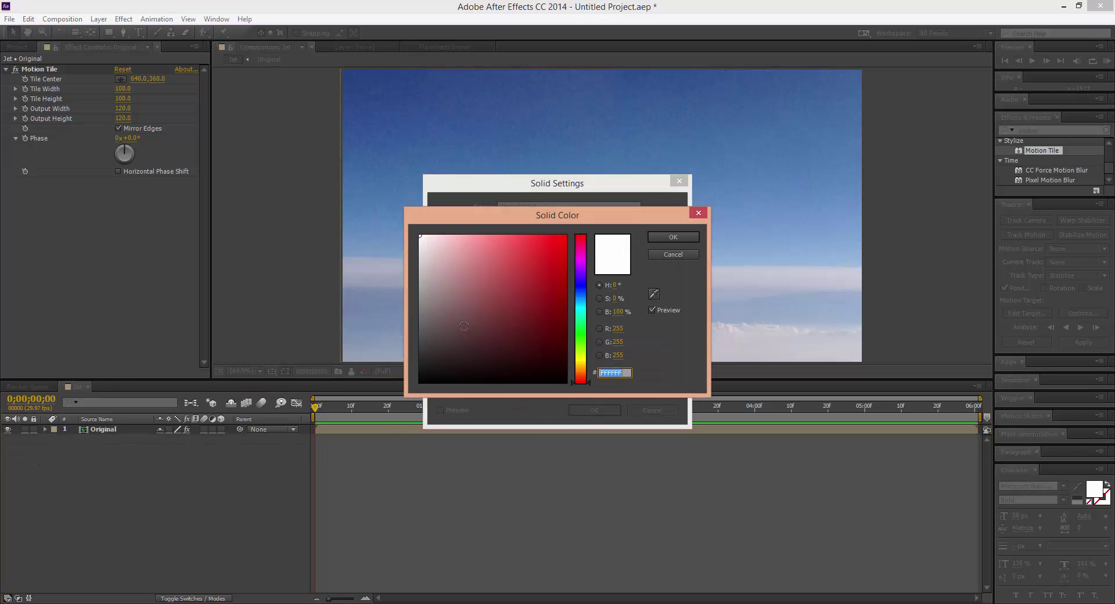
{"action": "left_click", "coordinate": [675, 235]}
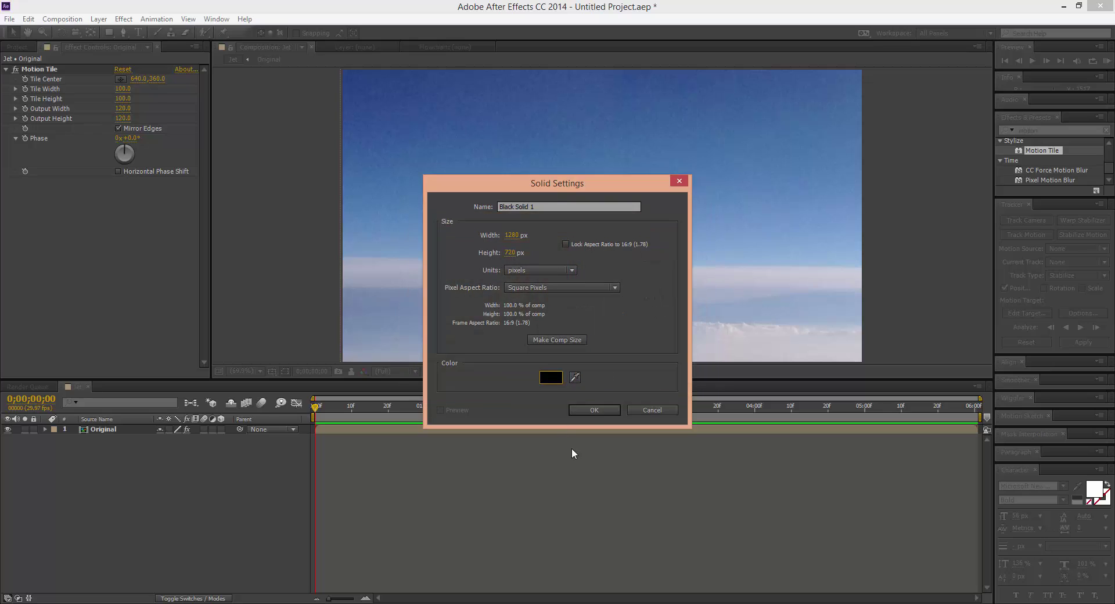
{"action": "left_click", "coordinate": [589, 409]}
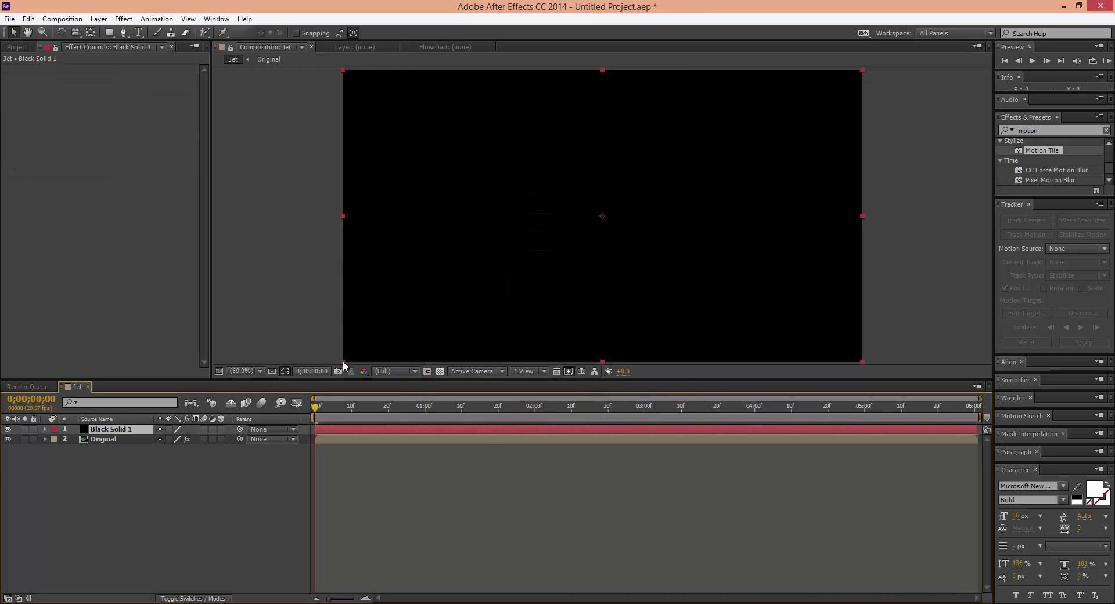
Squash the black solid into a thin letterbox bar along the frame's top edge
{"action": "left_click_drag", "start_coordinate": [344, 365], "coordinate": [337, 230]}
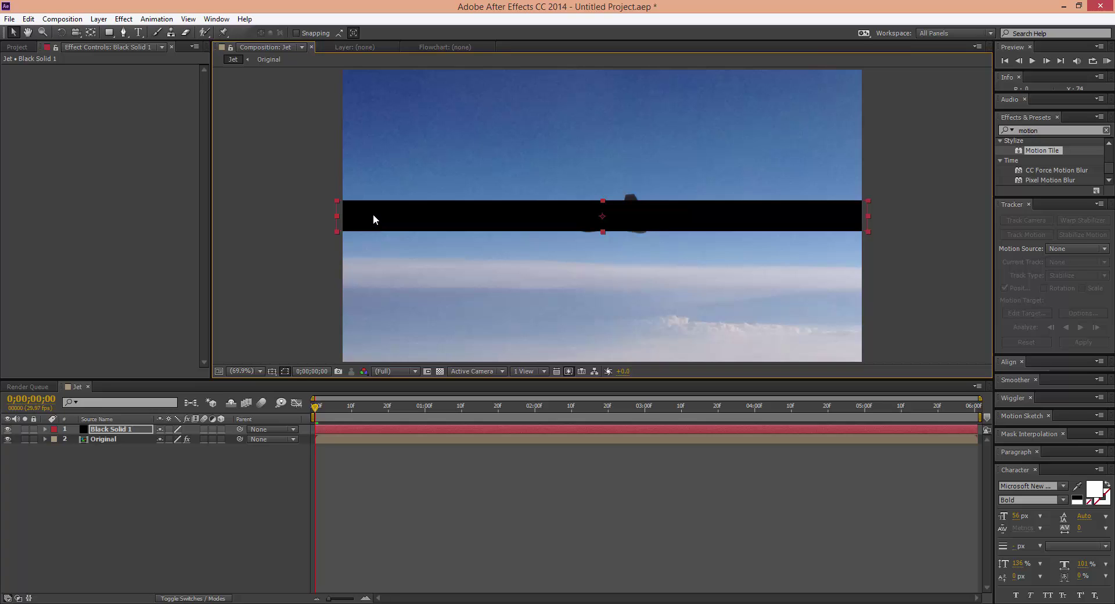
{"action": "left_click_drag", "start_coordinate": [388, 229], "coordinate": [391, 167]}
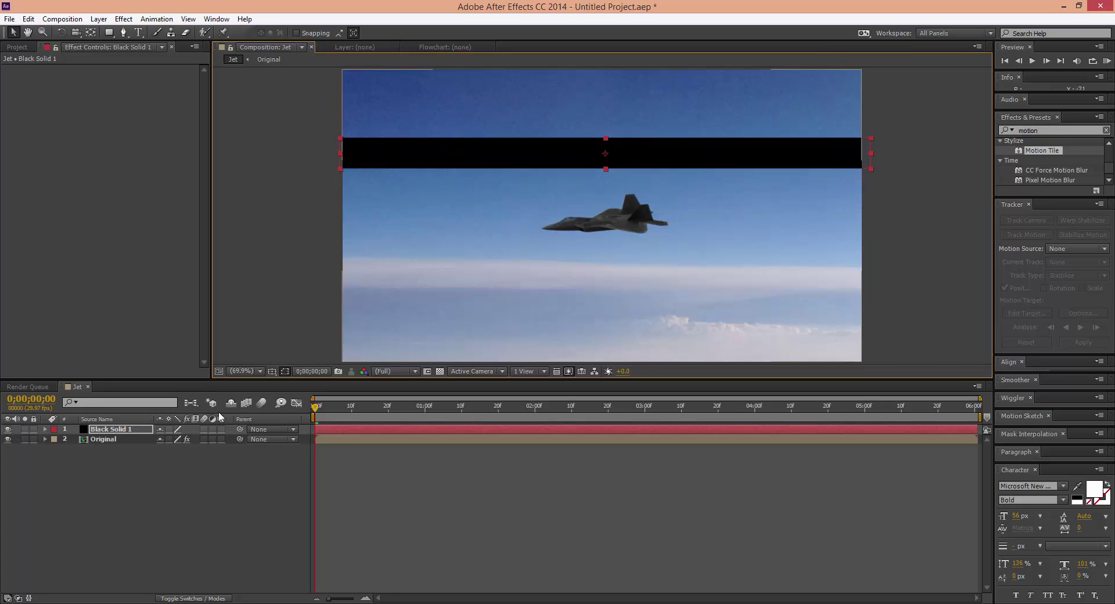
{"action": "left_click", "coordinate": [94, 429]}
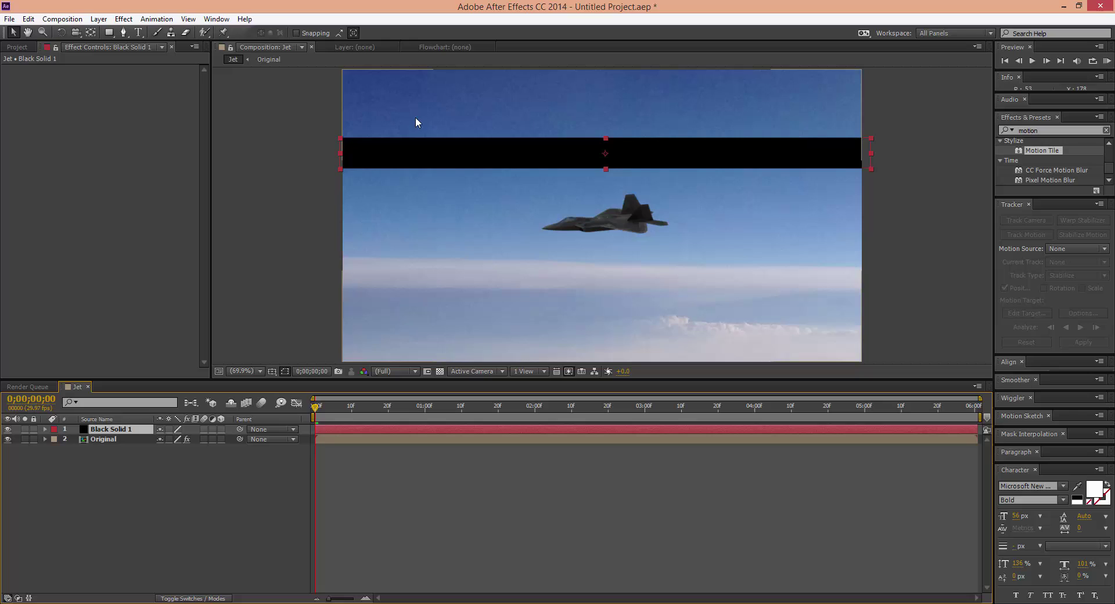
{"action": "left_click_drag", "start_coordinate": [424, 153], "coordinate": [428, 347]}
Duplicate the black bar for the bottom edge and preview the letterboxed comp
{"action": "key", "text": "ctrl+d"}
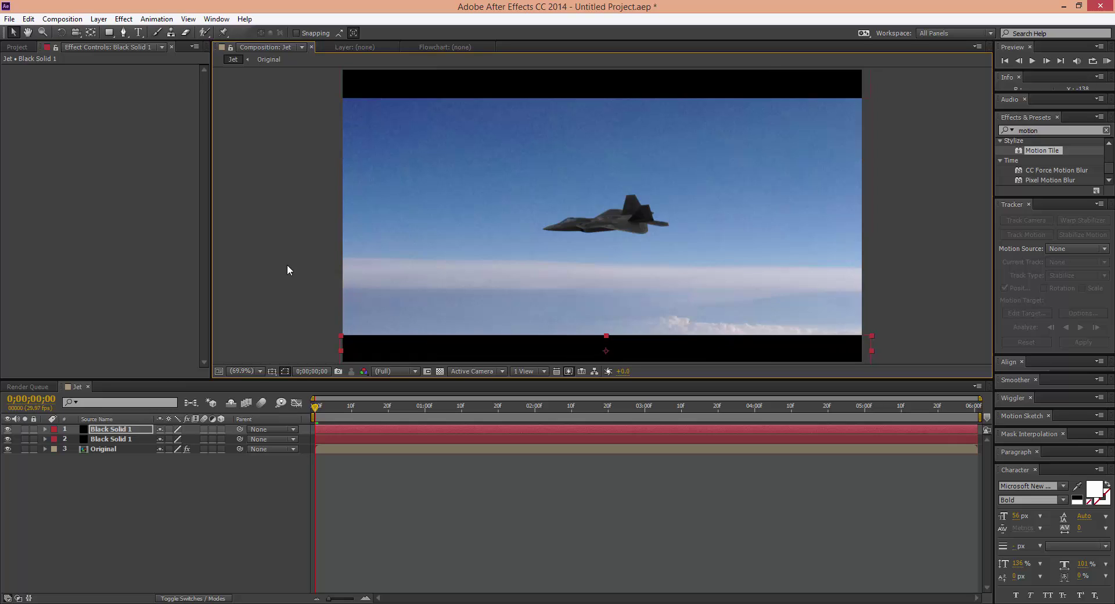
{"action": "scroll", "coordinate": [288, 263], "scroll_direction": "down", "scroll_amount": 1}
{"action": "scroll", "coordinate": [374, 252], "scroll_direction": "up", "scroll_amount": 2}
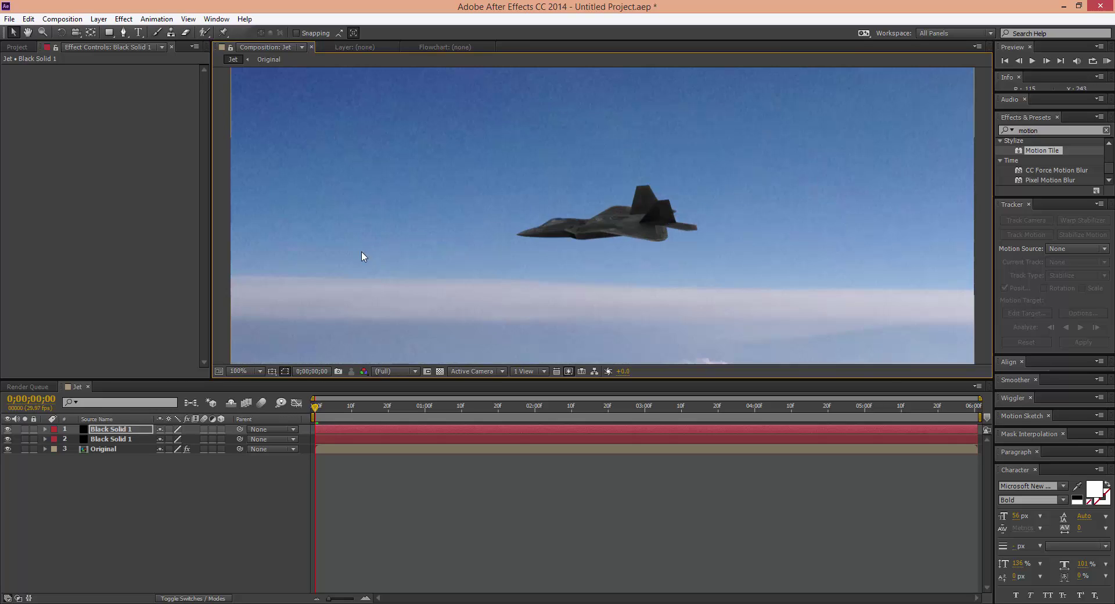
{"action": "scroll", "coordinate": [366, 252], "scroll_direction": "down", "scroll_amount": 2}
{"action": "left_click", "coordinate": [514, 487]}
{"action": "key", "text": "space"}
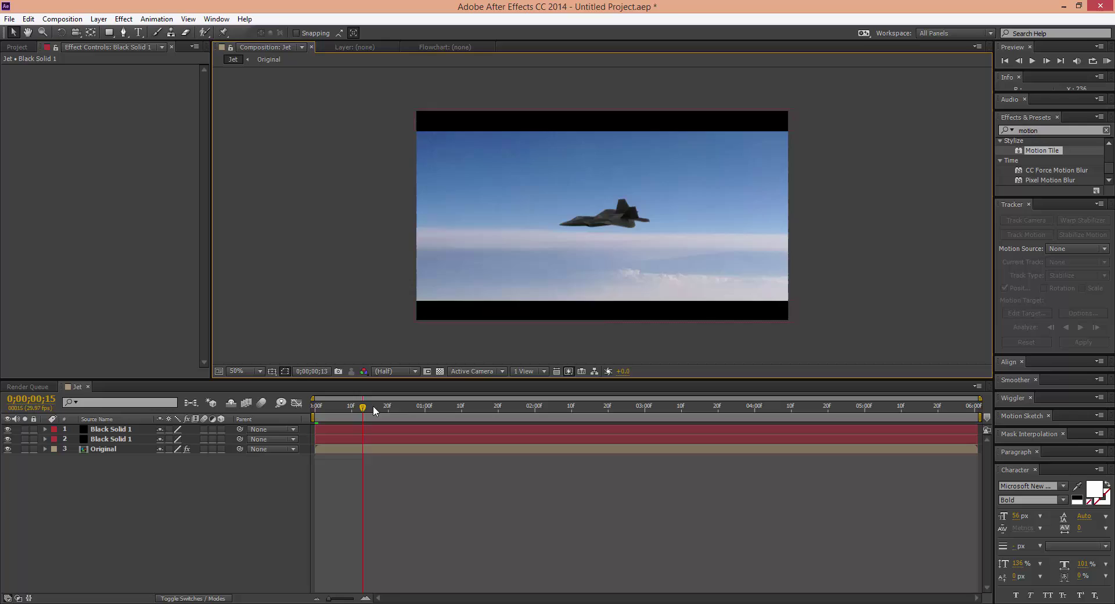
{"action": "key", "text": "space"}
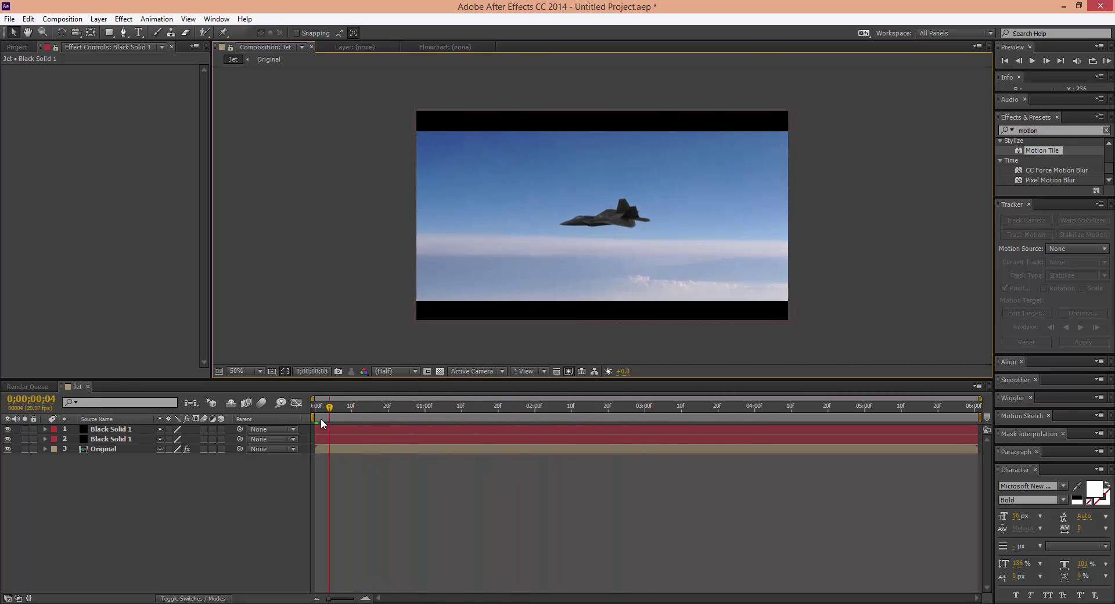
Open the Original precomp and scrub through its frames
{"action": "left_click", "coordinate": [112, 450]}
{"action": "double_click", "coordinate": [112, 450]}
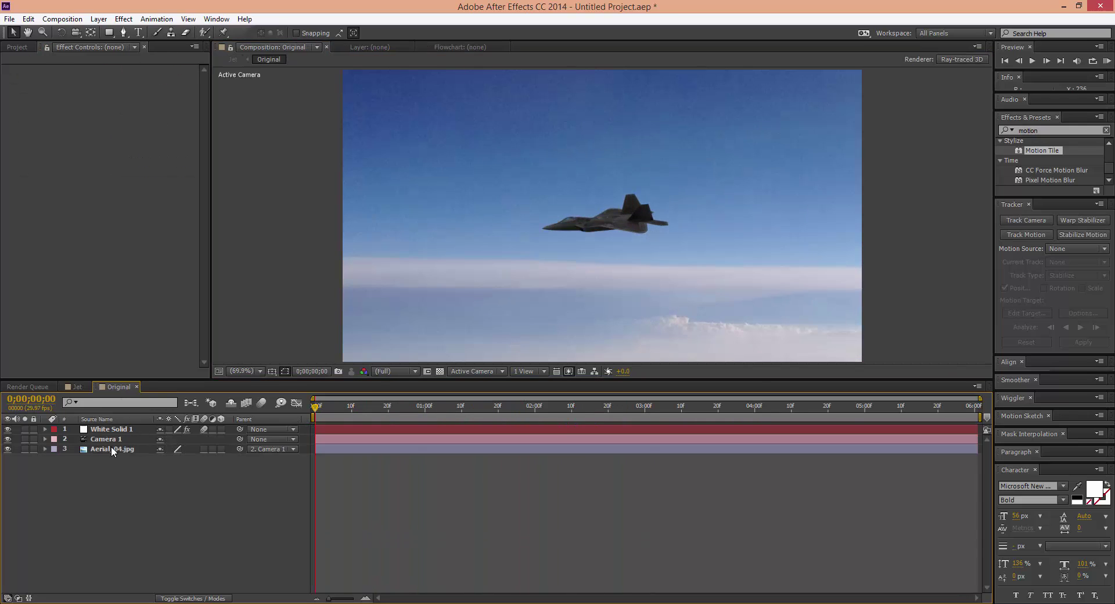
{"action": "mouse_move", "coordinate": [316, 405]}
{"action": "left_mouse_down"}
{"action": "mouse_move", "coordinate": [340, 405]}
{"action": "mouse_move", "coordinate": [314, 406]}
{"action": "left_mouse_up"}
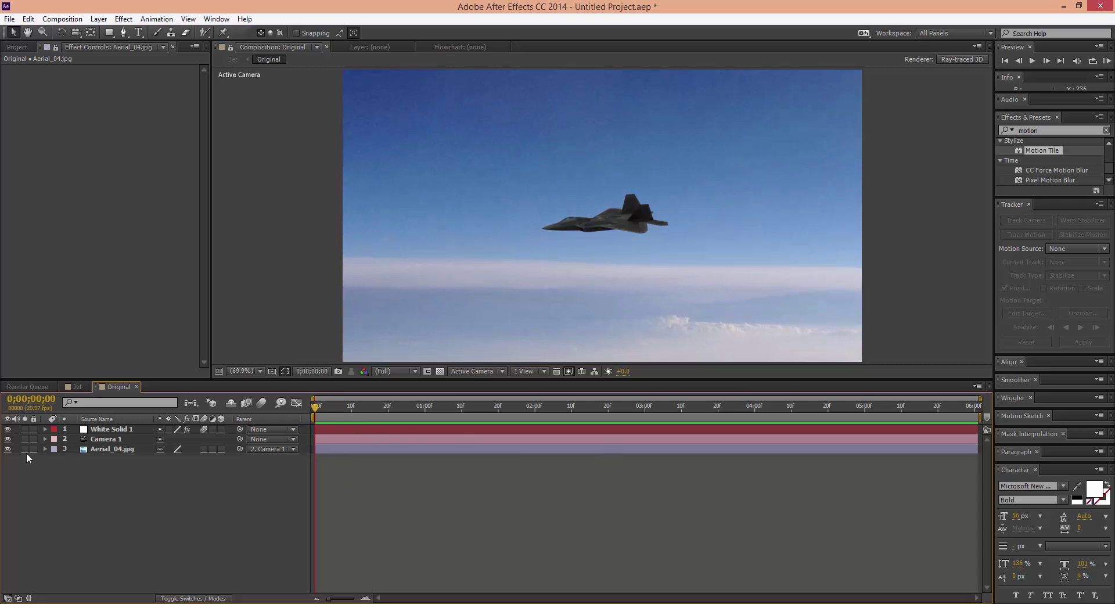
Add Light 1 as an ambient light at 50% intensity with sky-sampled colour
{"action": "left_click", "coordinate": [10, 441]}
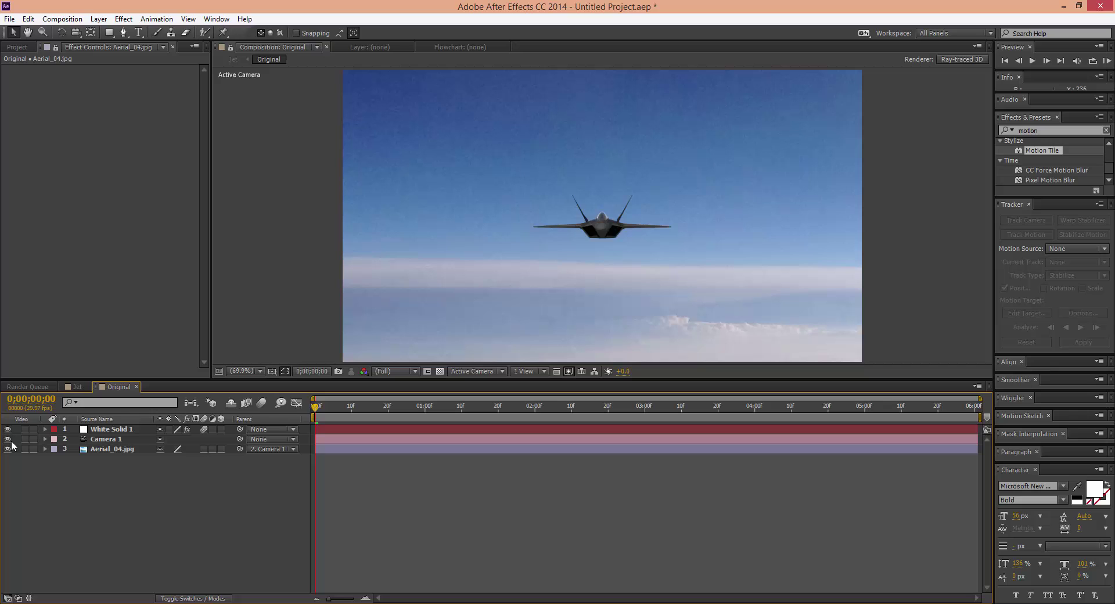
{"action": "left_click", "coordinate": [11, 446]}
{"action": "left_click", "coordinate": [99, 19]}
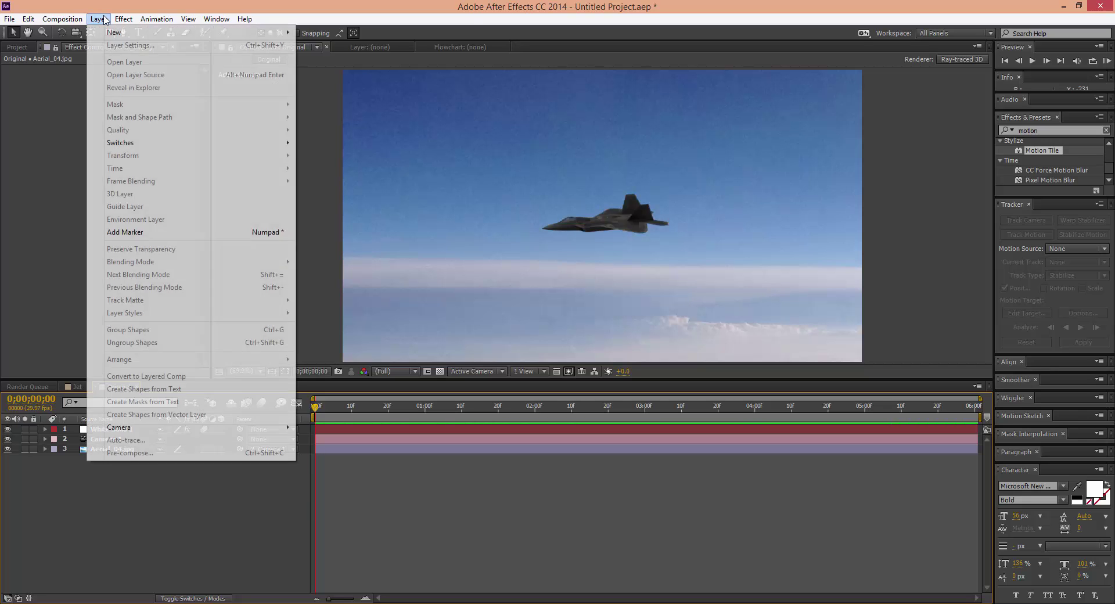
{"action": "mouse_move", "coordinate": [108, 26]}
{"action": "left_click", "coordinate": [347, 58]}
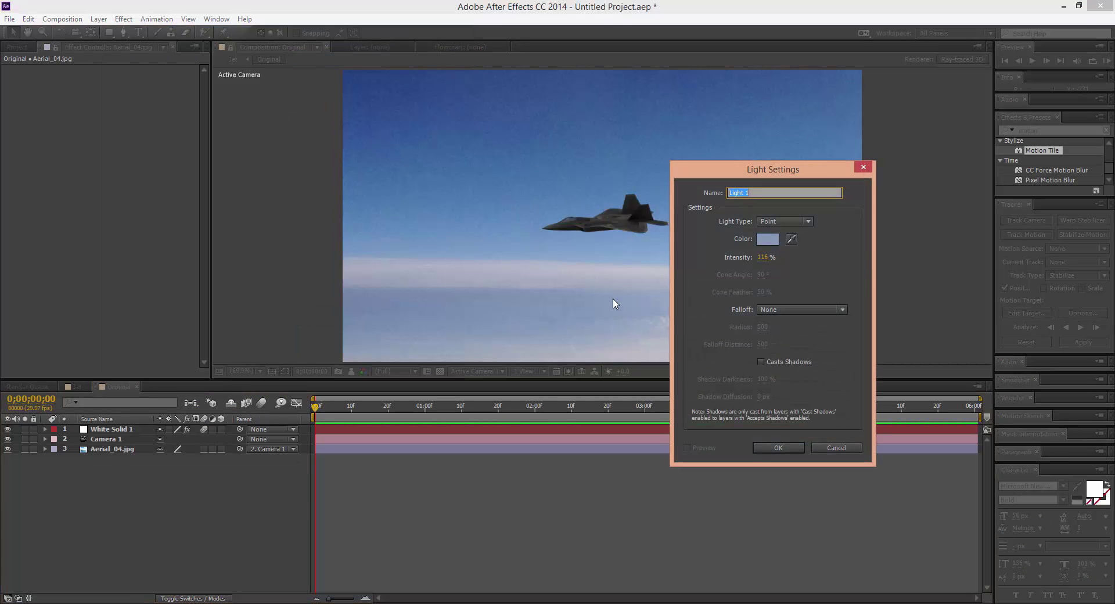
{"action": "left_click", "coordinate": [792, 238]}
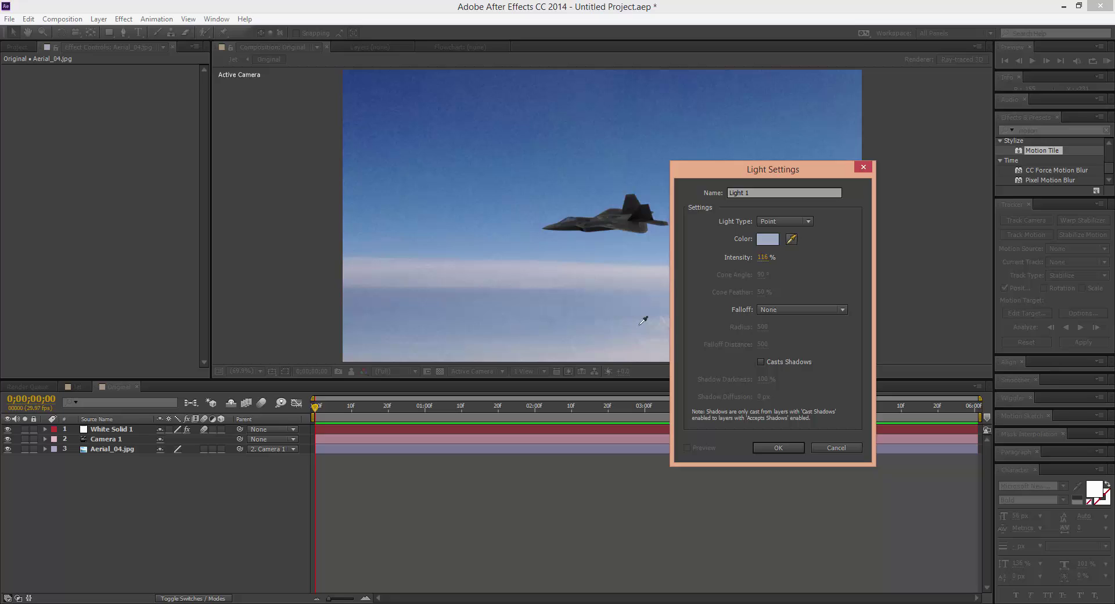
{"action": "left_click", "coordinate": [764, 257]}
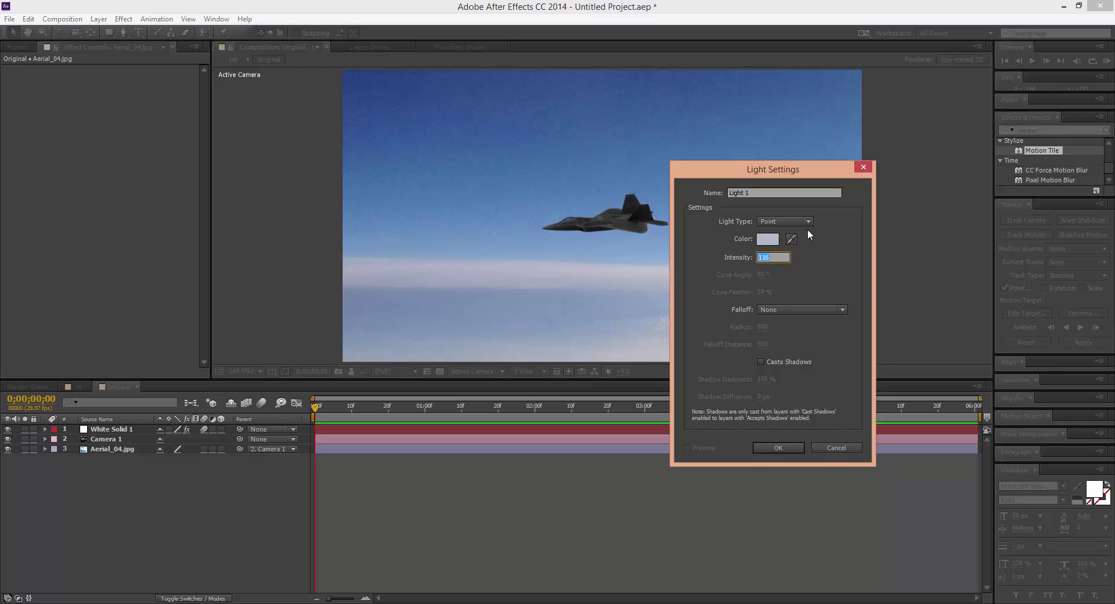
{"action": "type", "text": "50"}
{"action": "left_click", "coordinate": [784, 222]}
{"action": "left_click", "coordinate": [795, 275]}
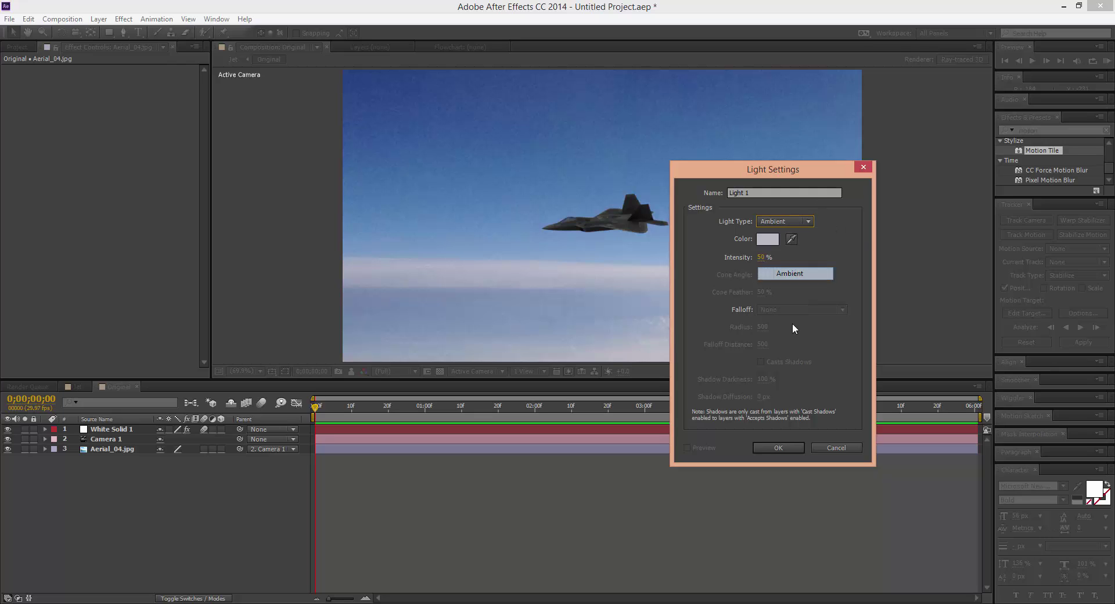
{"action": "left_click", "coordinate": [781, 444]}
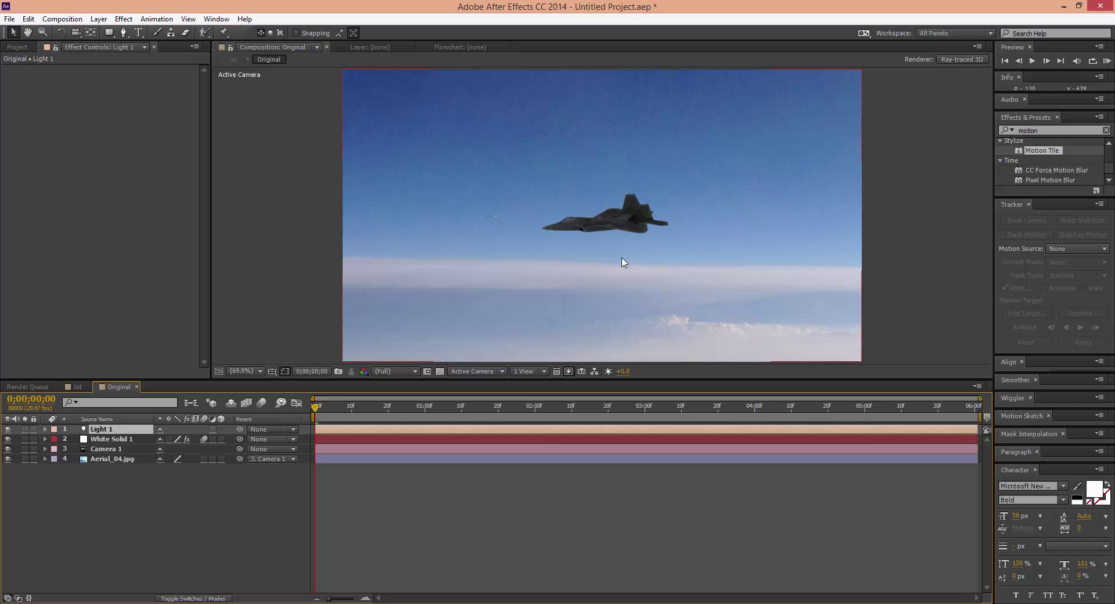
Add Light 2 as a point light at 150% intensity, colour picked from the sky
{"action": "left_click", "coordinate": [98, 19]}
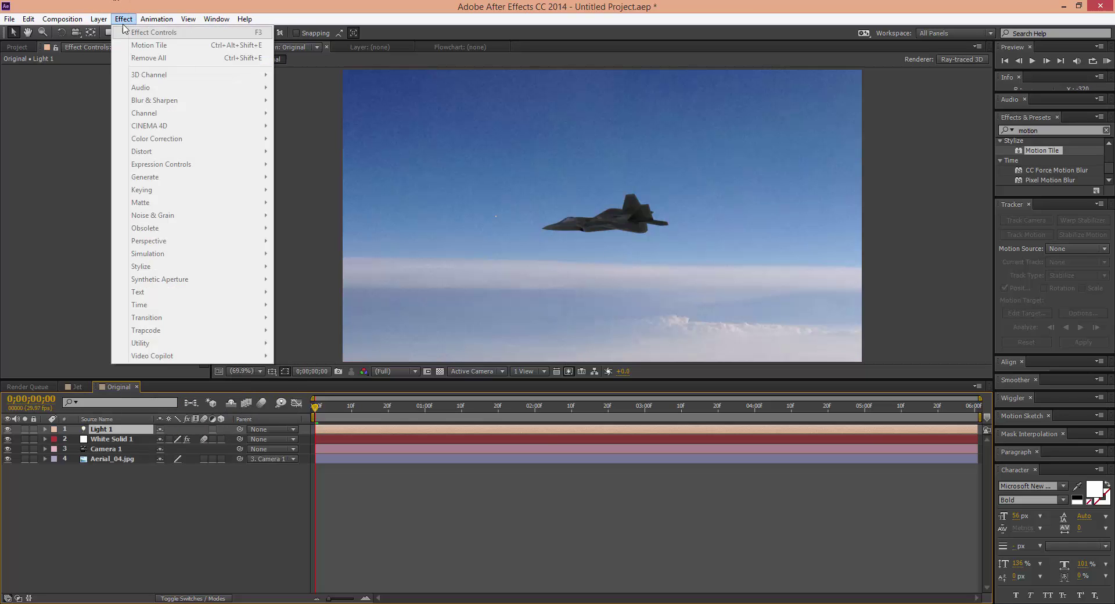
{"action": "mouse_move", "coordinate": [107, 33]}
{"action": "left_click", "coordinate": [325, 58]}
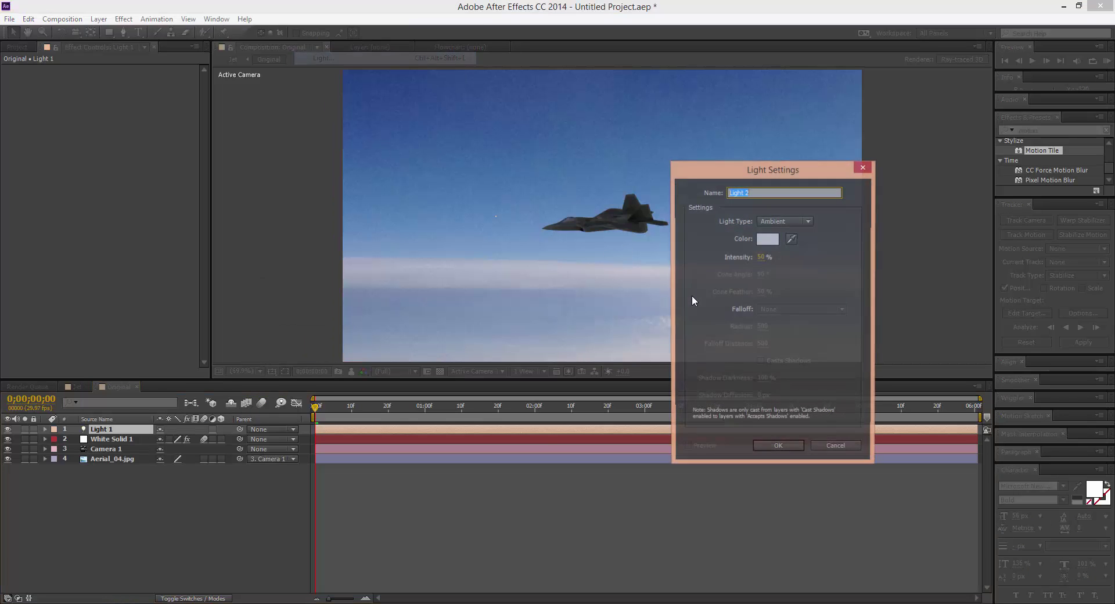
{"action": "left_click", "coordinate": [764, 257]}
{"action": "type", "text": "1"}
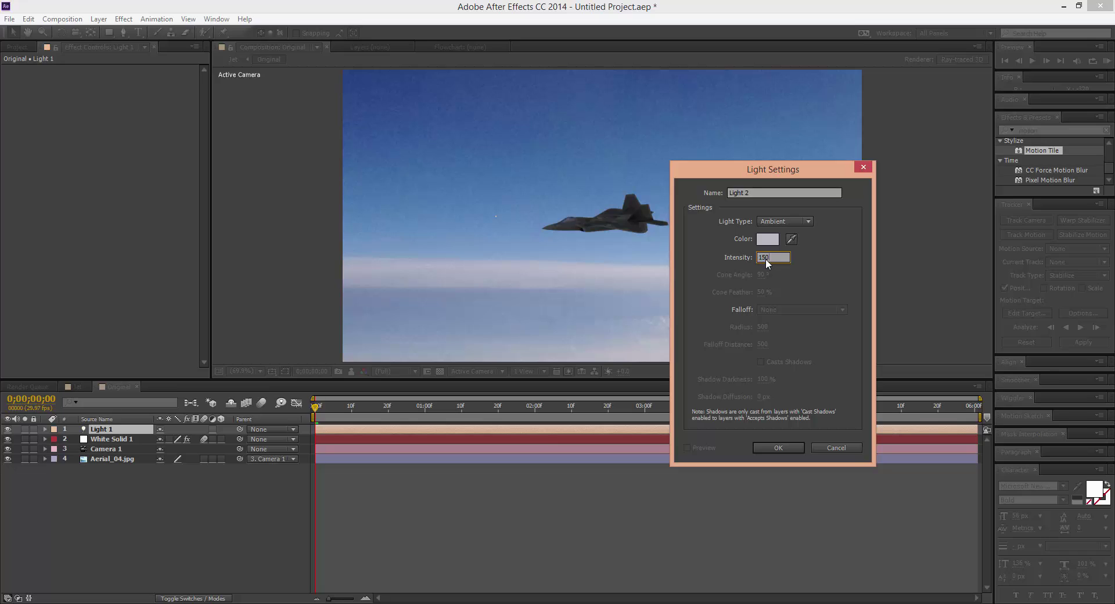
{"action": "type", "text": "50"}
{"action": "left_click", "coordinate": [792, 239]}
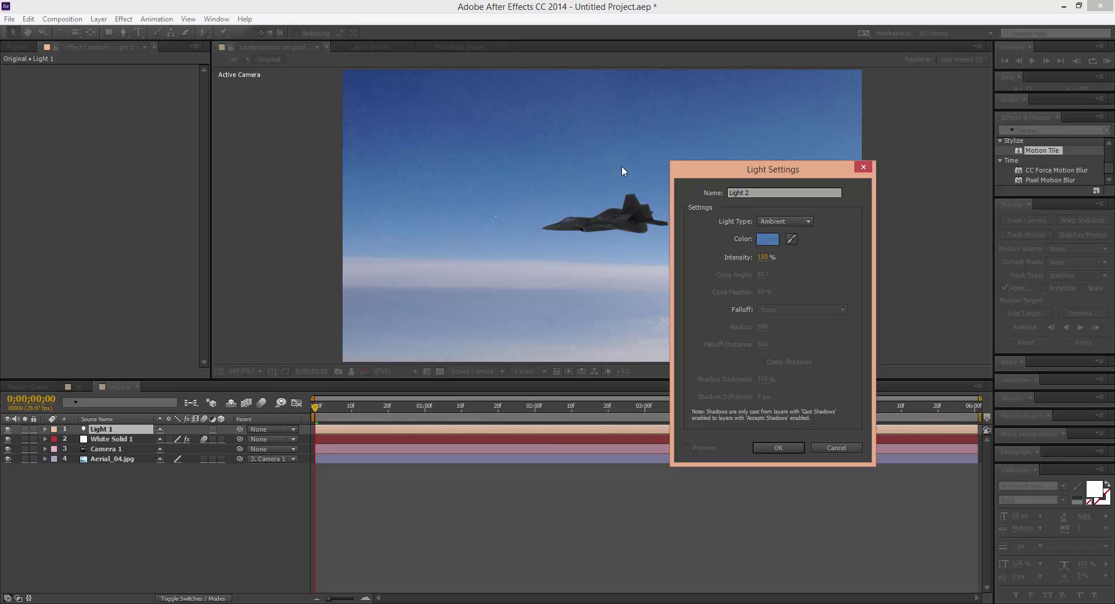
{"action": "left_click", "coordinate": [792, 239]}
{"action": "left_click", "coordinate": [798, 224]}
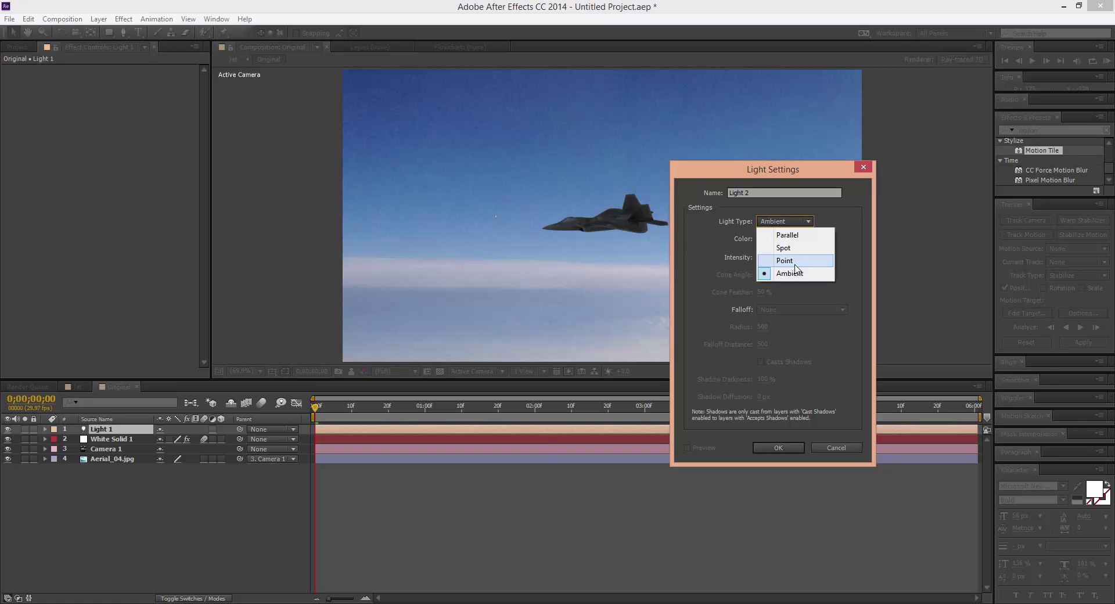
{"action": "left_click", "coordinate": [795, 262]}
{"action": "left_click", "coordinate": [779, 451]}
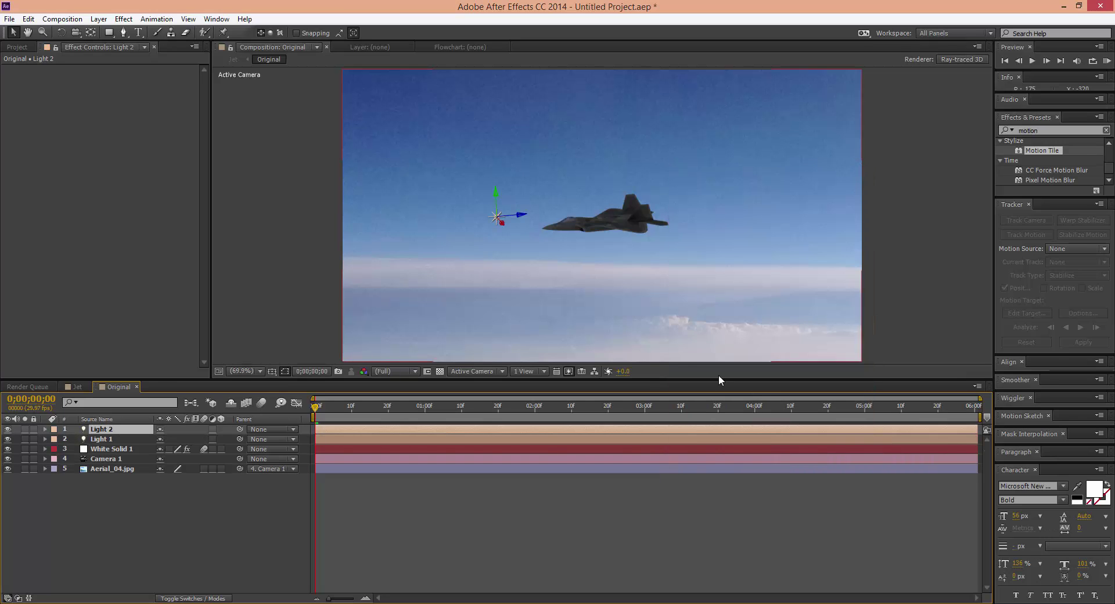
Reposition Light 2 above the jet and check the lighting on later frames
{"action": "left_click", "coordinate": [526, 270]}
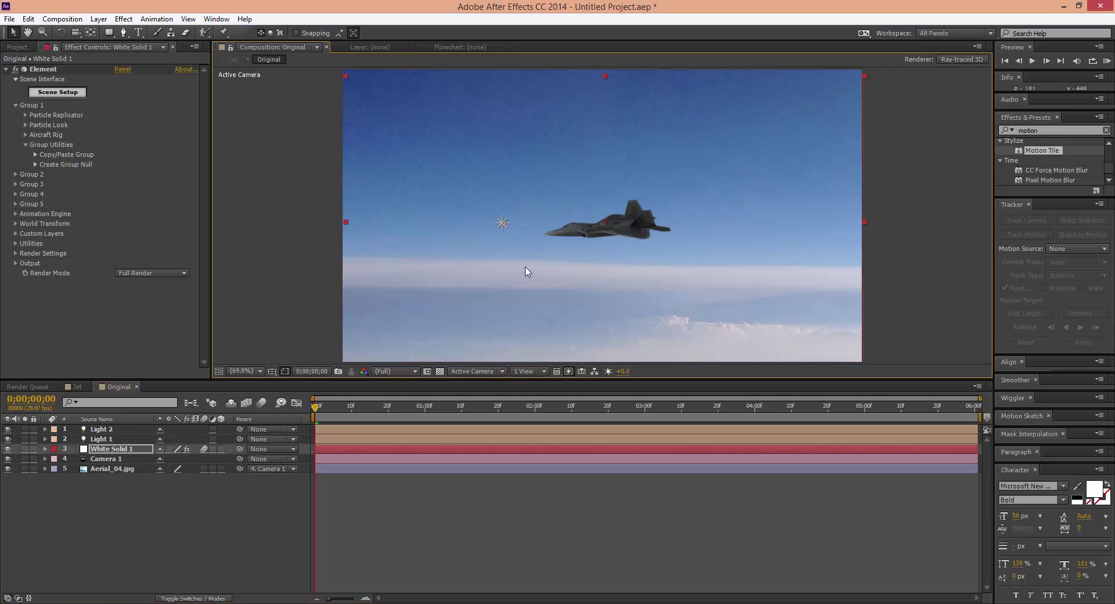
{"action": "left_click", "coordinate": [502, 227]}
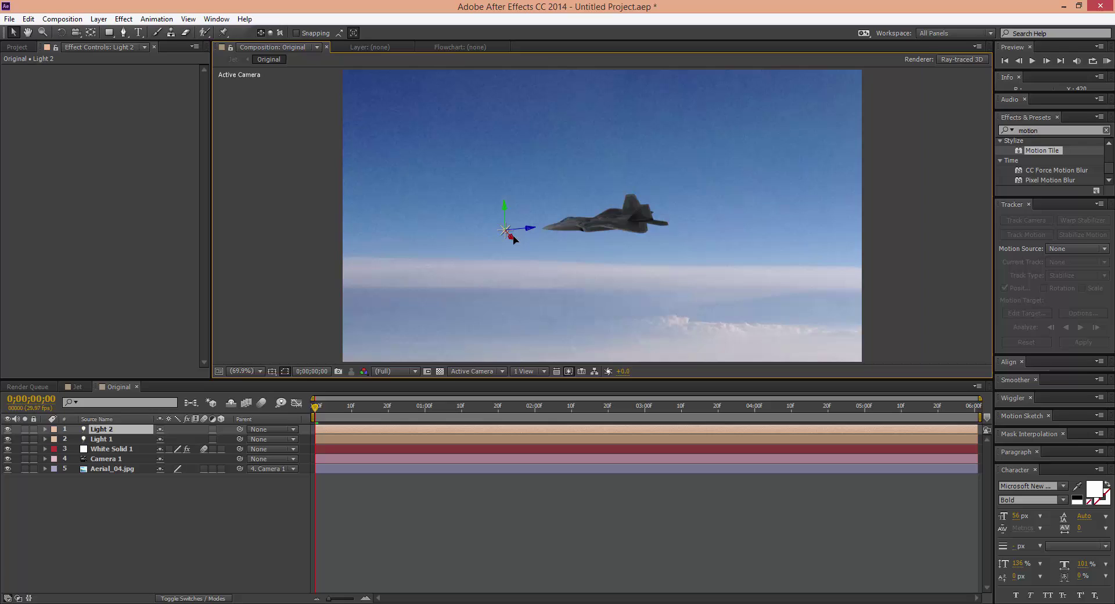
{"action": "left_click_drag", "start_coordinate": [513, 238], "coordinate": [522, 253]}
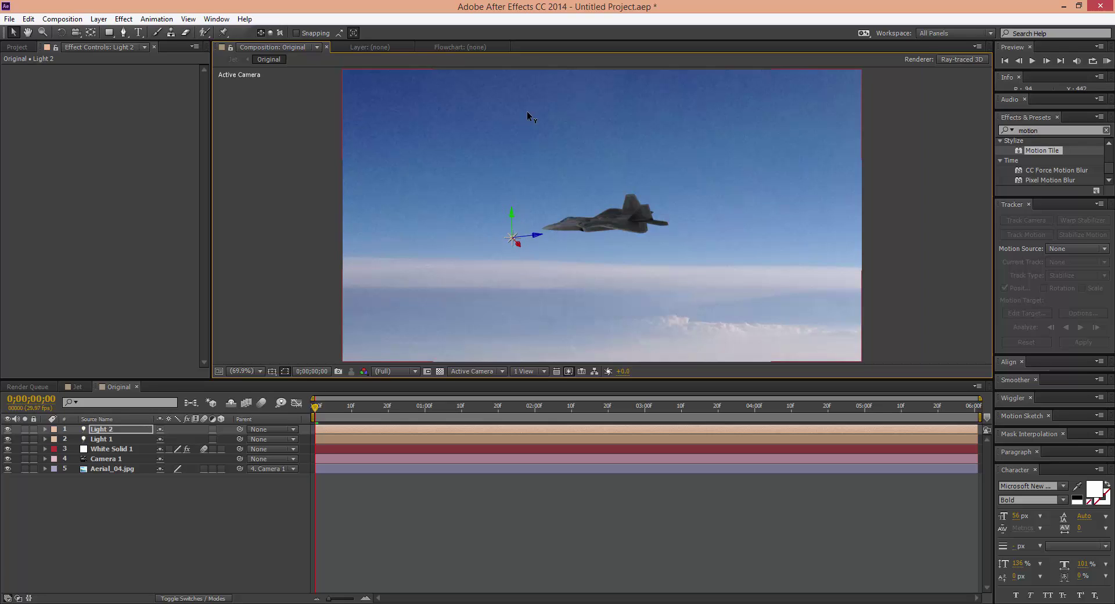
{"action": "left_click_drag", "start_coordinate": [527, 110], "coordinate": [550, 105]}
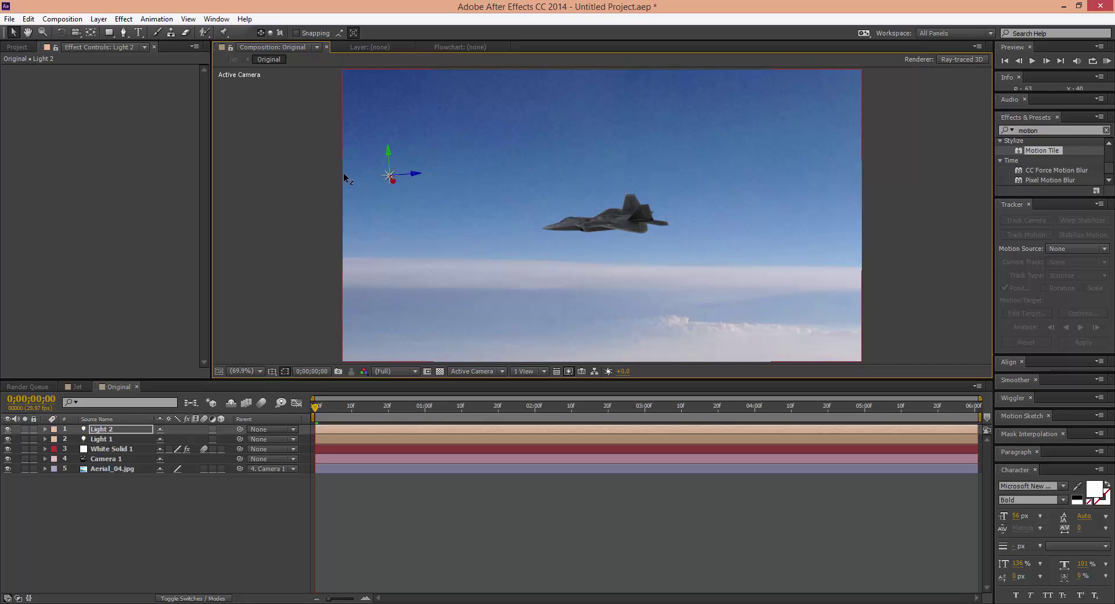
{"action": "left_click_drag", "start_coordinate": [345, 177], "coordinate": [368, 167]}
{"action": "left_click_drag", "start_coordinate": [417, 407], "coordinate": [934, 406]}
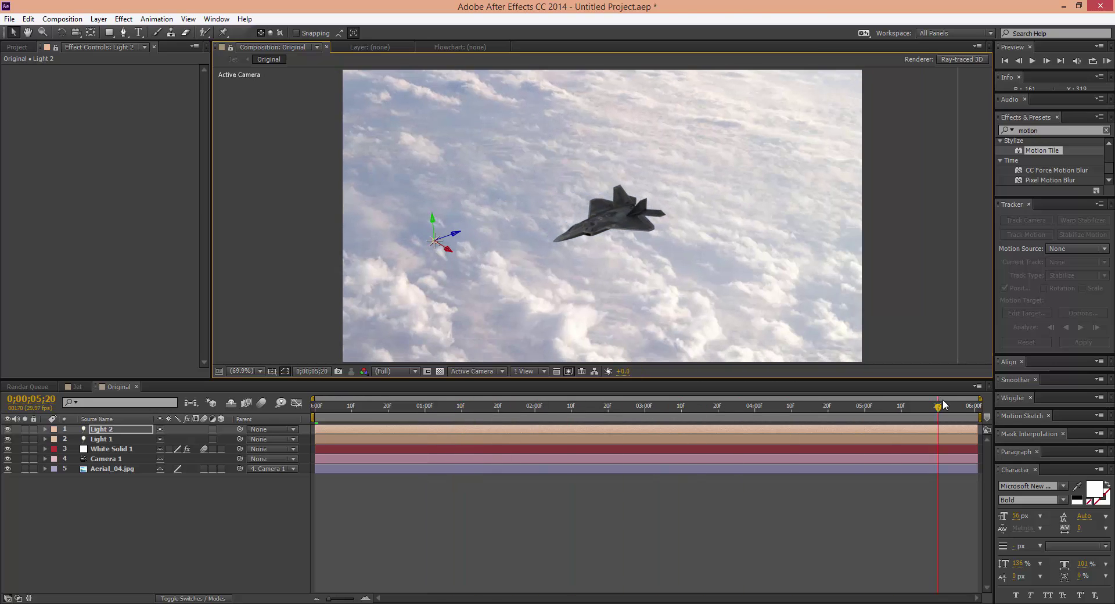
{"action": "left_click", "coordinate": [820, 407]}
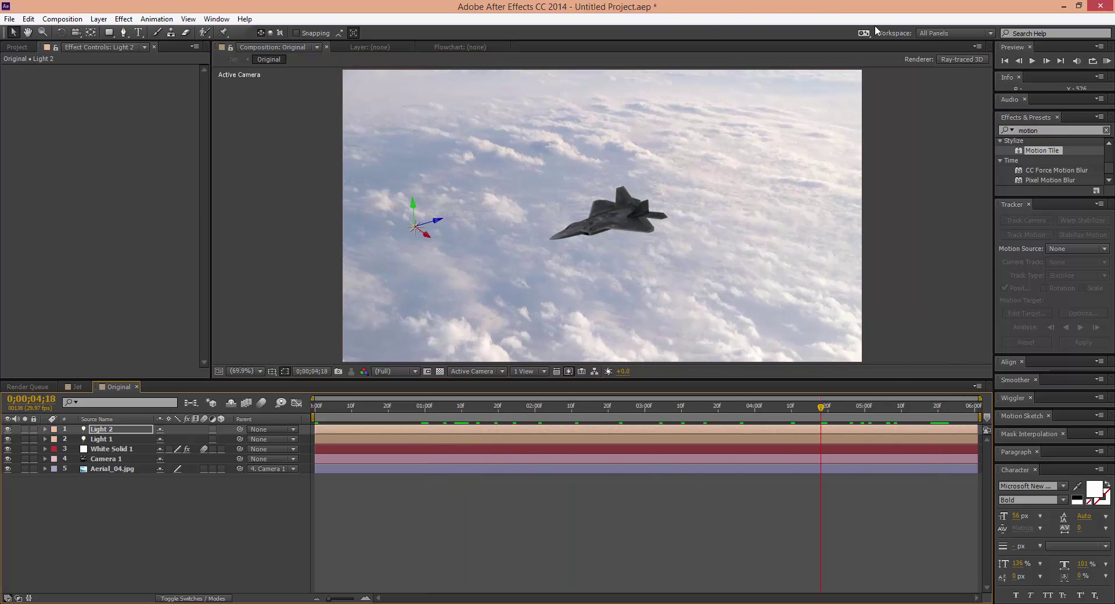
Move Light 2 to the frame's upper right, lower it slightly, and return to frame 0
{"action": "left_click_drag", "start_coordinate": [533, 215], "coordinate": [791, 109]}
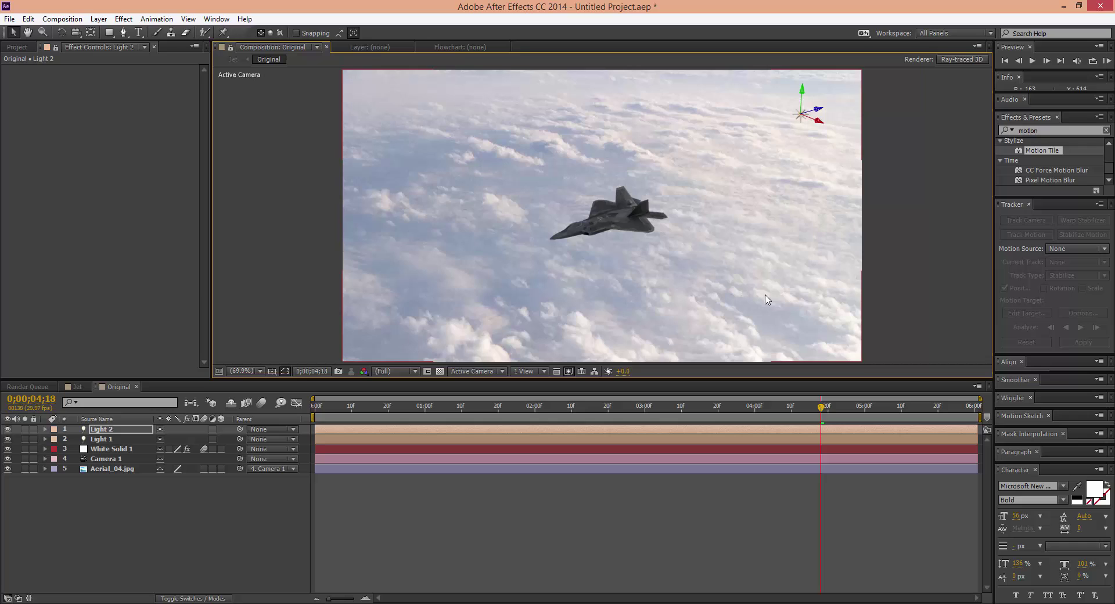
{"action": "left_click", "coordinate": [490, 407]}
{"action": "left_click_drag", "start_coordinate": [465, 414], "coordinate": [373, 401]}
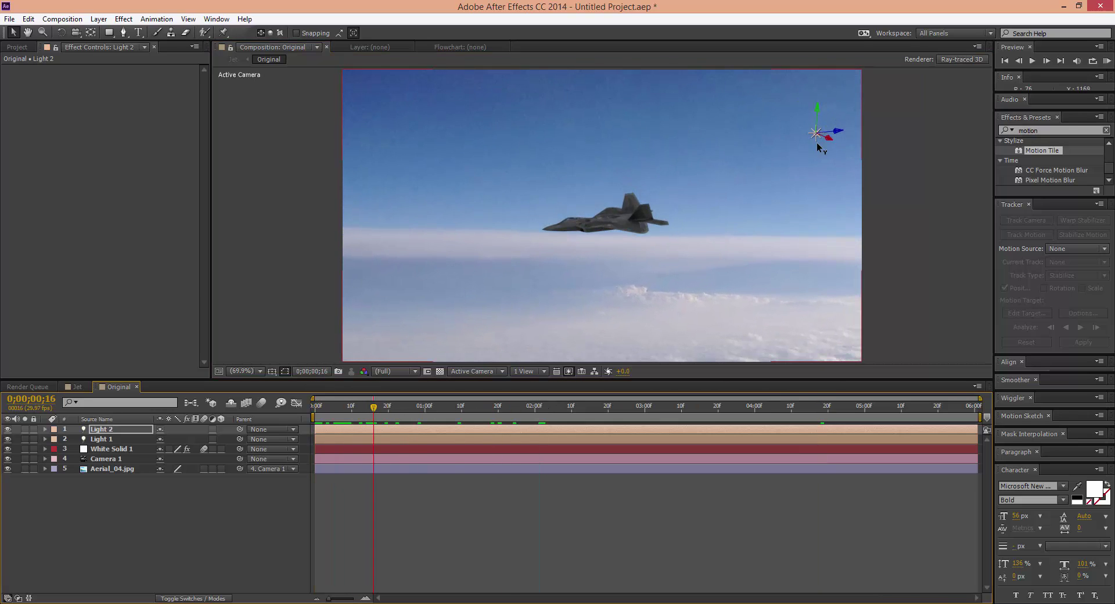
{"action": "left_click_drag", "start_coordinate": [817, 147], "coordinate": [814, 175]}
{"action": "key", "text": "Home"}
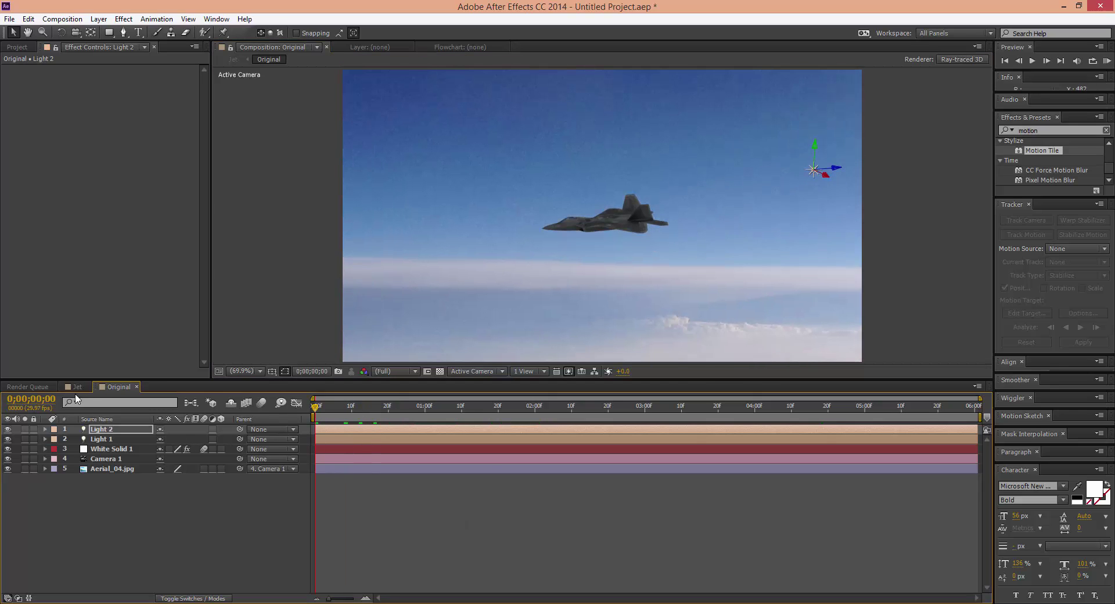
Drag lens_flare_tex.jpg from the Project panel into the Jet timeline below the black solids
{"action": "left_click", "coordinate": [75, 387]}
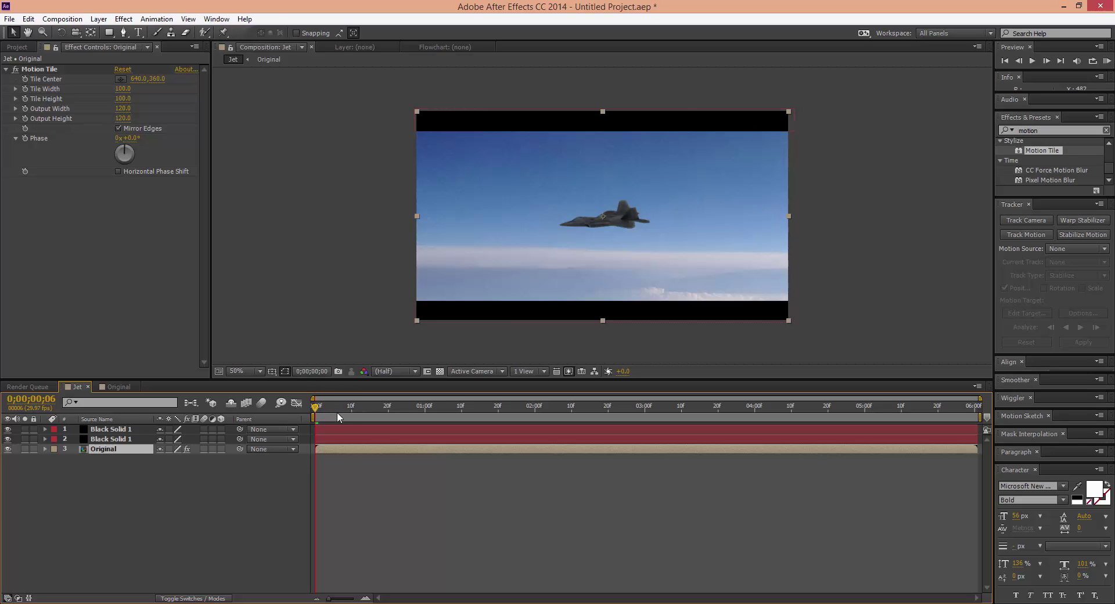
{"action": "left_click_drag", "start_coordinate": [337, 413], "coordinate": [164, 418]}
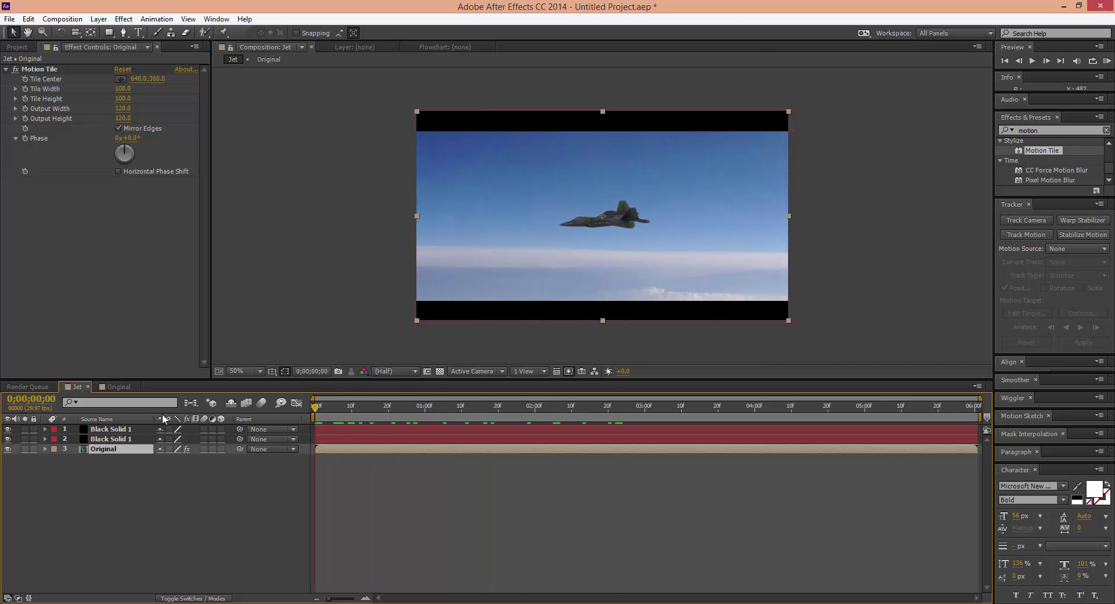
{"action": "left_click", "coordinate": [129, 387]}
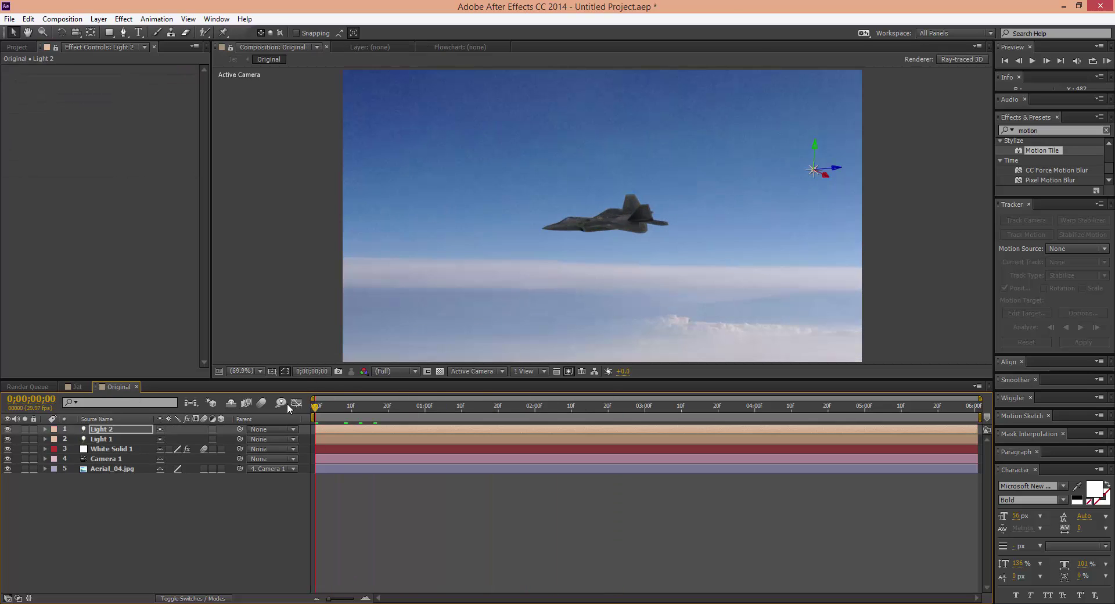
{"action": "left_click", "coordinate": [78, 386]}
{"action": "left_click", "coordinate": [18, 47]}
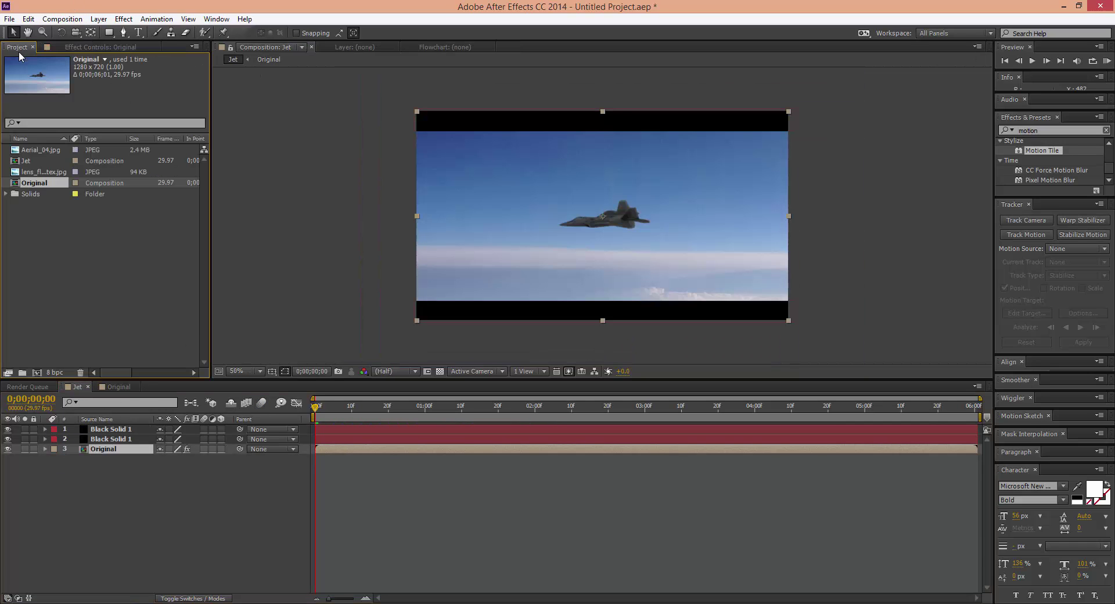
{"action": "left_click_drag", "start_coordinate": [40, 174], "coordinate": [111, 444]}
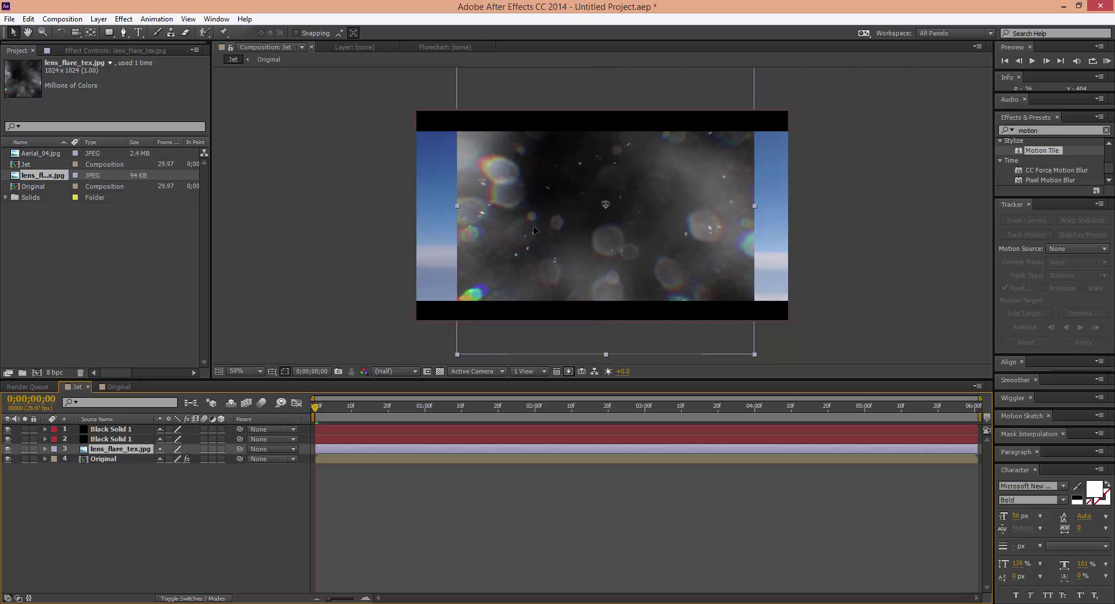
Scale lens_flare_tex.jpg to the Jet comp's width and draw an elliptical mask over its left side
{"action": "key", "text": "comma"}
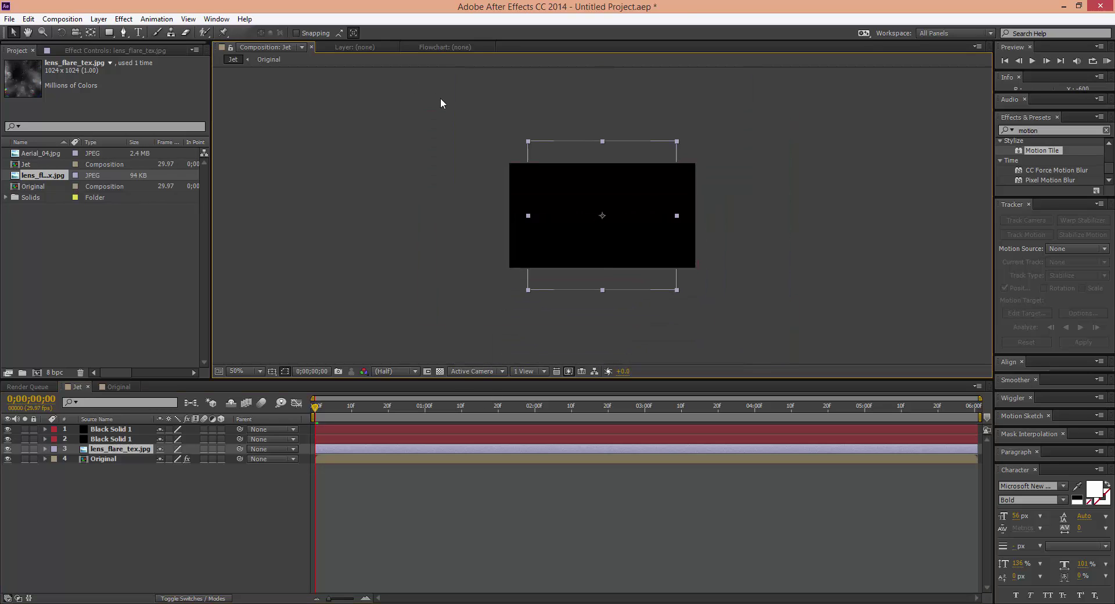
{"action": "left_click_drag", "start_coordinate": [528, 141], "coordinate": [500, 119]}
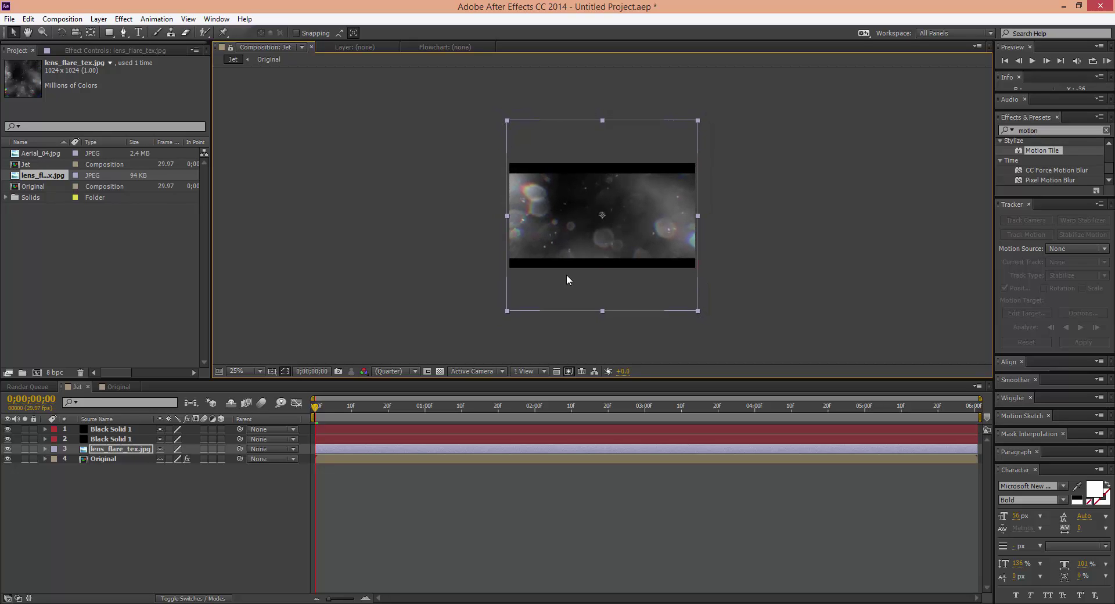
{"action": "key", "text": "period"}
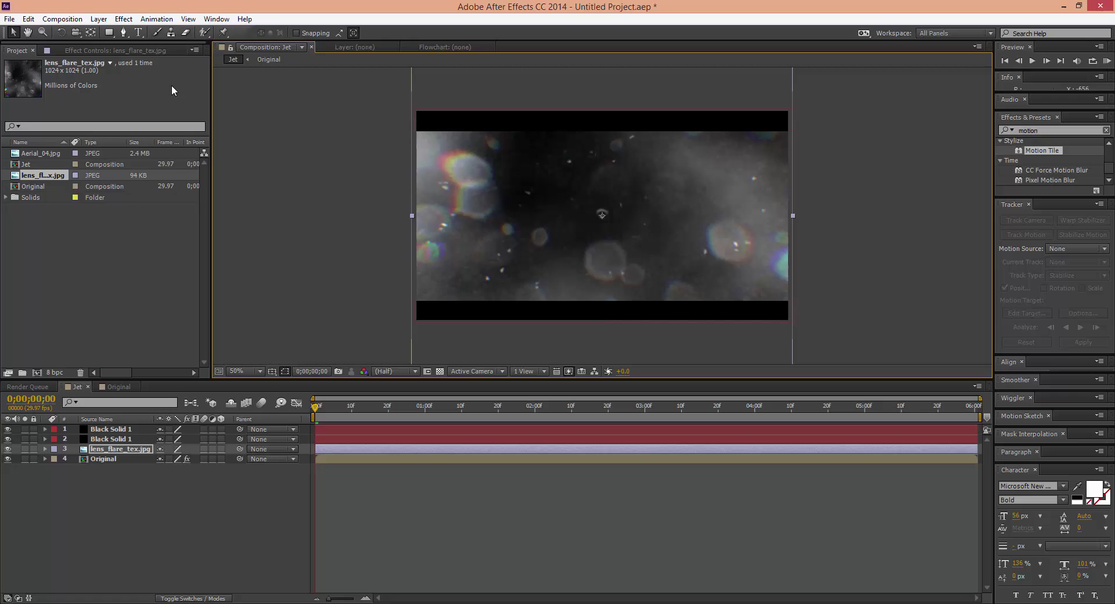
{"action": "left_click_drag", "start_coordinate": [112, 35], "coordinate": [156, 56]}
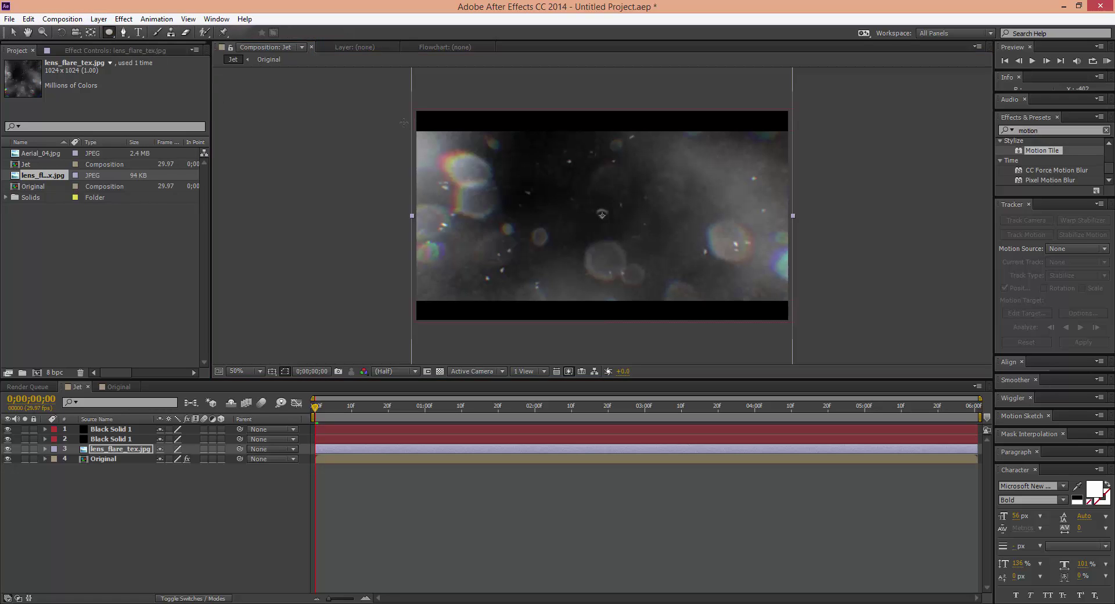
{"action": "left_click_drag", "start_coordinate": [397, 89], "coordinate": [668, 295]}
Set the lens flare layer's blending mode to Add
{"action": "key", "text": "v"}
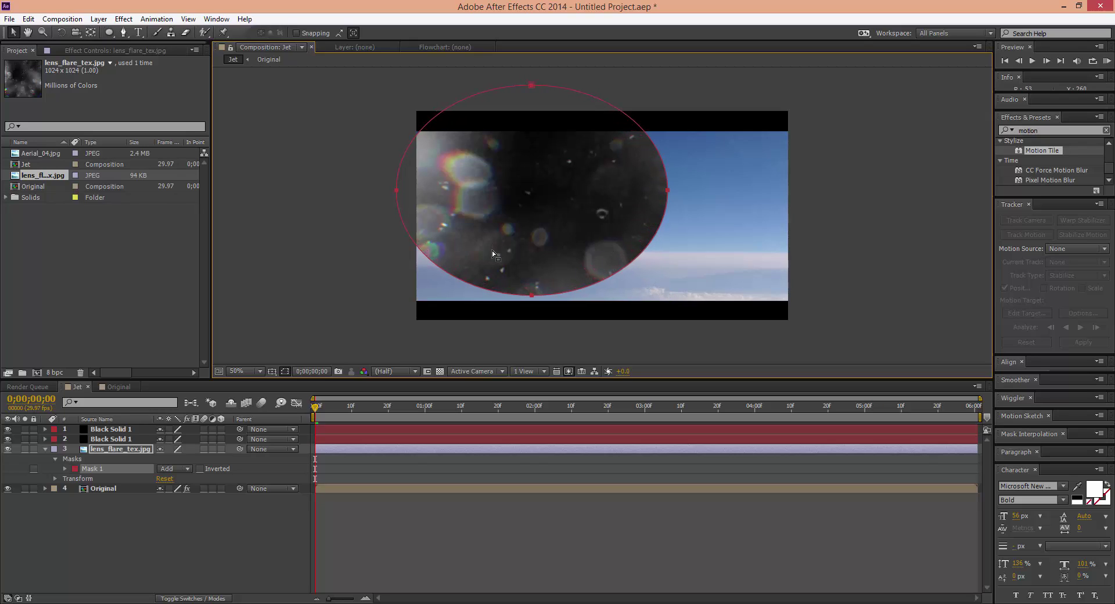
{"action": "left_click", "coordinate": [535, 204]}
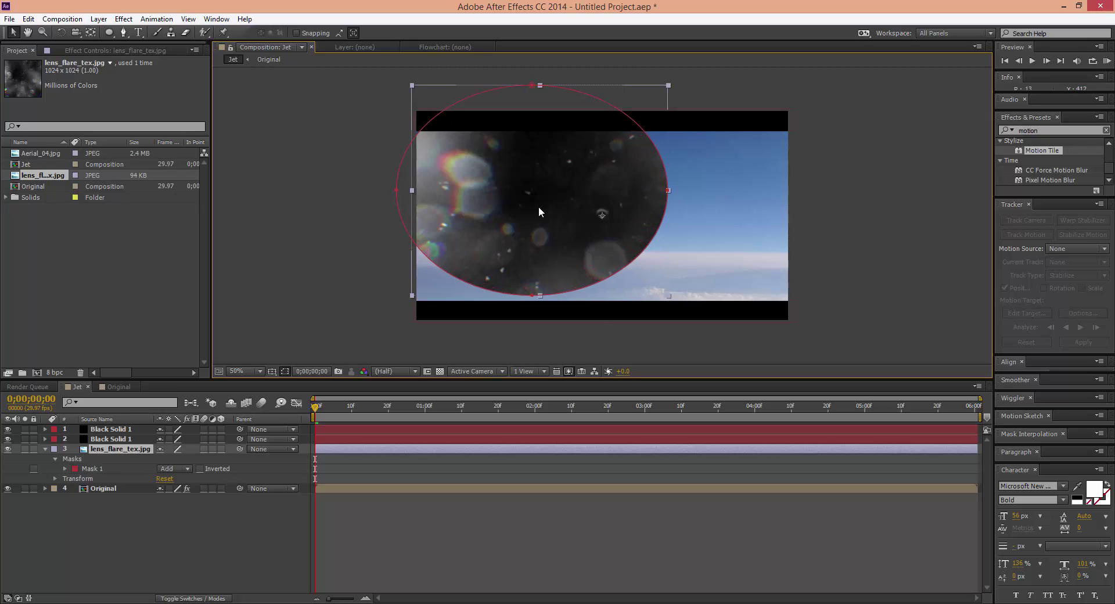
{"action": "right_click", "coordinate": [601, 212]}
{"action": "mouse_move", "coordinate": [689, 269]}
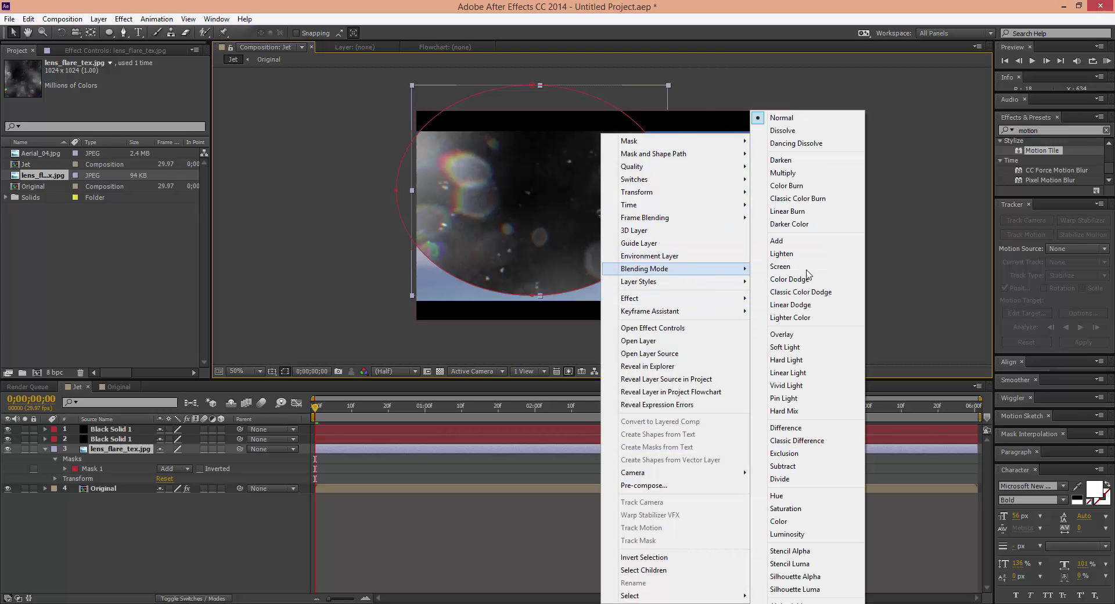
{"action": "left_click", "coordinate": [821, 241]}
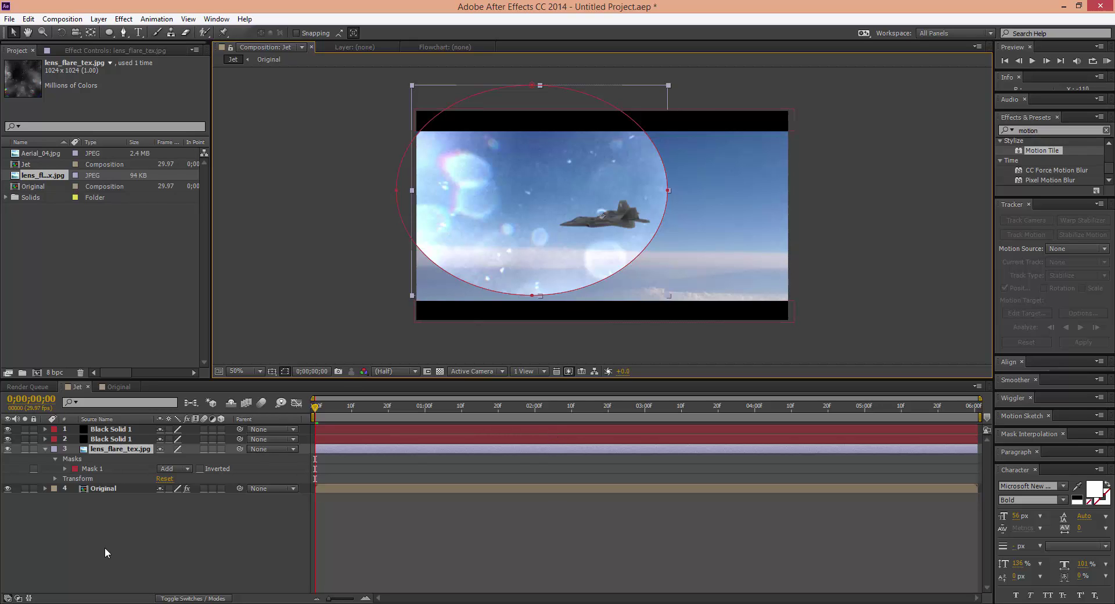
Feather Mask 1 on the lens flare to 256 pixels
{"action": "left_click", "coordinate": [65, 469]}
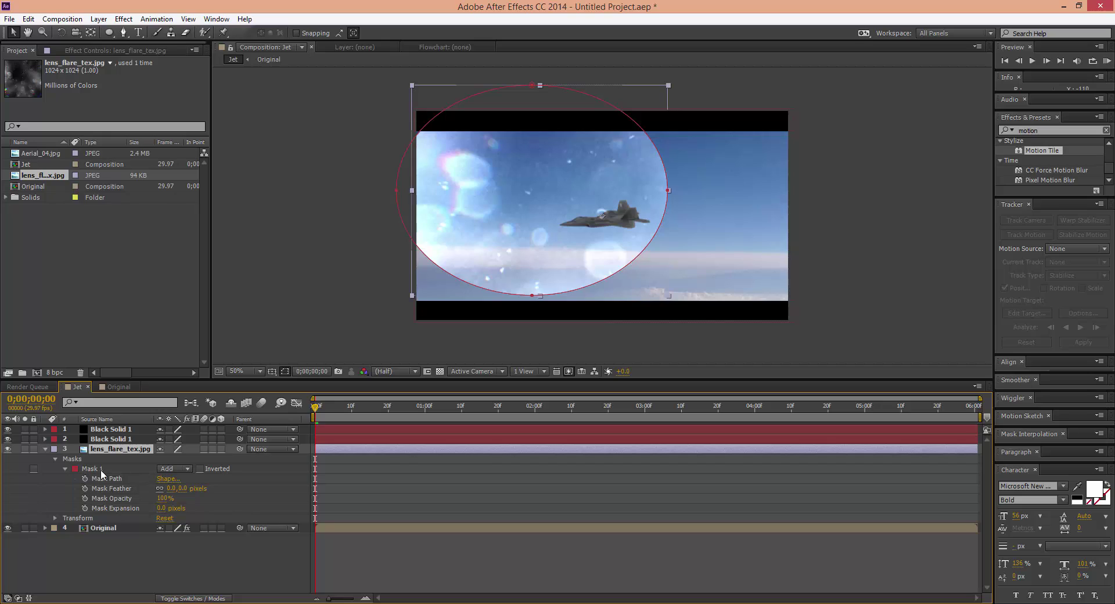
{"action": "left_click_drag", "start_coordinate": [187, 491], "coordinate": [339, 495]}
{"action": "left_click", "coordinate": [315, 217]}
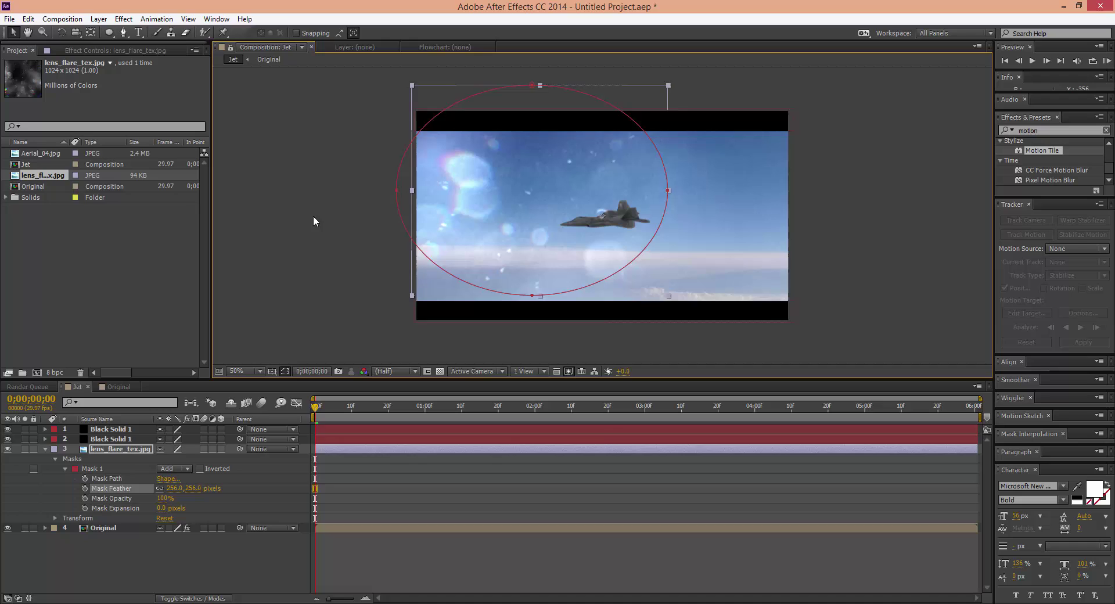
Set the view magnification to Fit up to 100%, preview, and switch to the Original comp
{"action": "left_click", "coordinate": [259, 371]}
{"action": "left_click", "coordinate": [283, 401]}
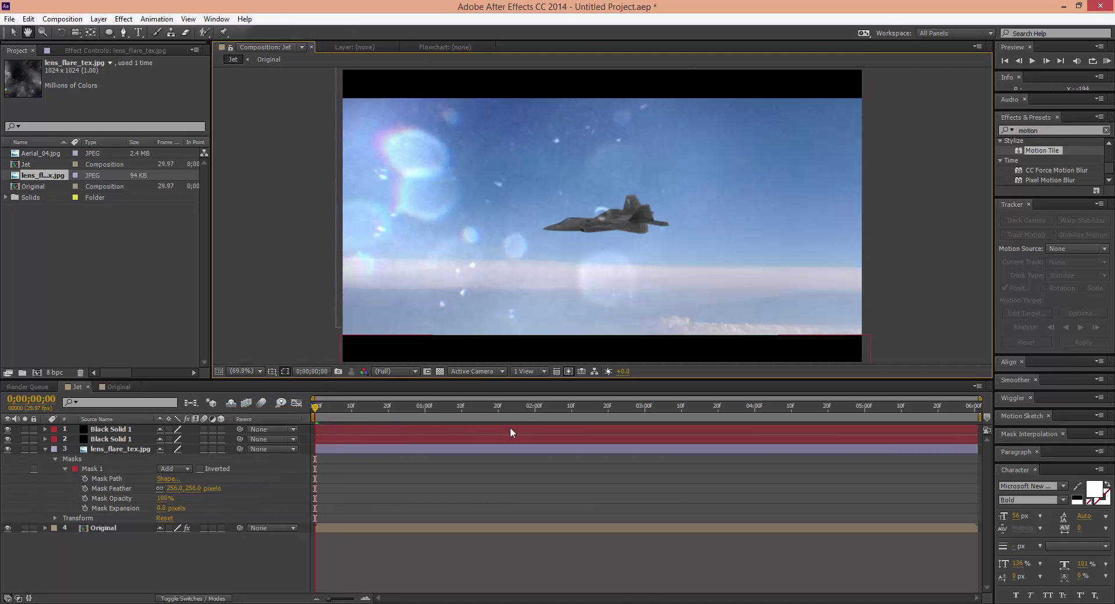
{"action": "key", "text": "space"}
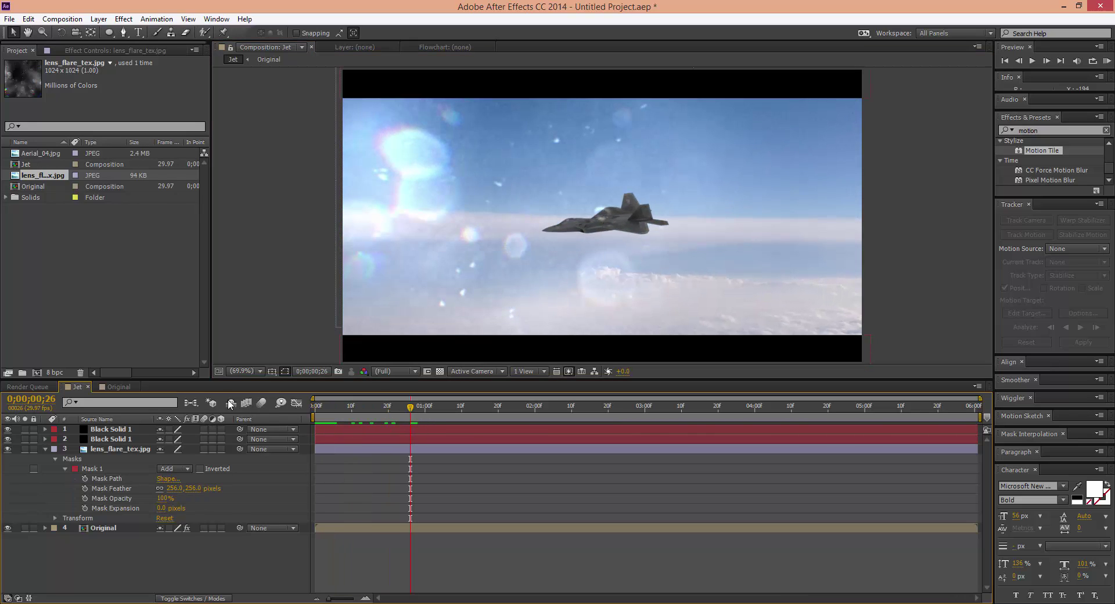
{"action": "left_click", "coordinate": [111, 385]}
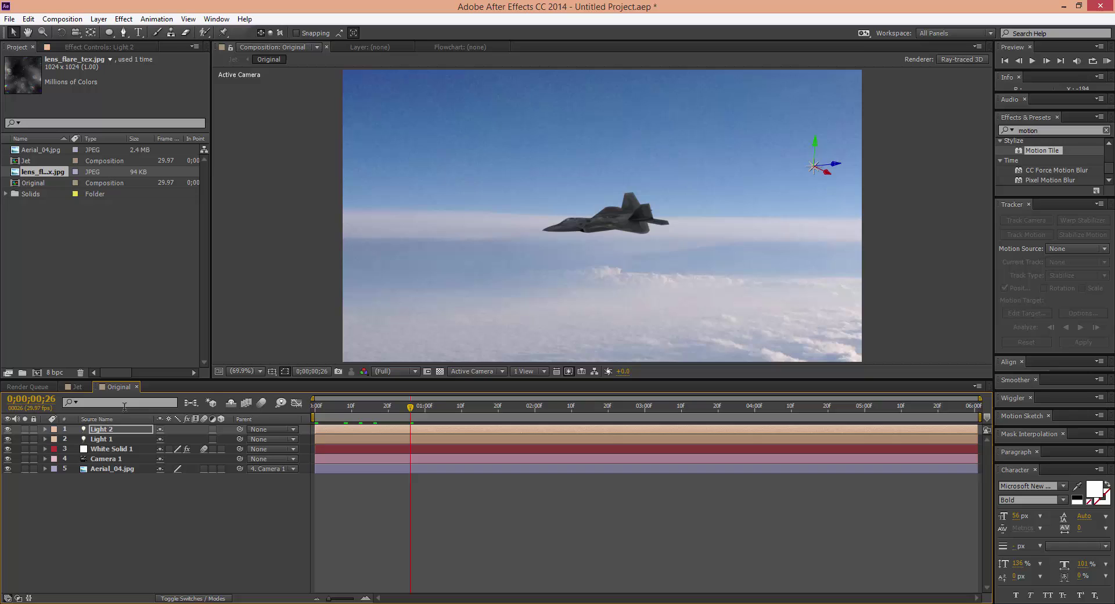
Return to the Jet comp, preview it, and collapse the lens flare's mask properties
{"action": "left_click", "coordinate": [74, 387]}
{"action": "key", "text": "space"}
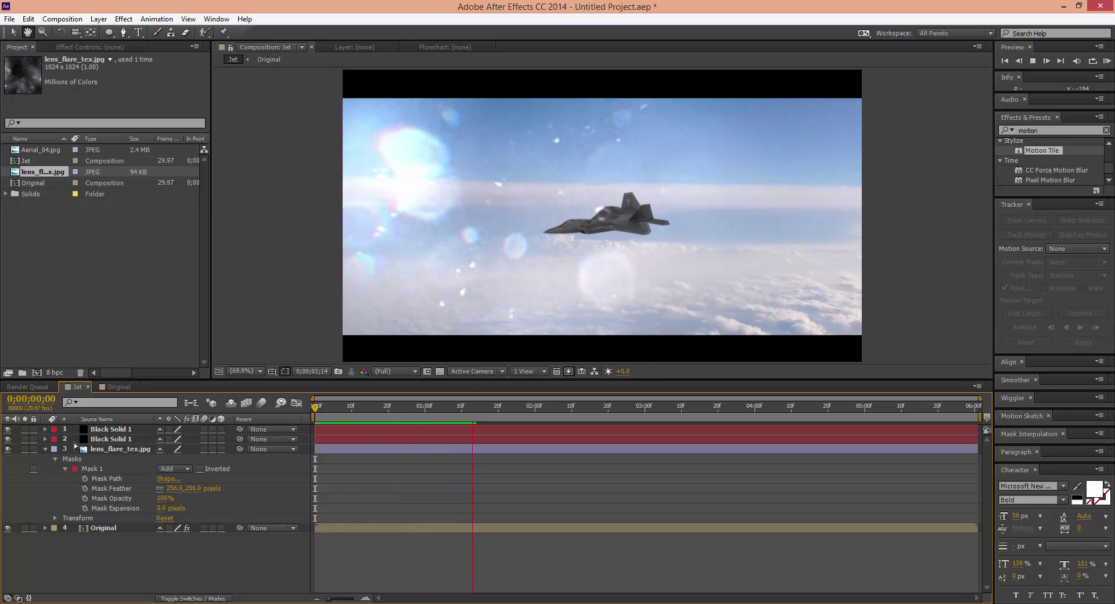
{"action": "key", "text": "space"}
{"action": "left_click", "coordinate": [44, 448]}
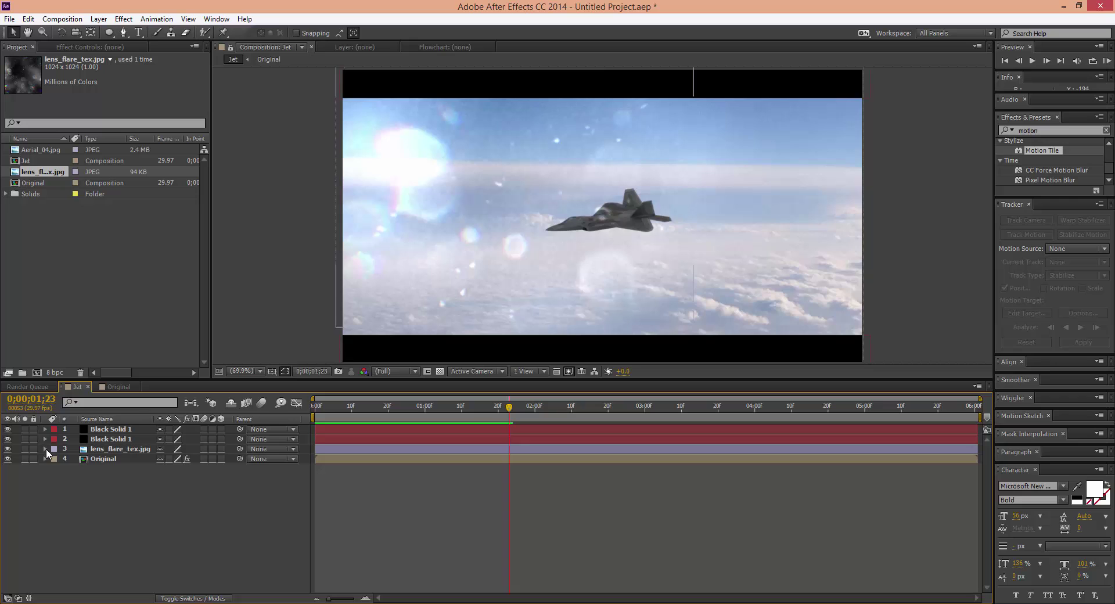
Scrub to around 0;00;02;11 and 0;00;02;09 and replay the preview
{"action": "left_click_drag", "start_coordinate": [544, 418], "coordinate": [493, 441]}
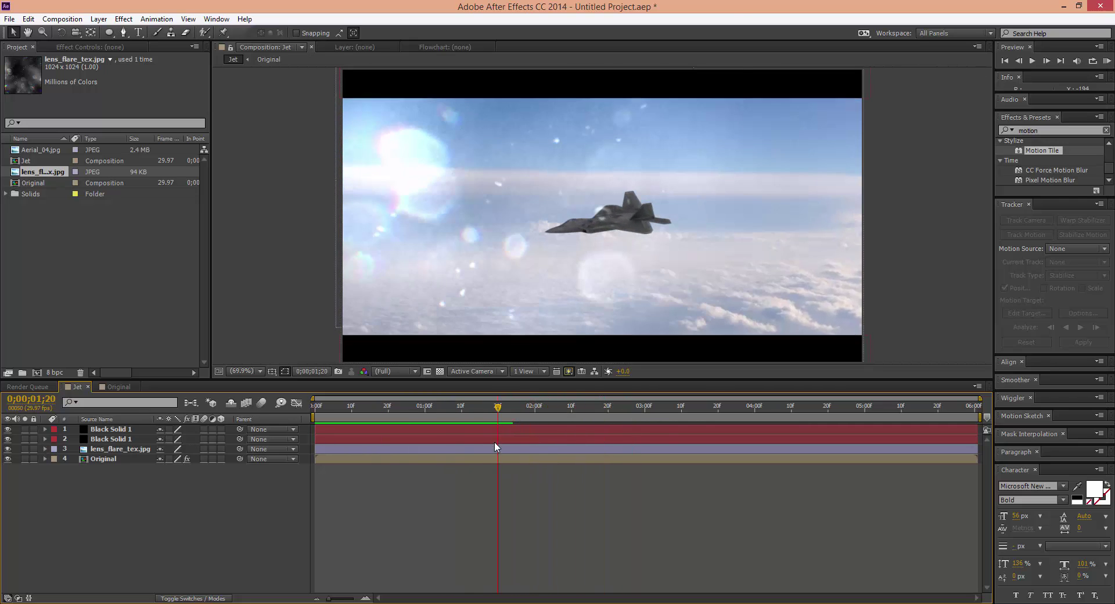
{"action": "key", "text": "space"}
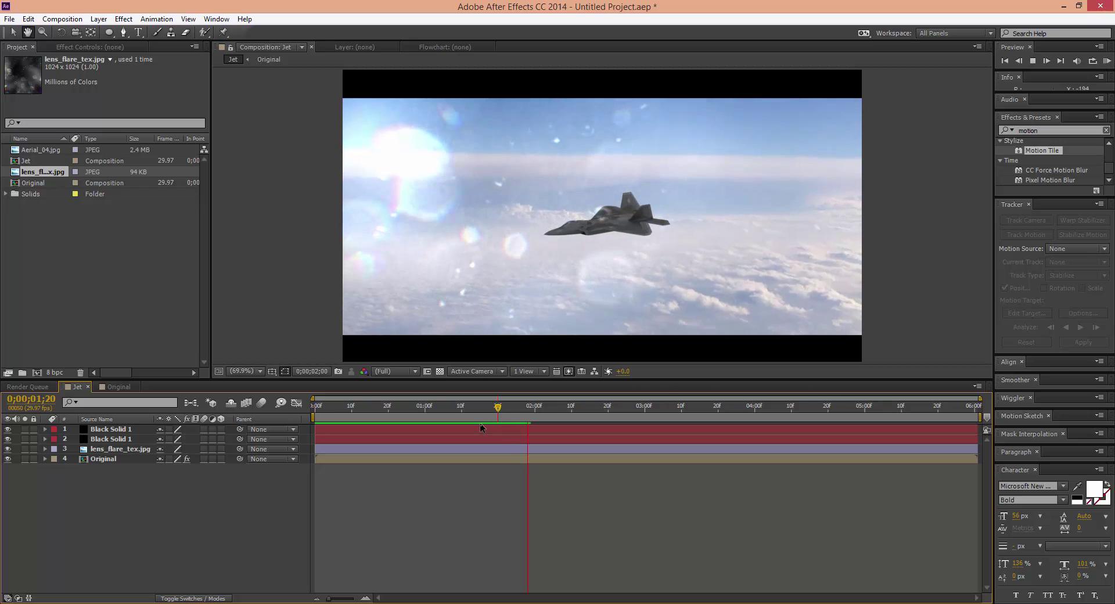
{"action": "left_click_drag", "start_coordinate": [503, 405], "coordinate": [345, 430]}
{"action": "left_click_drag", "start_coordinate": [488, 430], "coordinate": [566, 423]}
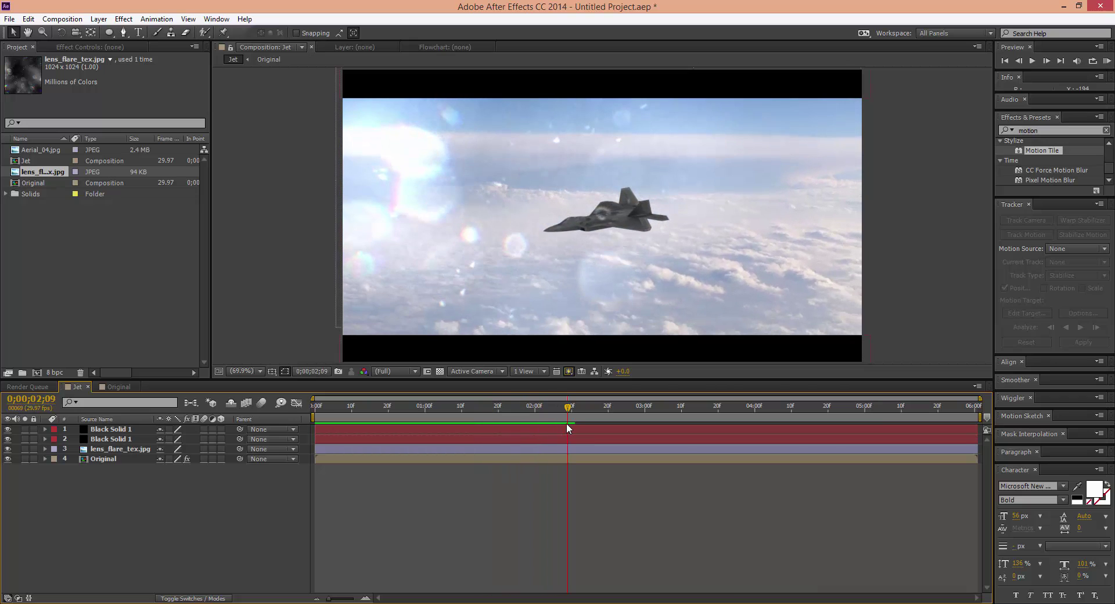
{"action": "key", "text": "space"}
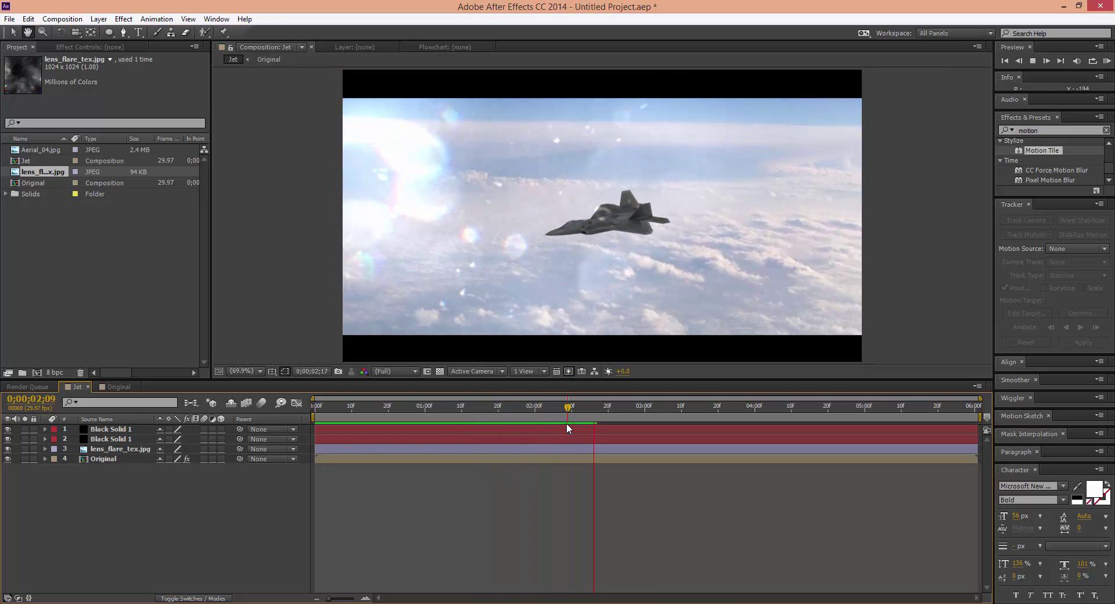